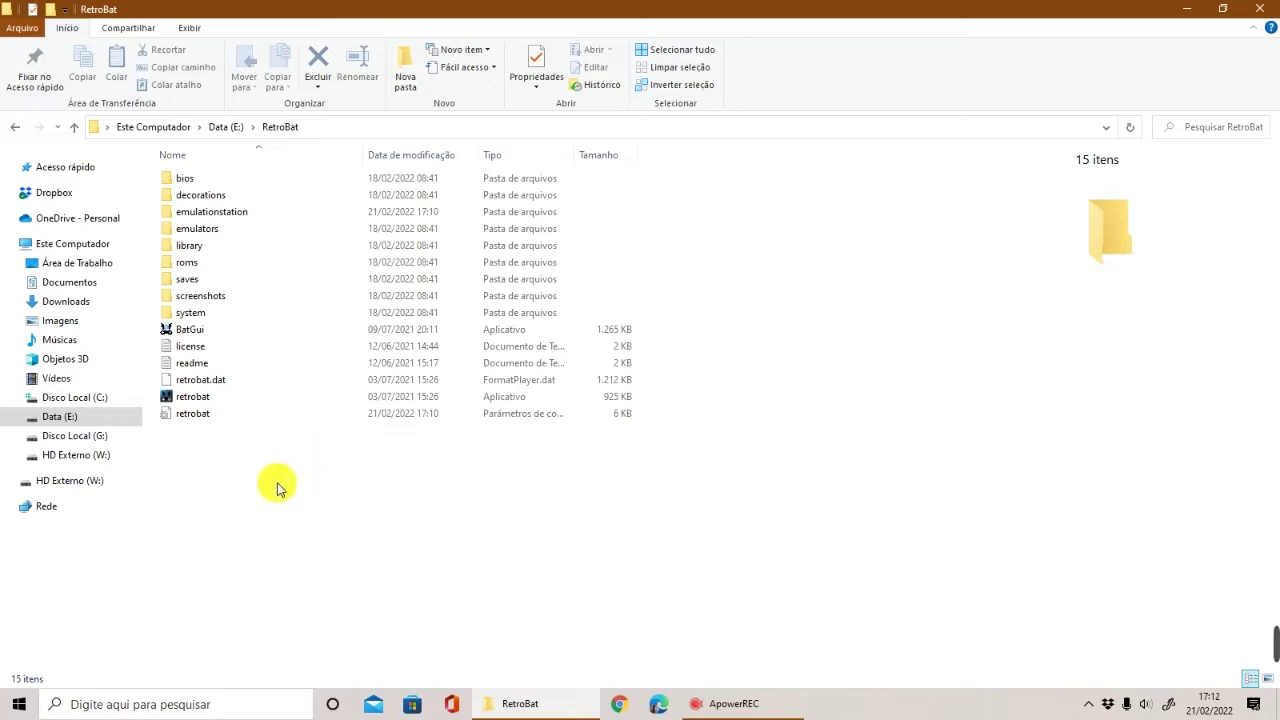
Open the roms folder of RetroBat on HD Externo (W:) and look through its system folders.
left_click(112, 458)
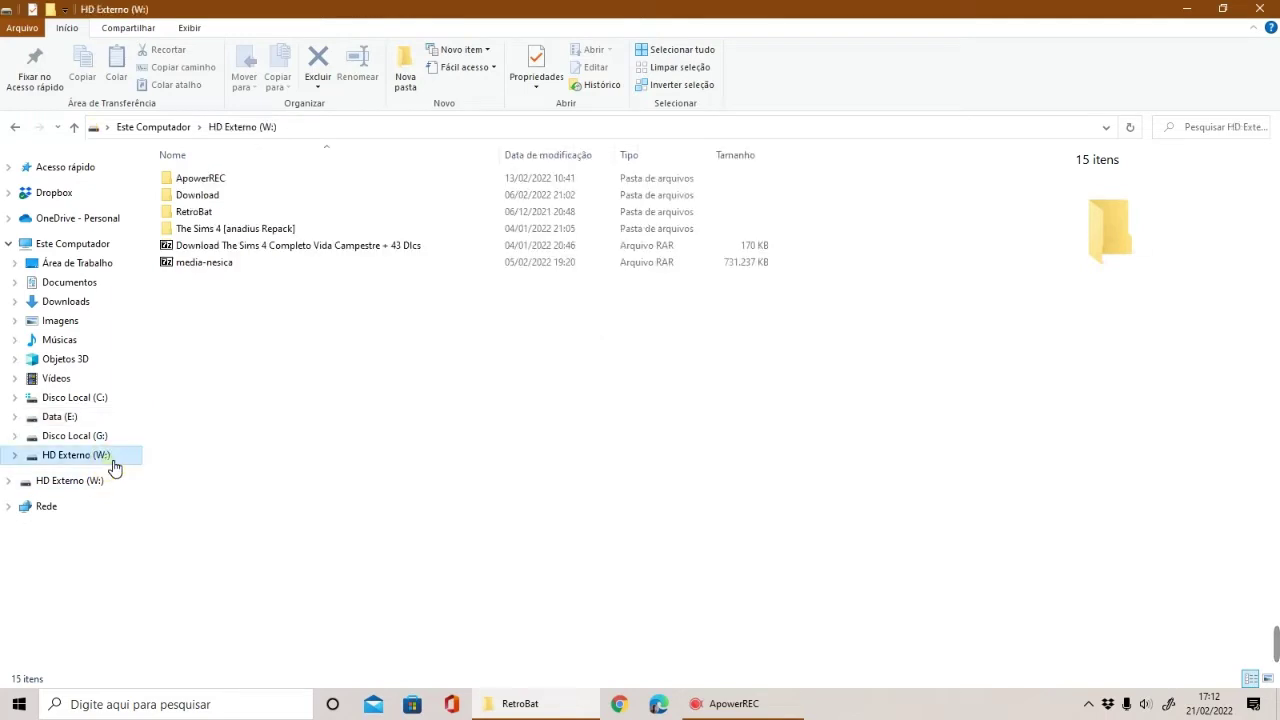
double_click(190, 213)
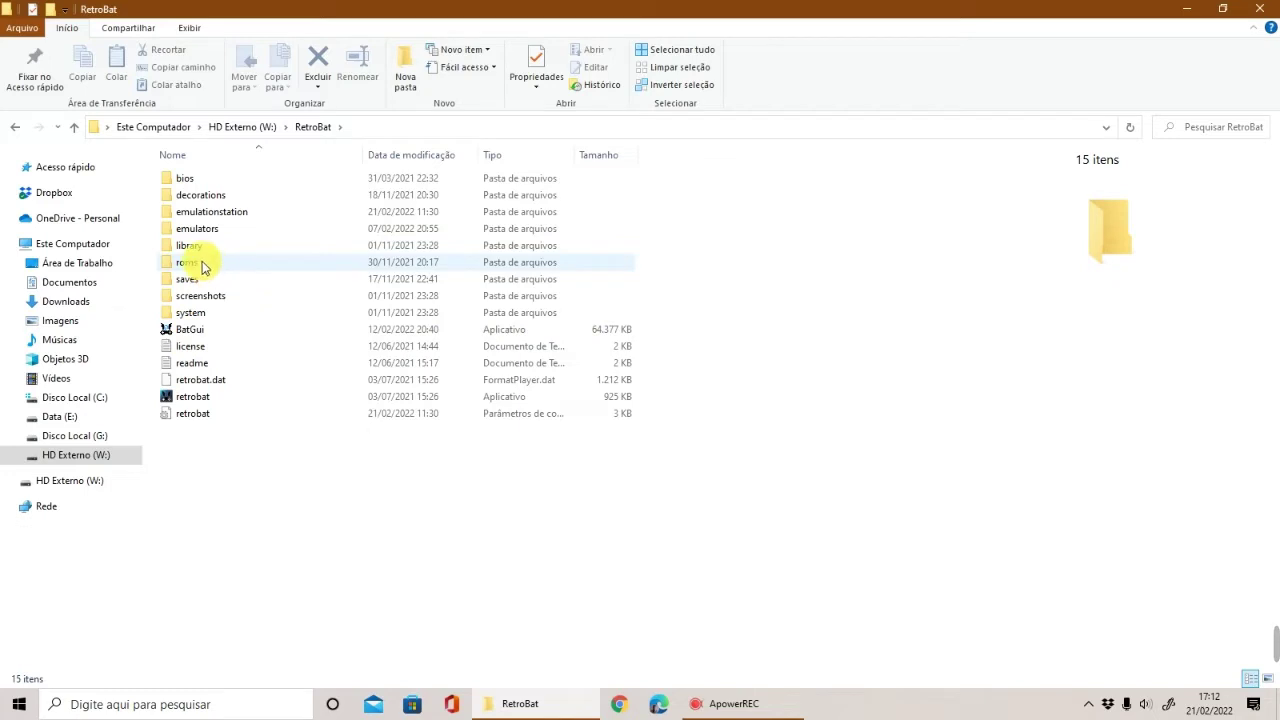
double_click(200, 269)
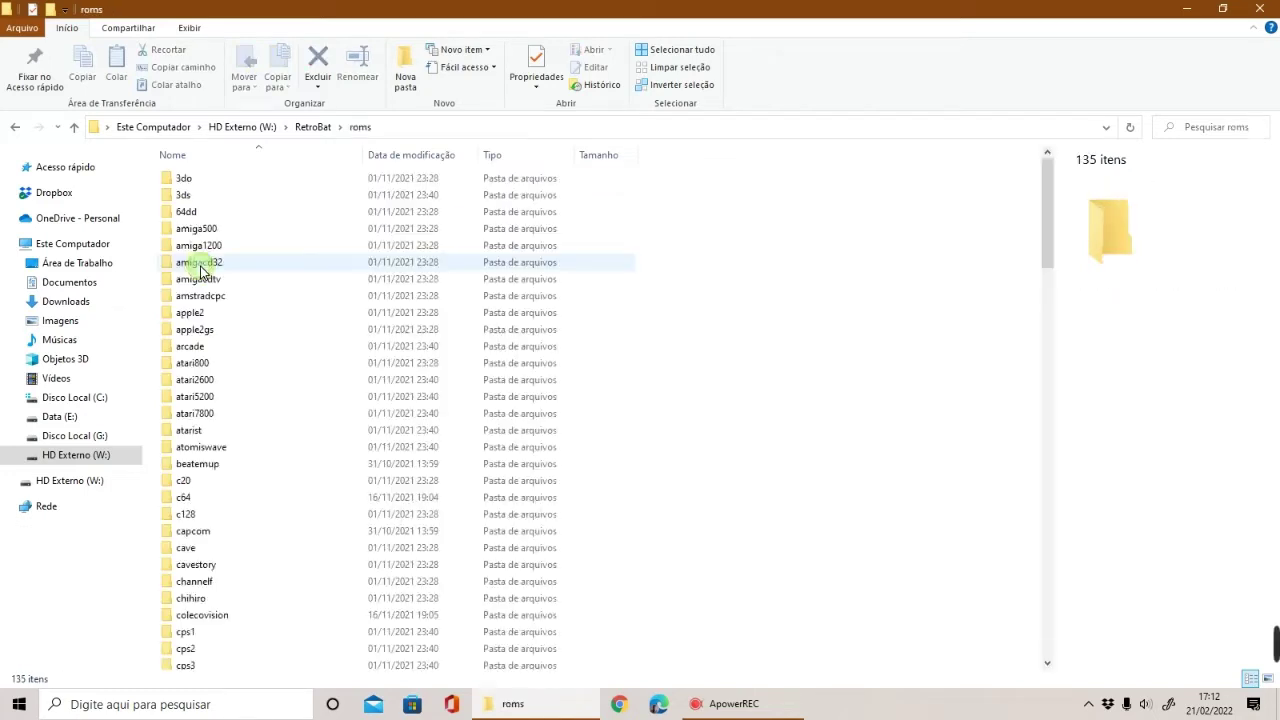
scroll(203, 280, "down", 20)
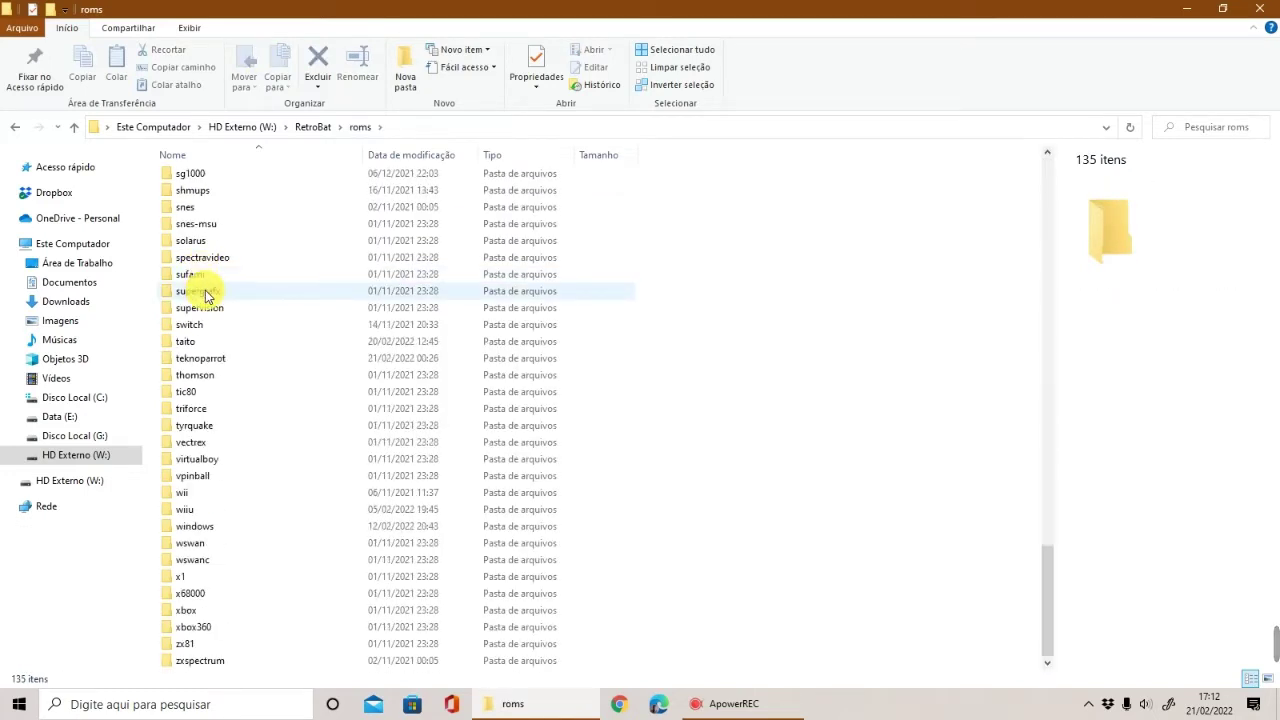
scroll(208, 372, "up", 20)
scroll(206, 371, "down", 15)
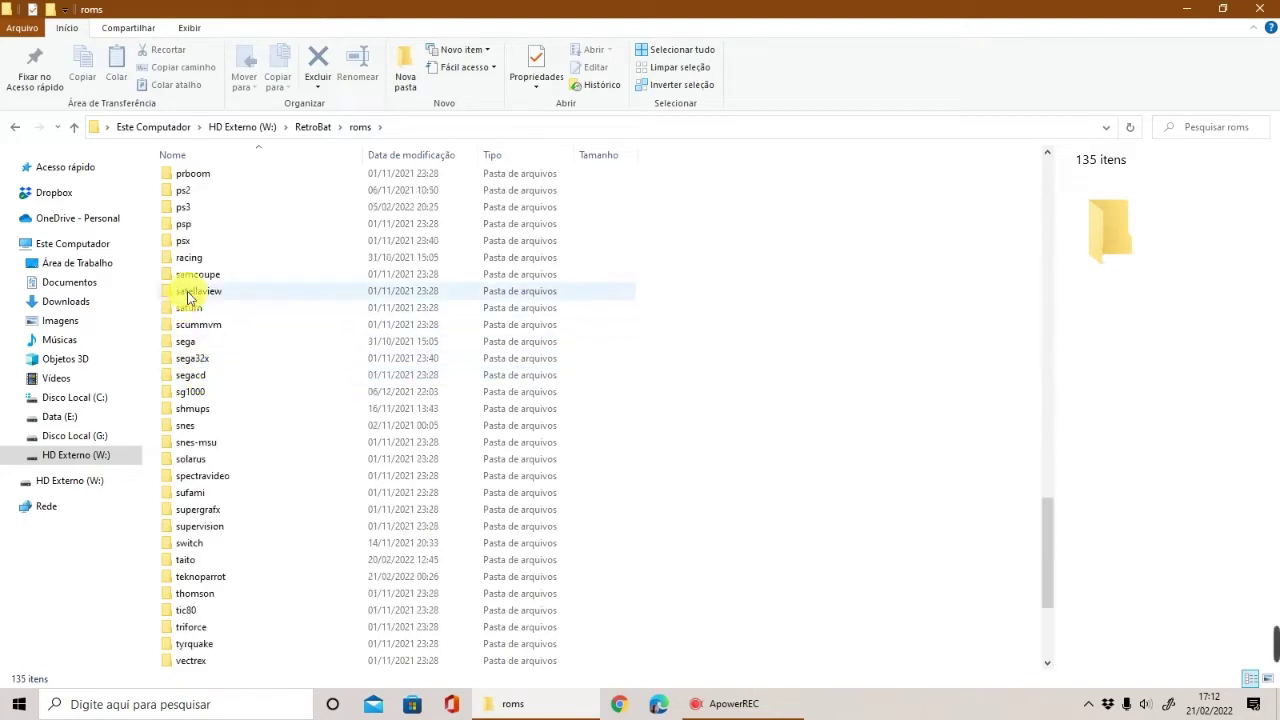
scroll(190, 295, "up", 15)
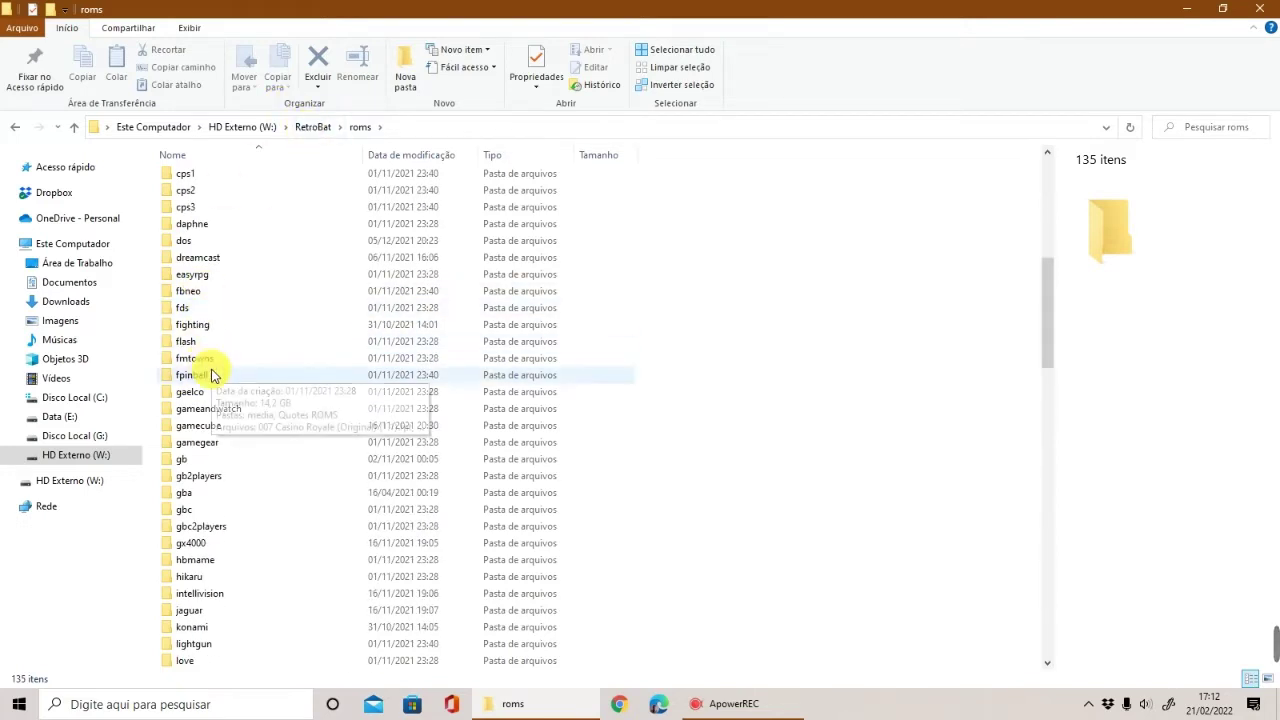
scroll(211, 375, "down", 4)
scroll(270, 490, "down", 4)
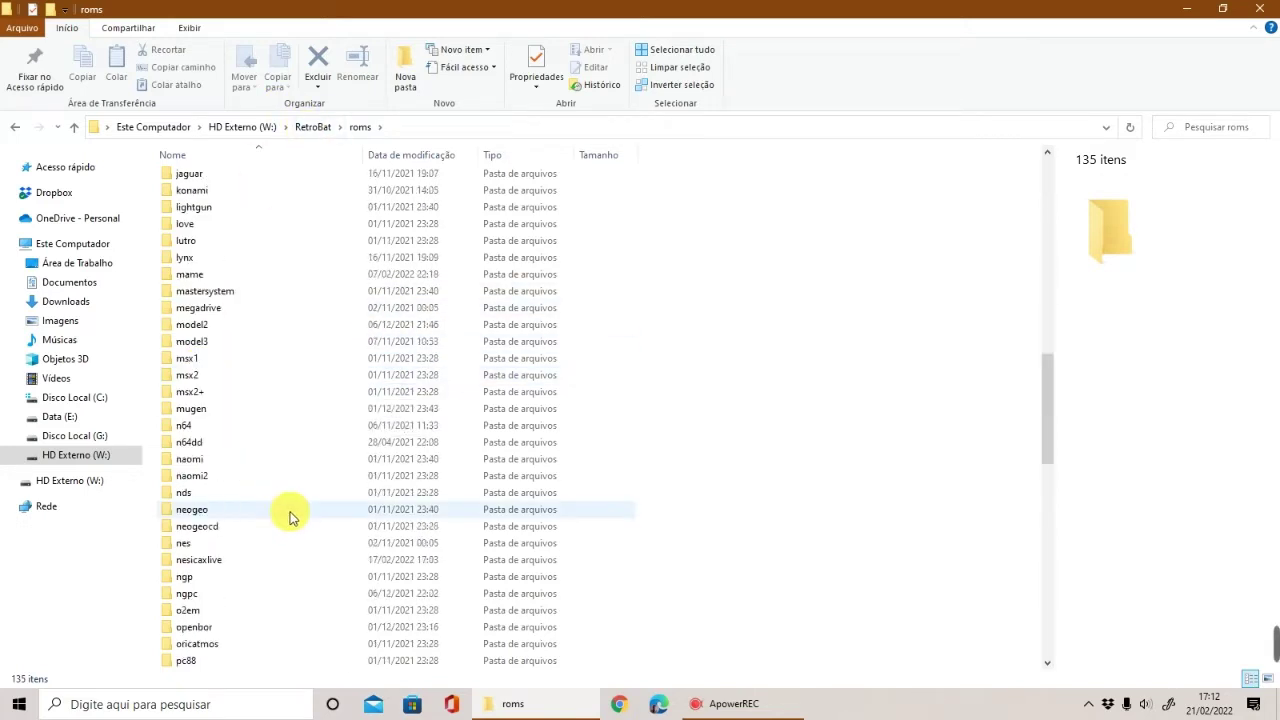
View the contents of the nesicaxlive folder and return to the RetroBat folder on the W: drive.
left_click(213, 562)
double_click(213, 562)
scroll(251, 297, "down", 3)
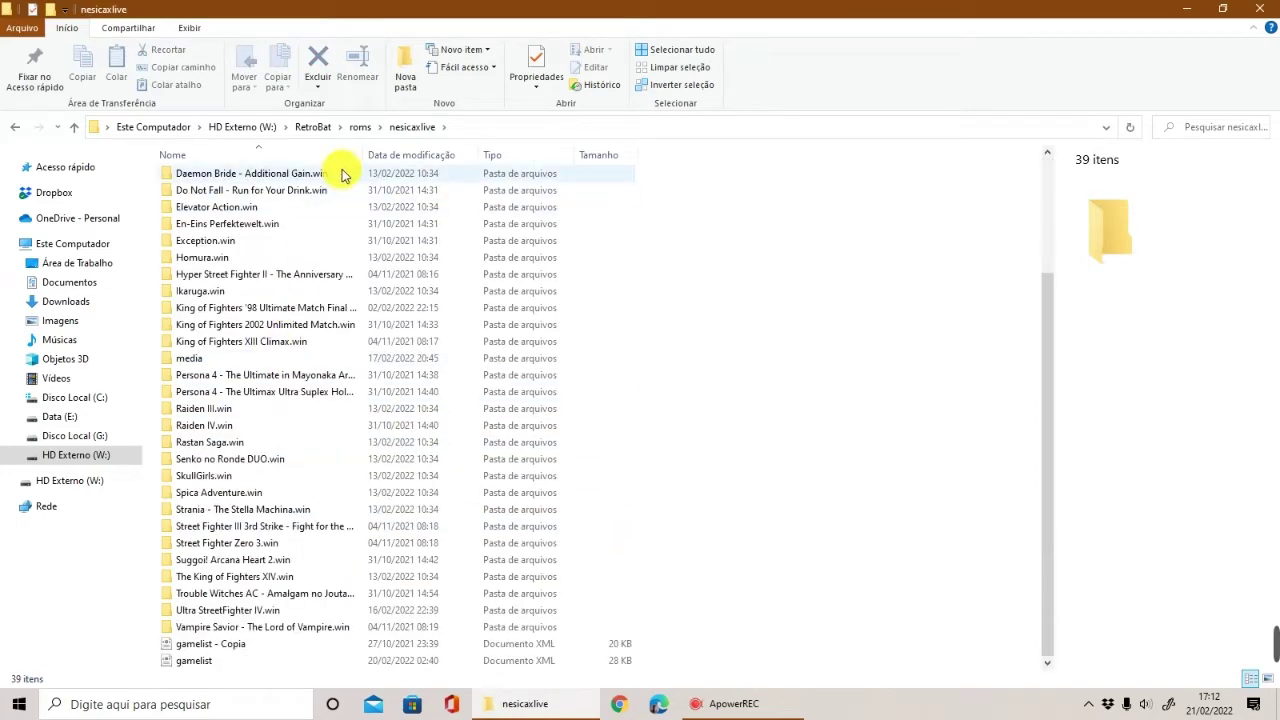
left_click(358, 127)
left_click(313, 127)
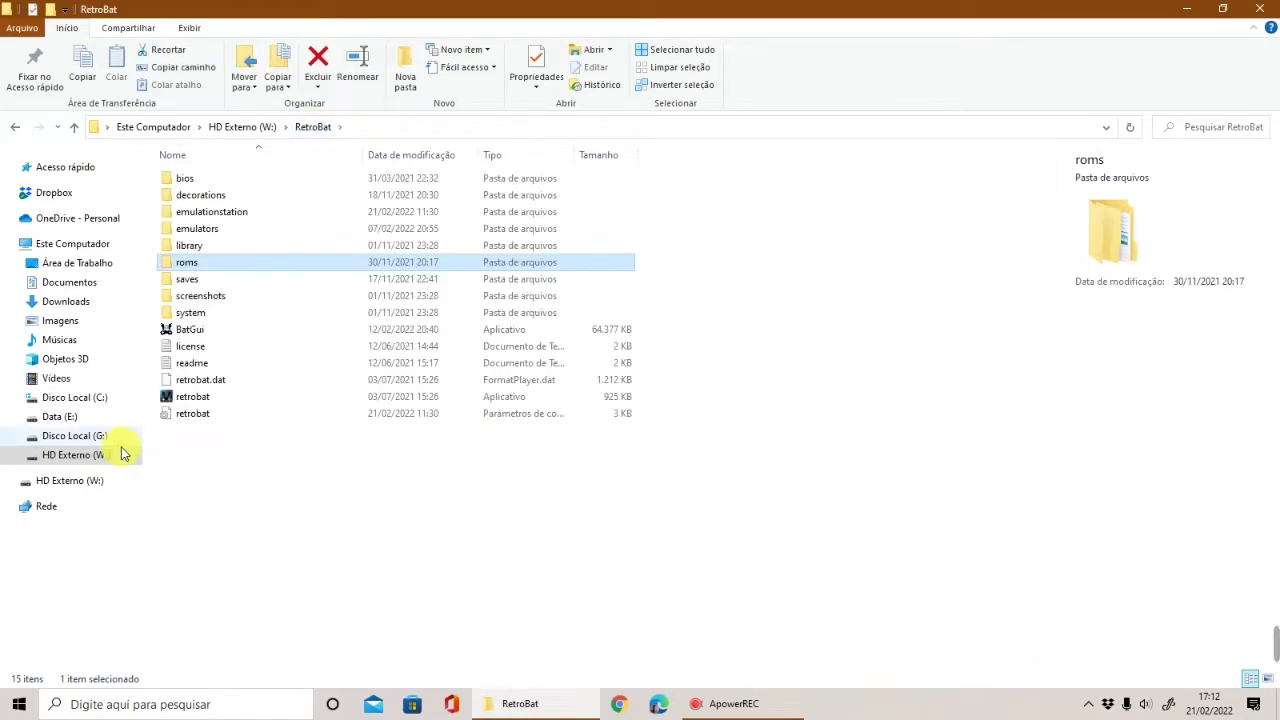
Go to the RetroBat folder on Data (E:) and launch the retrobat application.
left_click(68, 417)
double_click(222, 229)
left_click(222, 229)
left_click(195, 432)
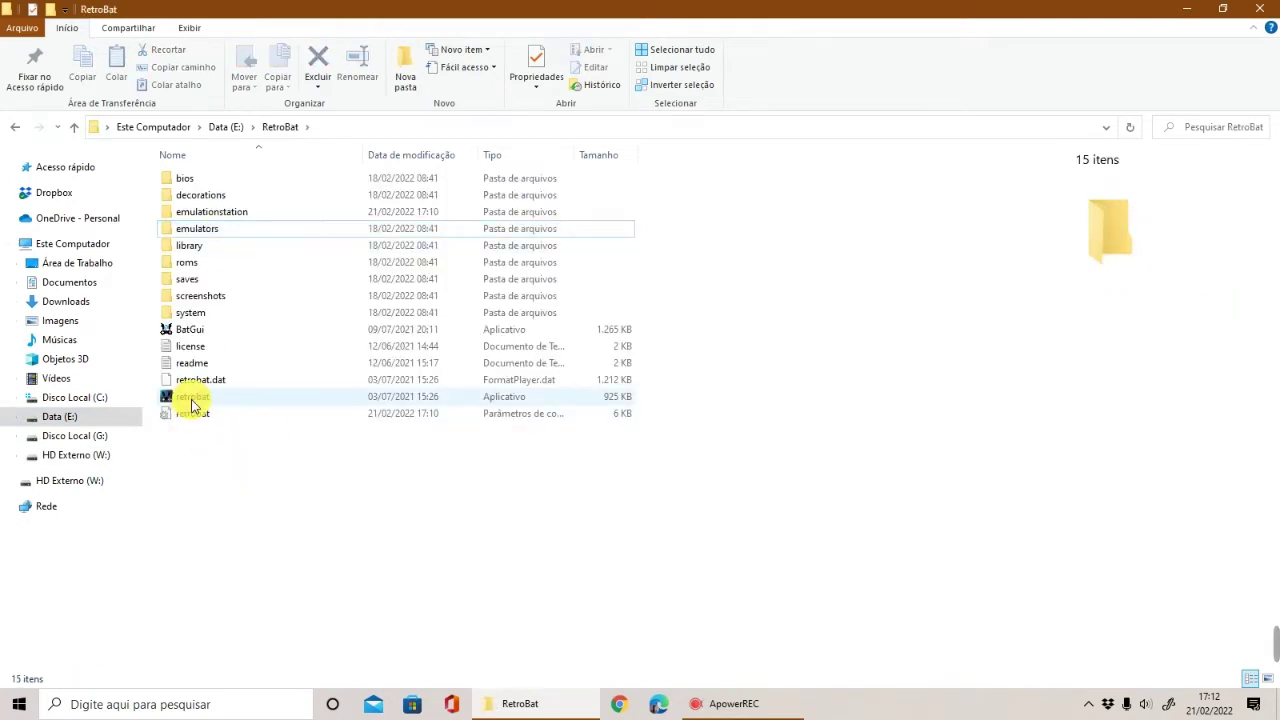
mouse_move(193, 405)
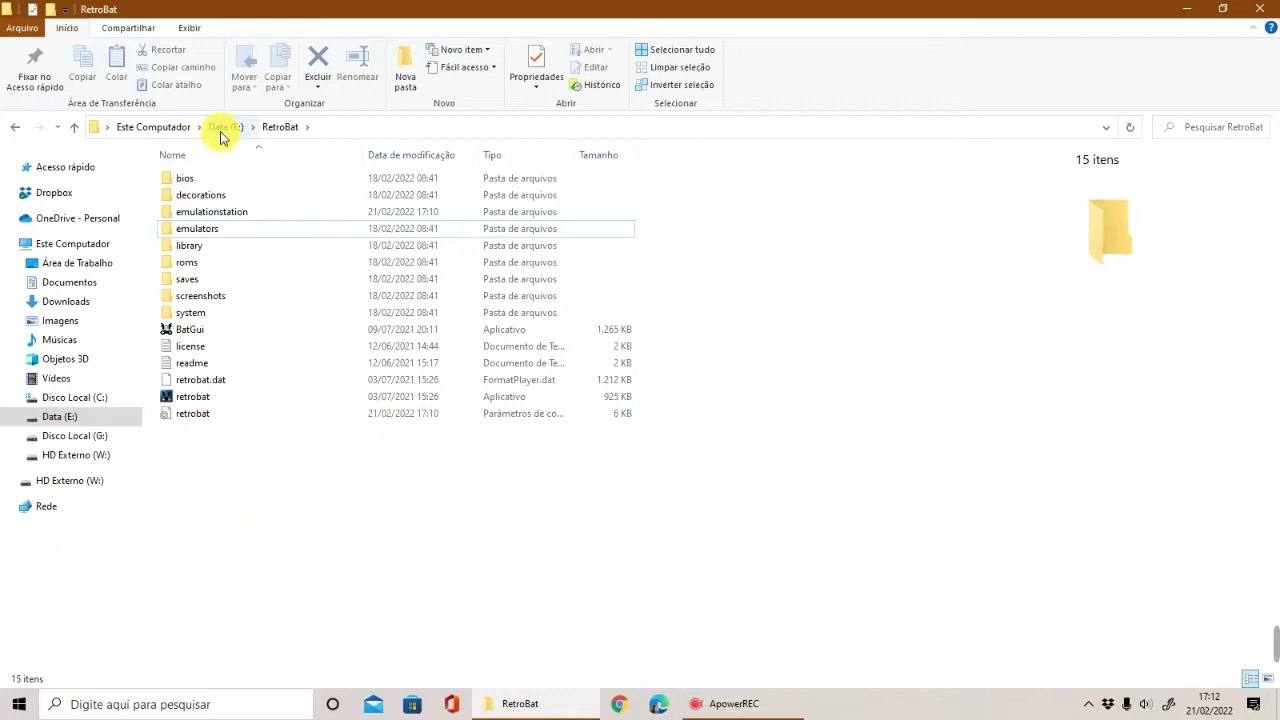
double_click(185, 397)
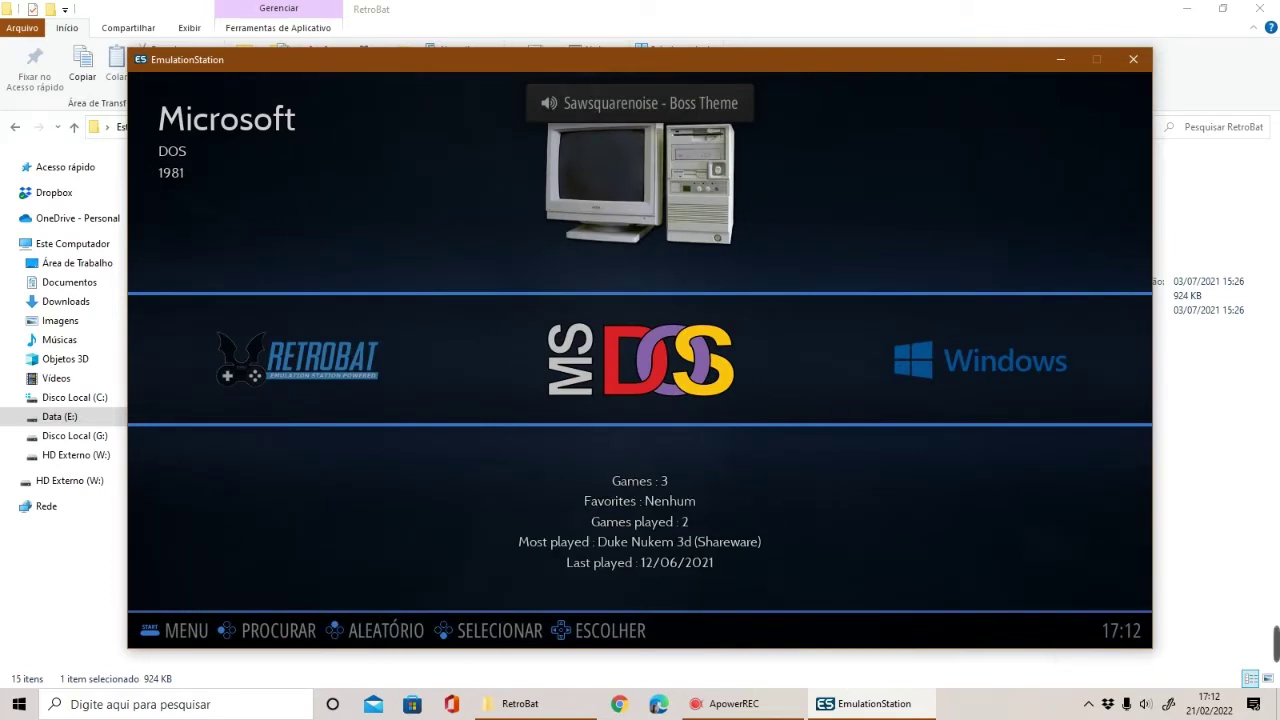
Lower the system volume to 4%.
key("XF86AudioLowerVolume")
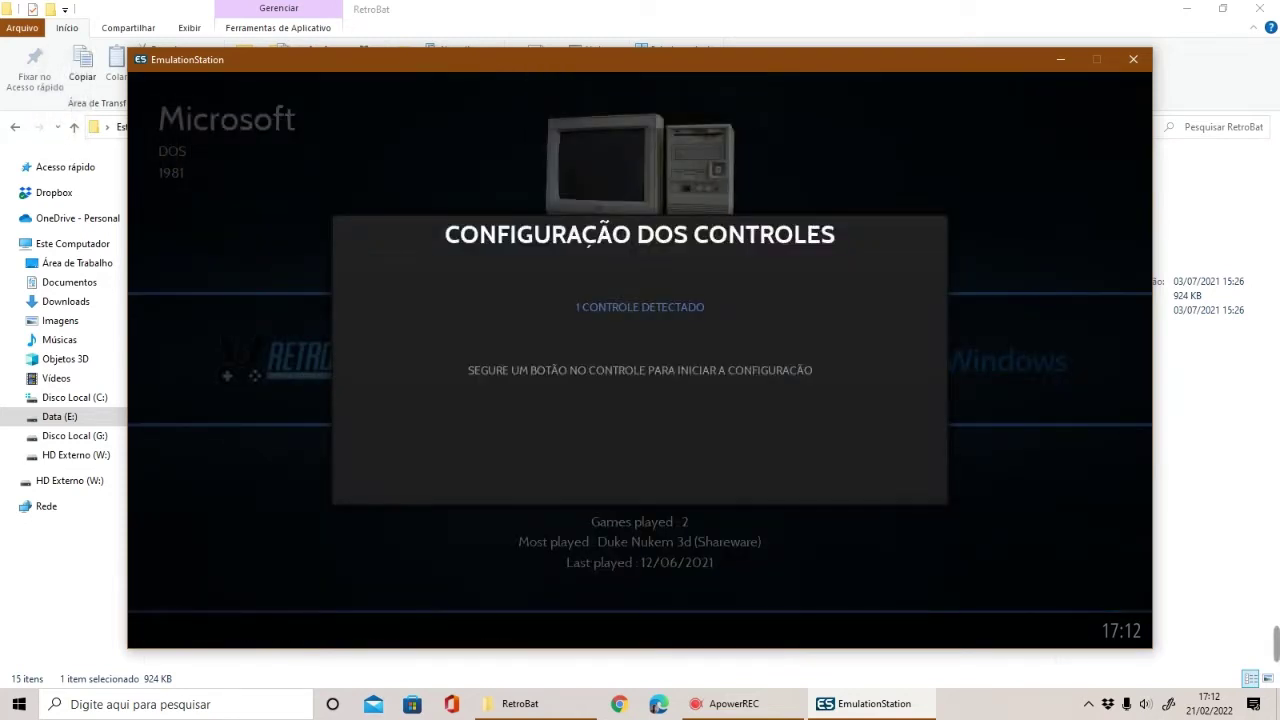
key("XF86AudioLowerVolume")
key("XF86AudioLowerVolume")
key("XF86AudioLowerVolume")
key("XF86AudioLowerVolume")
key("XF86AudioLowerVolume")
key("XF86AudioLowerVolume")
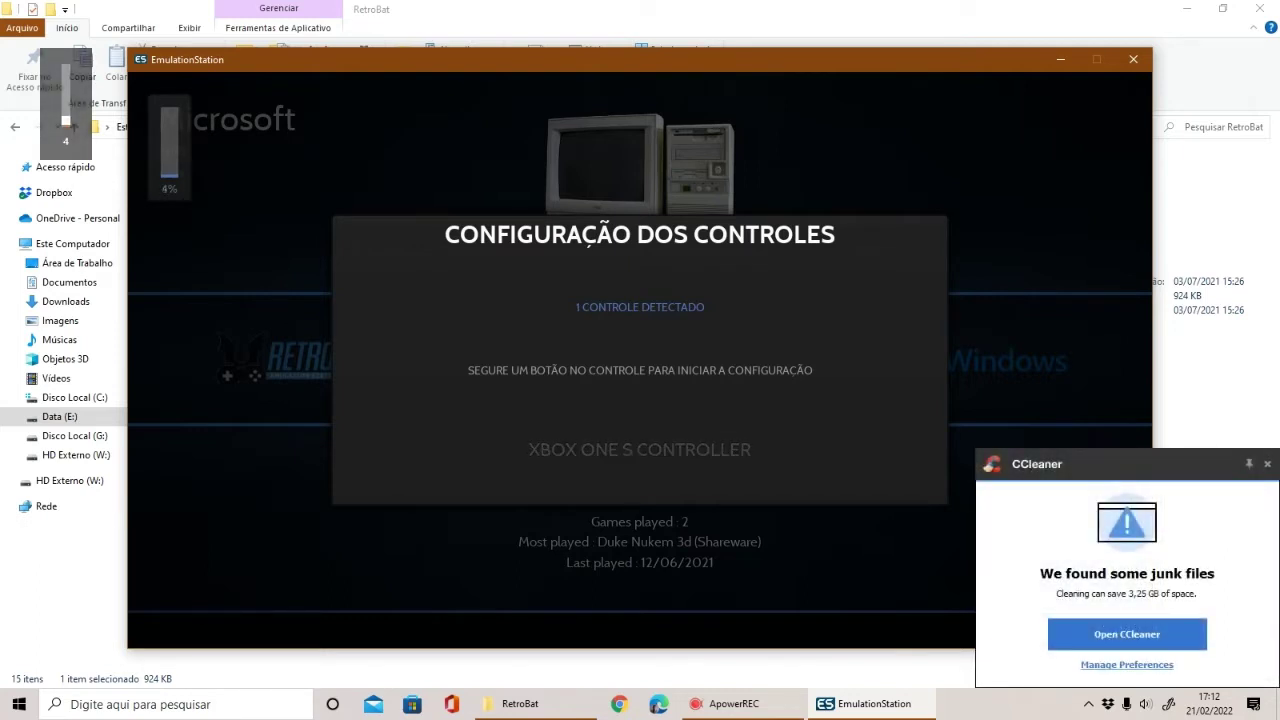
Map the controller's up, down, left and right directions to Hat 0.
key("Up")
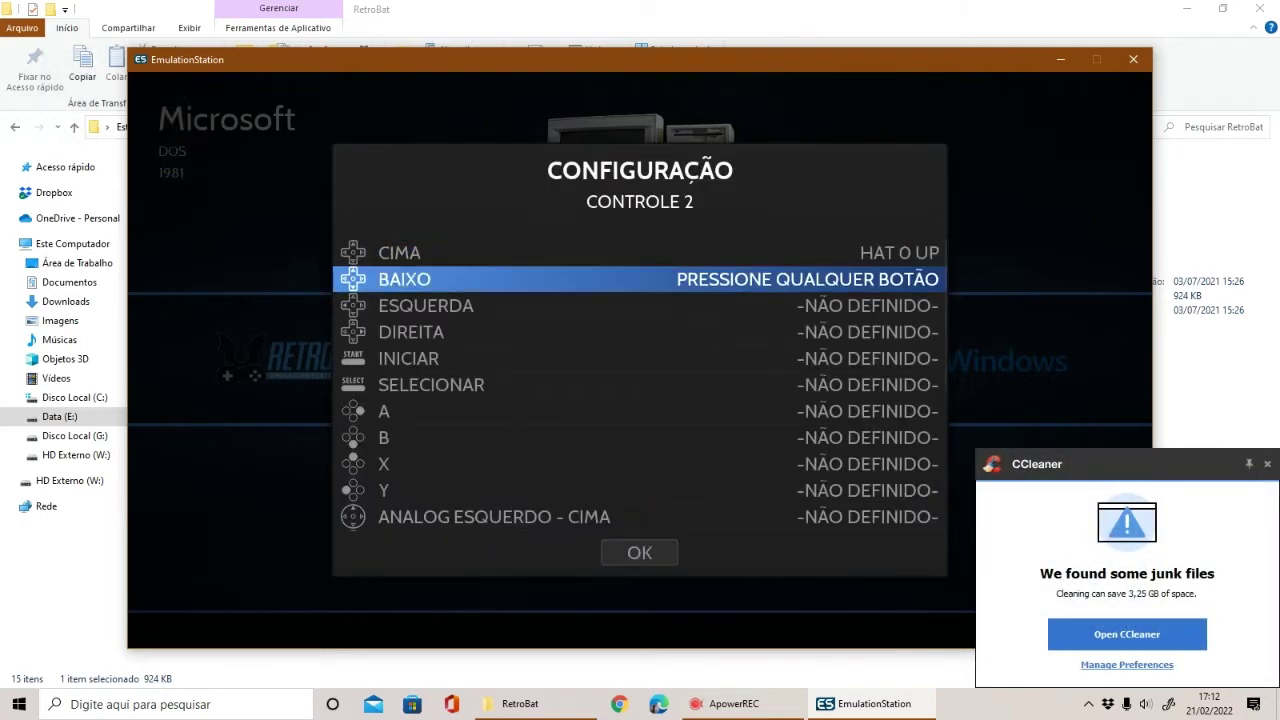
key("Down")
key("Left")
key("Right")
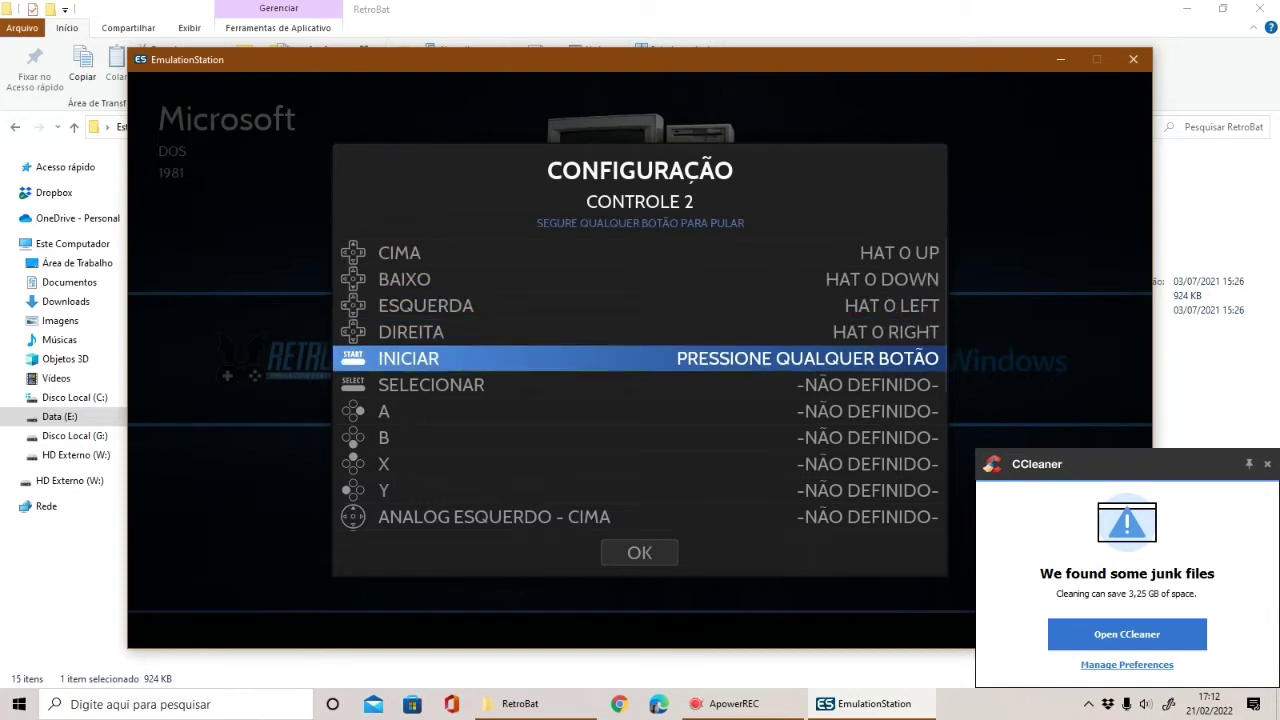
Map Iniciar to Button 7, Selecionar to Button 6, A to Button 1, B to Button 0, X to Button 3 and Y to Button 2.
key("Return")
key("Escape")
key("b")
key("a")
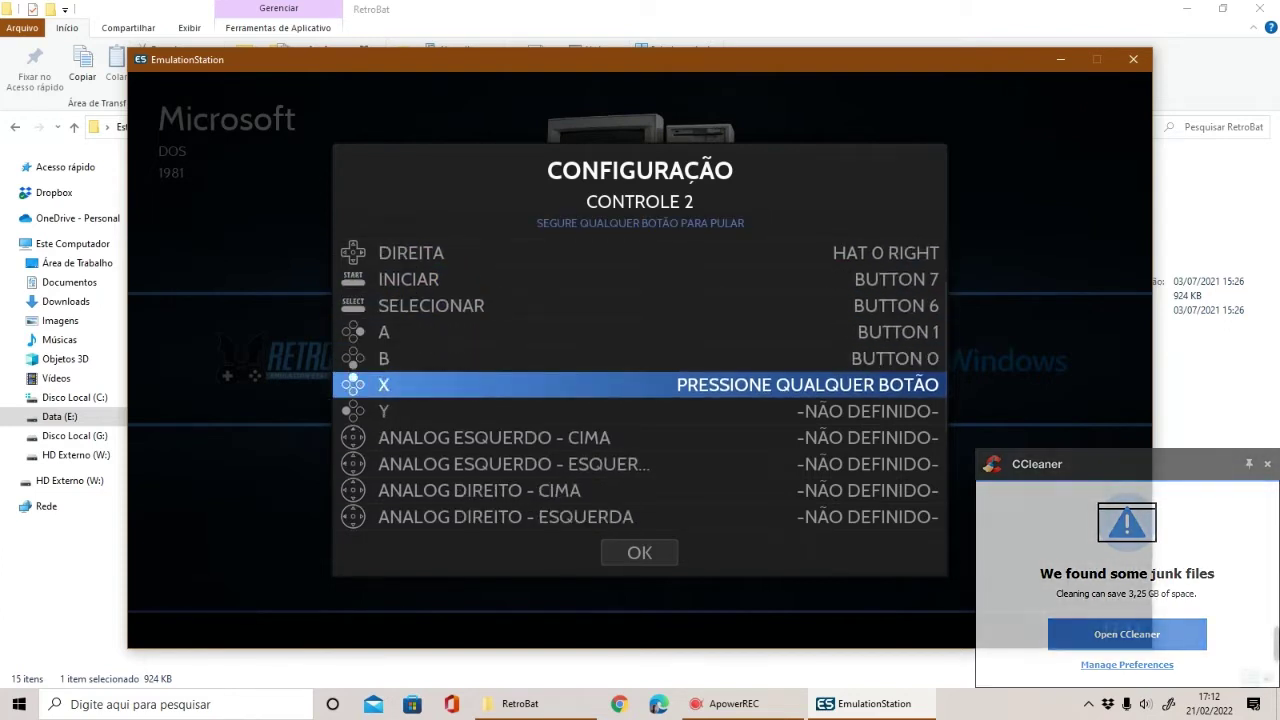
key("x")
key("y")
Map the up and left directions of the left and right analog sticks on the controller.
key("Up")
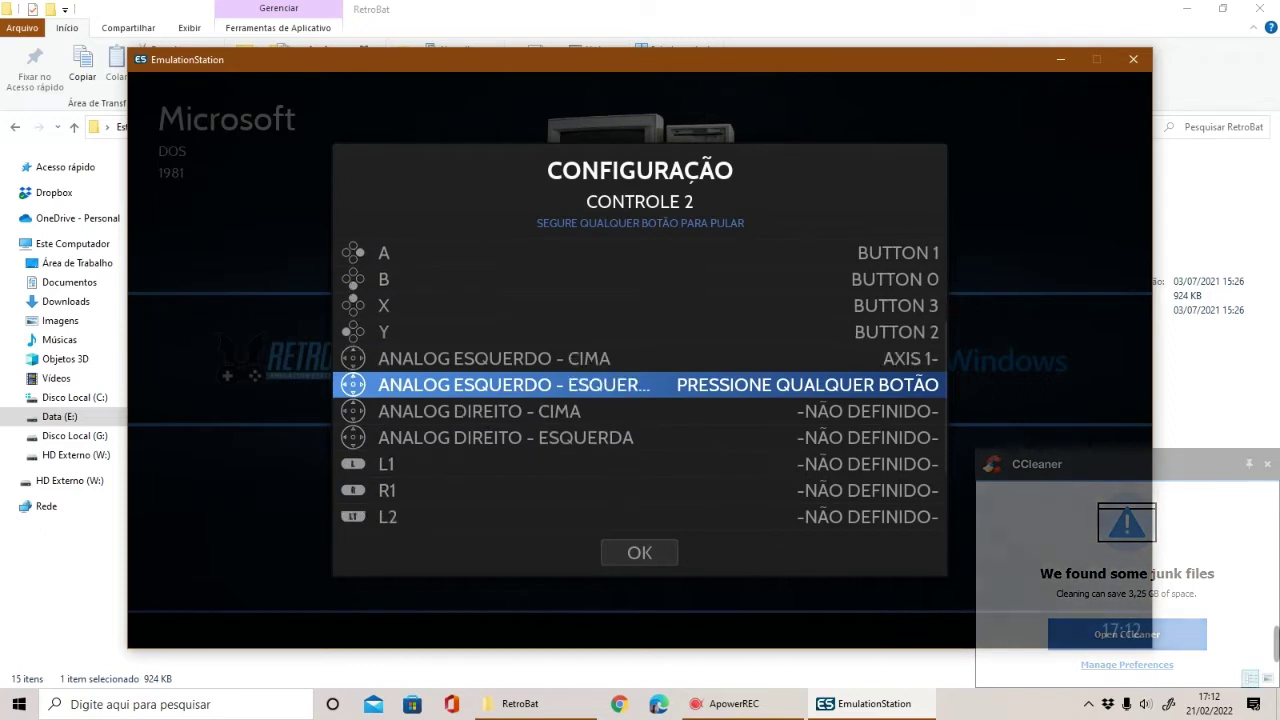
key("Left")
key("Up")
key("Left")
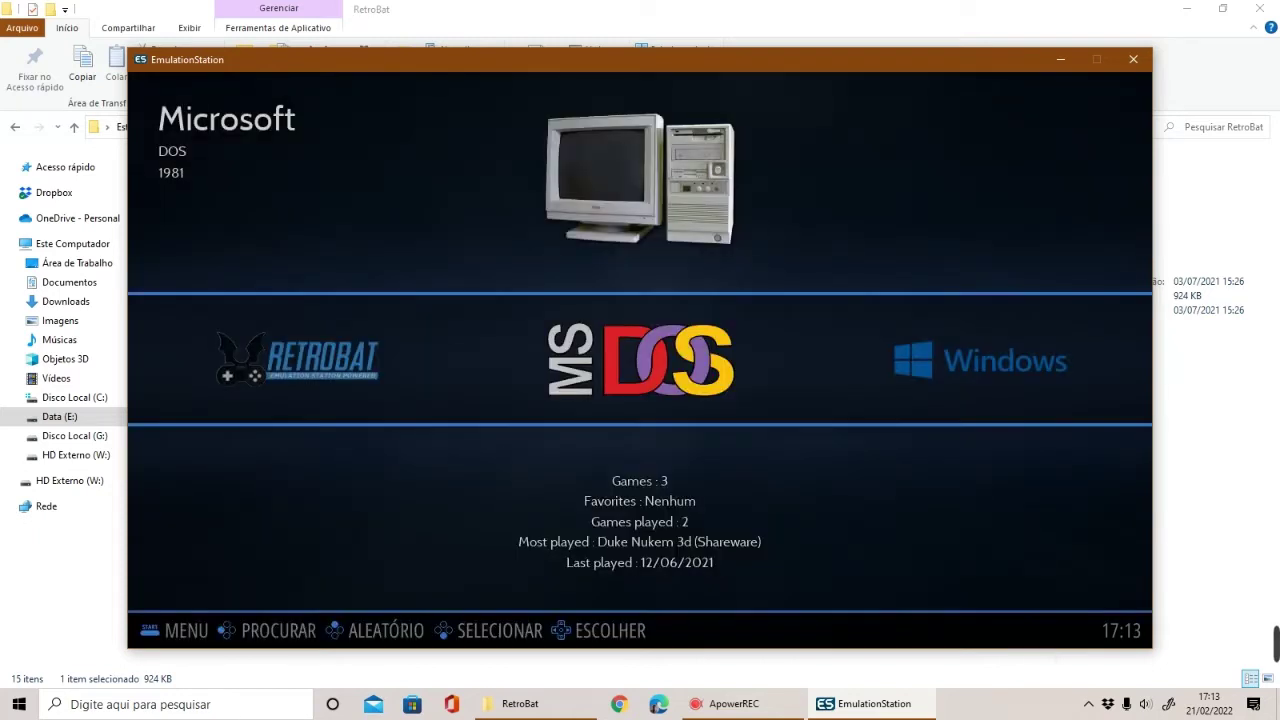
Review the volume and music settings in the audio options and return to the system carousel.
key("F1")
key("Down")
key("Down")
key("Down")
key("Return")
key("Down")
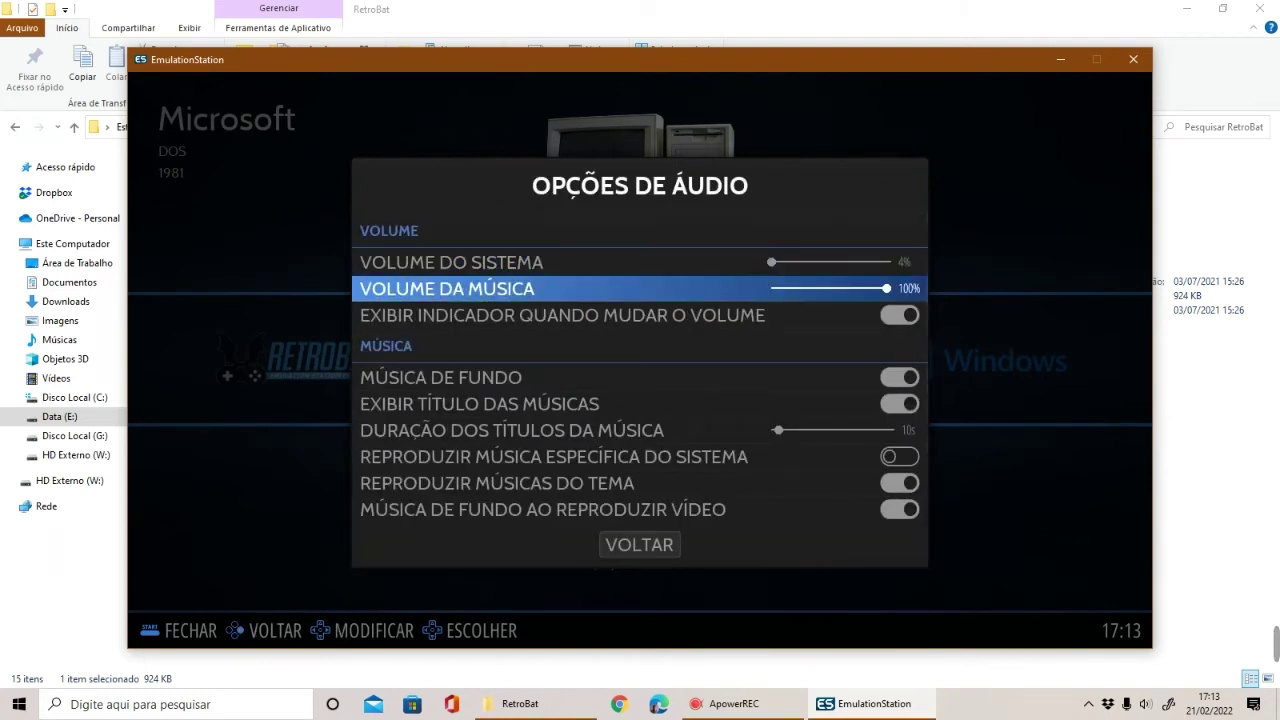
key("Down")
key("Down")
key("BackSpace")
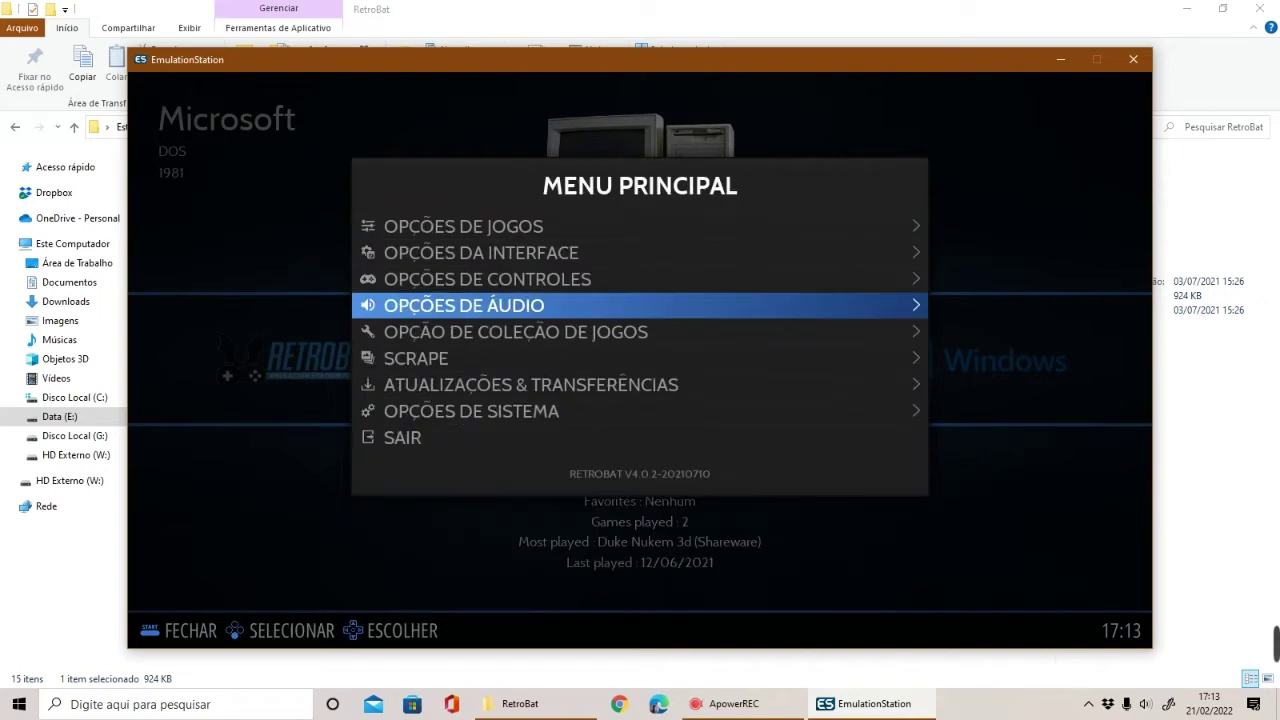
key("BackSpace")
View the game lists of the Windows and MS-DOS systems.
key("Left")
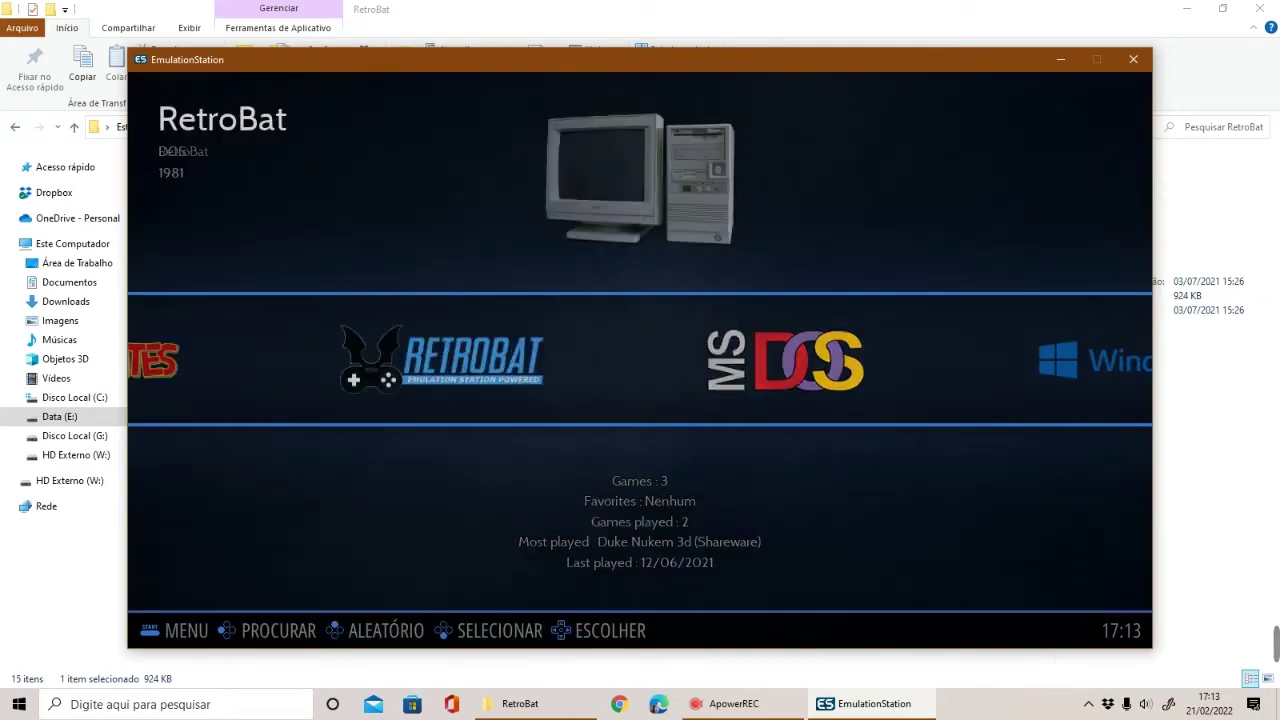
key("Right")
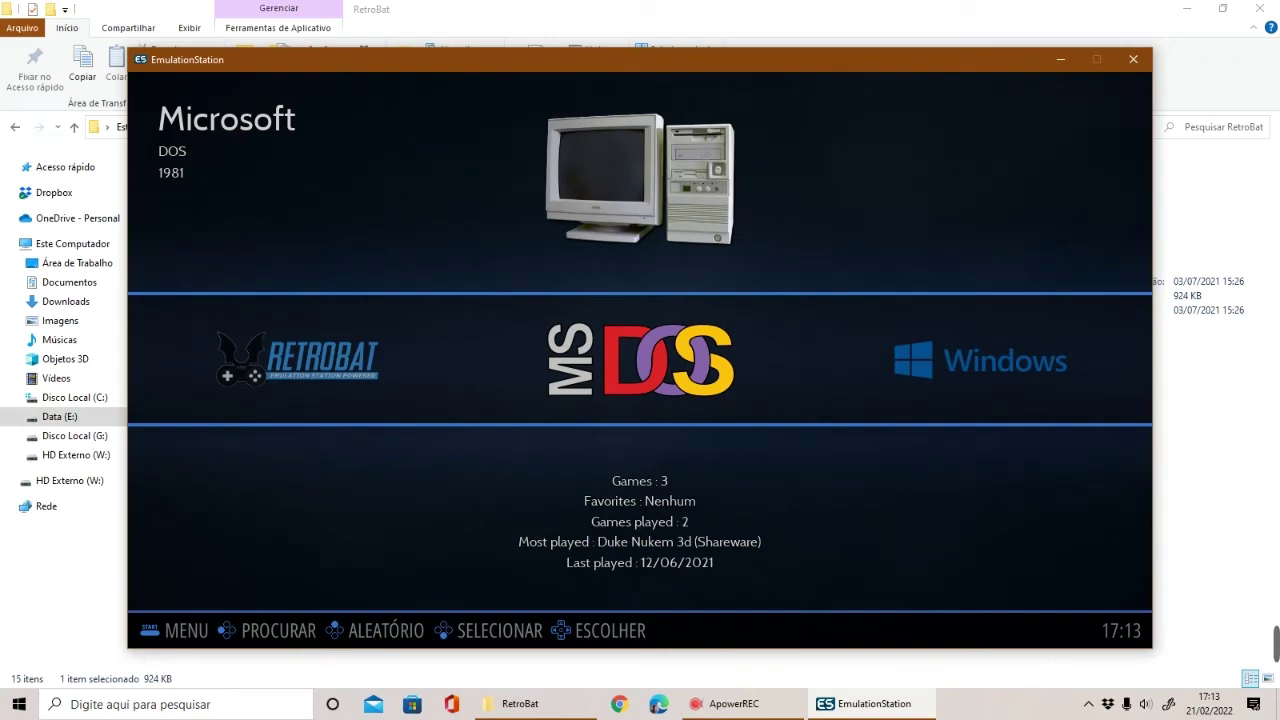
key("Right")
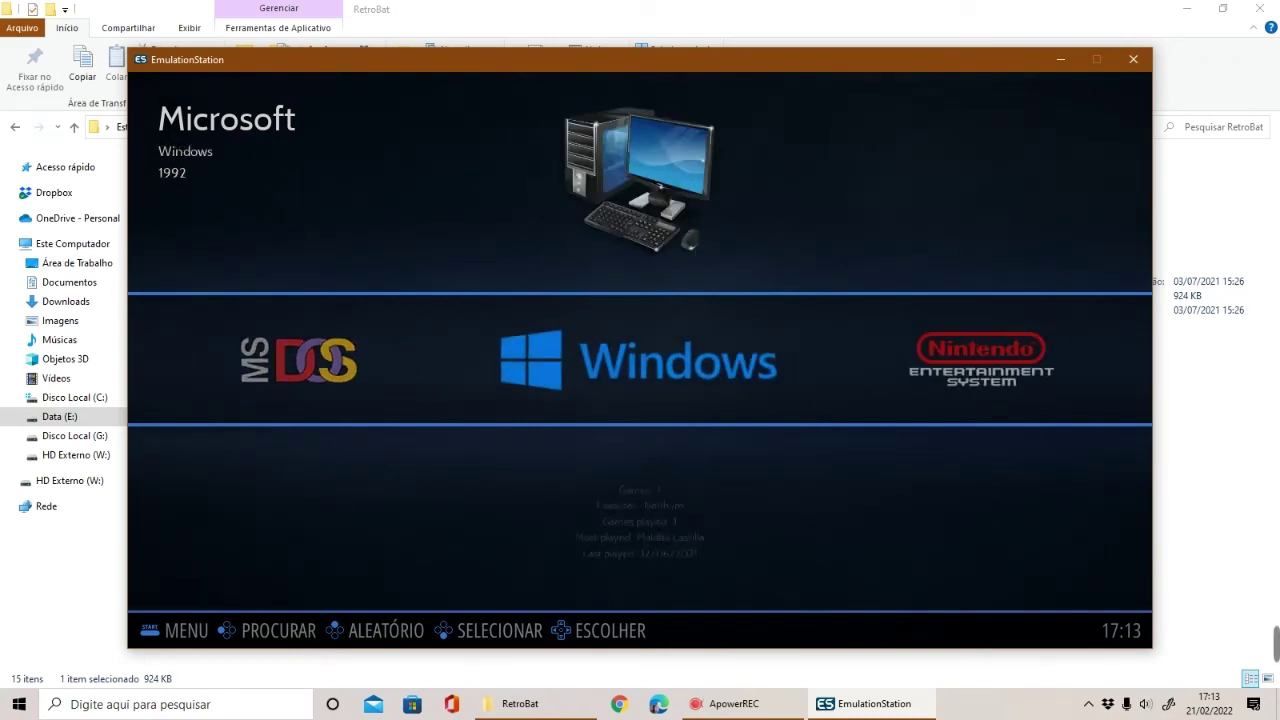
key("Return")
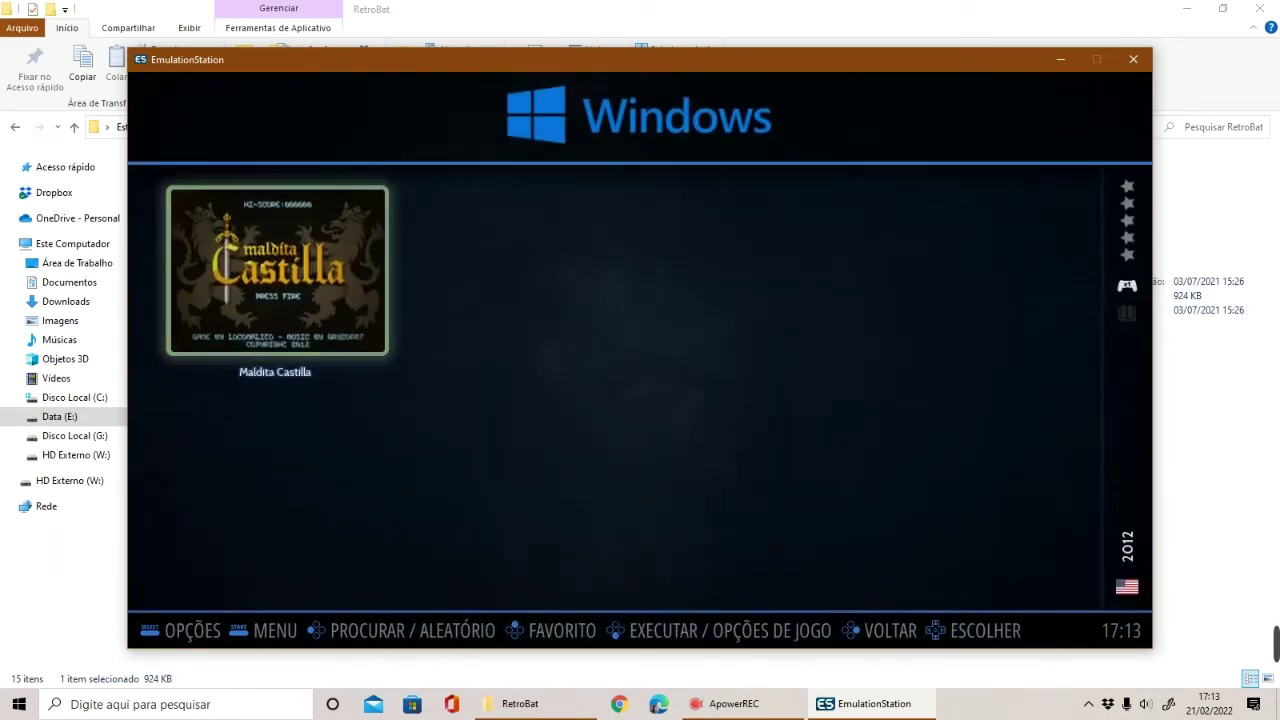
key("Escape")
key("Left")
key("Return")
key("Right")
key("Escape")
View the game lists of the Nintendo Entertainment System and Game Boy.
key("Right")
key("Right")
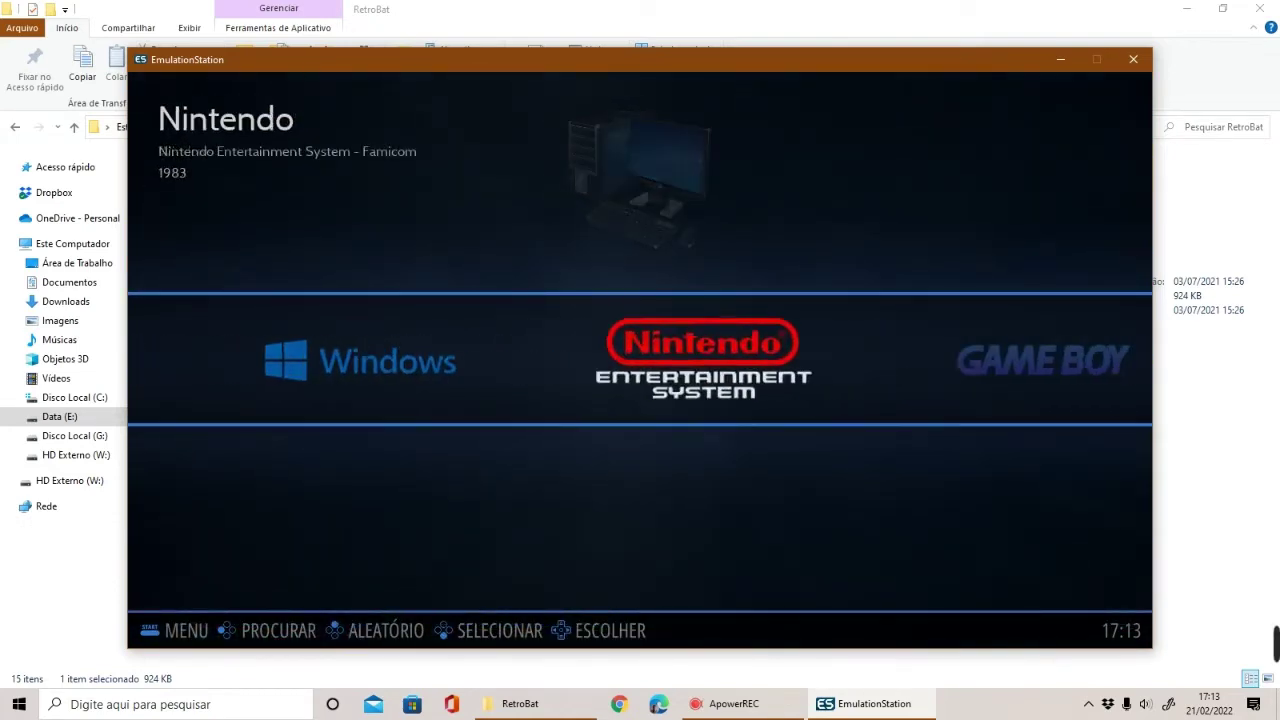
key("Return")
key("Escape")
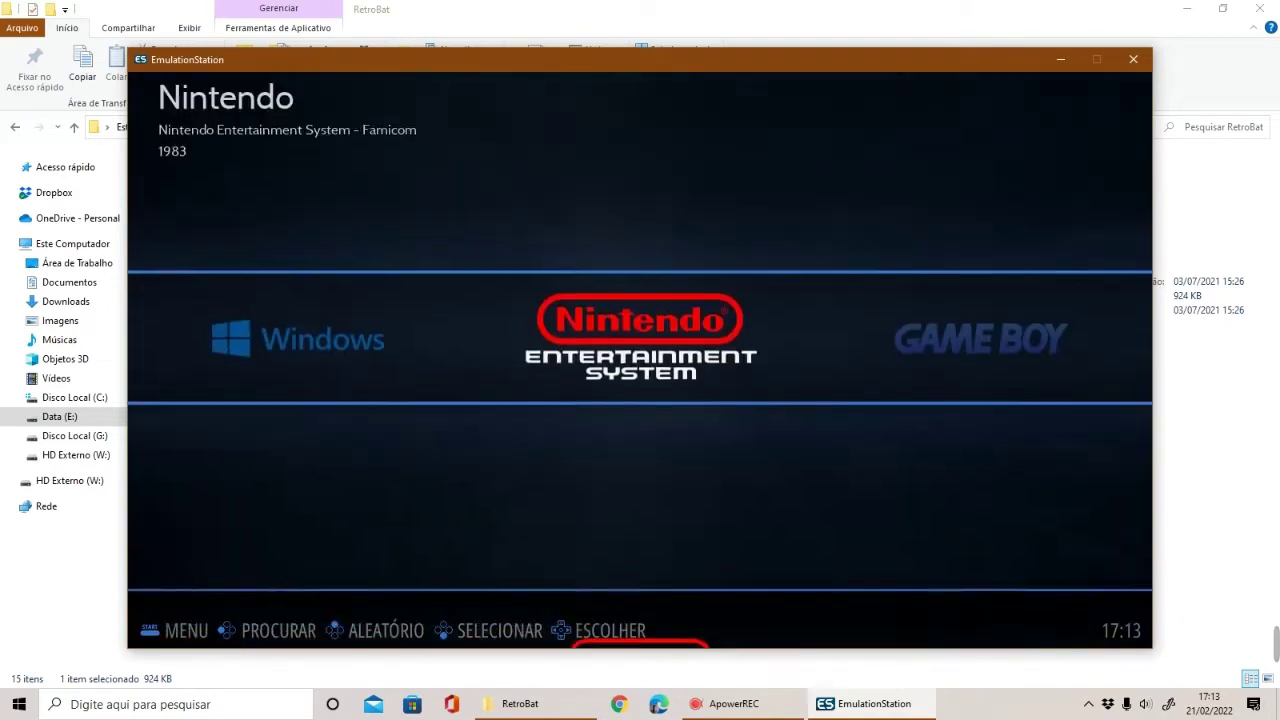
key("Right")
key("Return")
key("Escape")
View the game lists of the Super Nintendo and Game Boy Advance.
key("Right")
key("Return")
key("Escape")
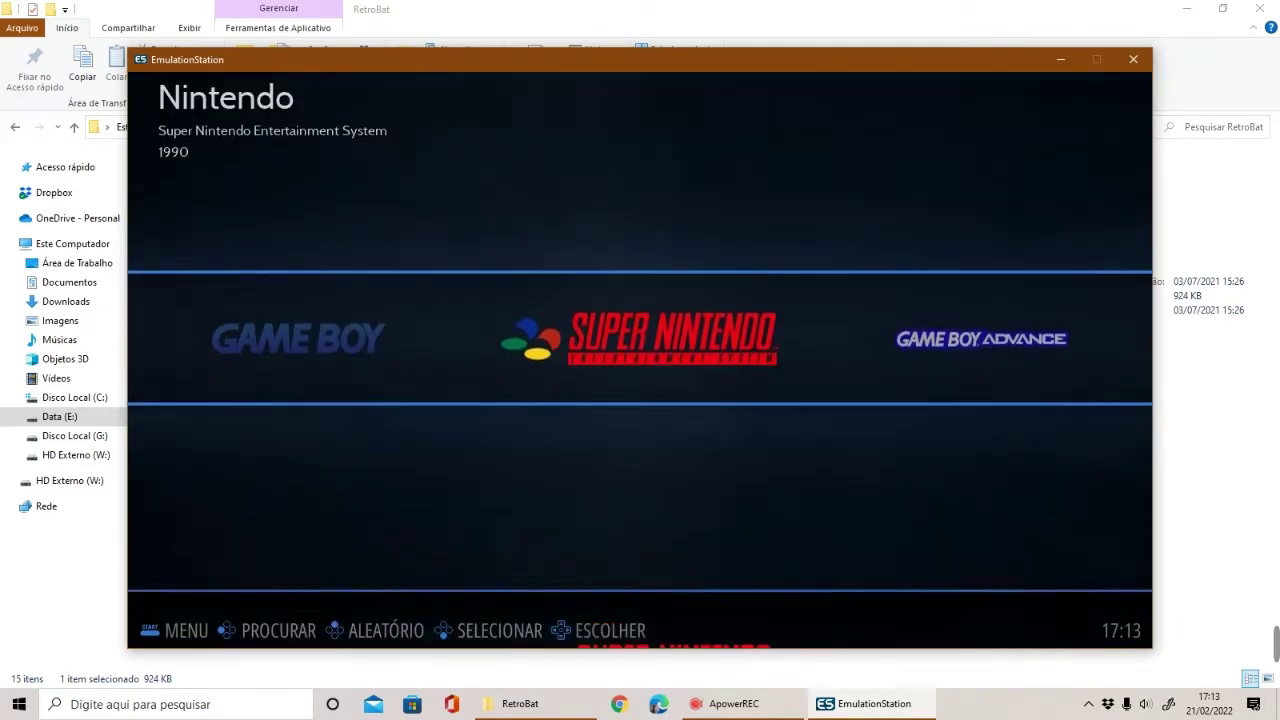
key("Right")
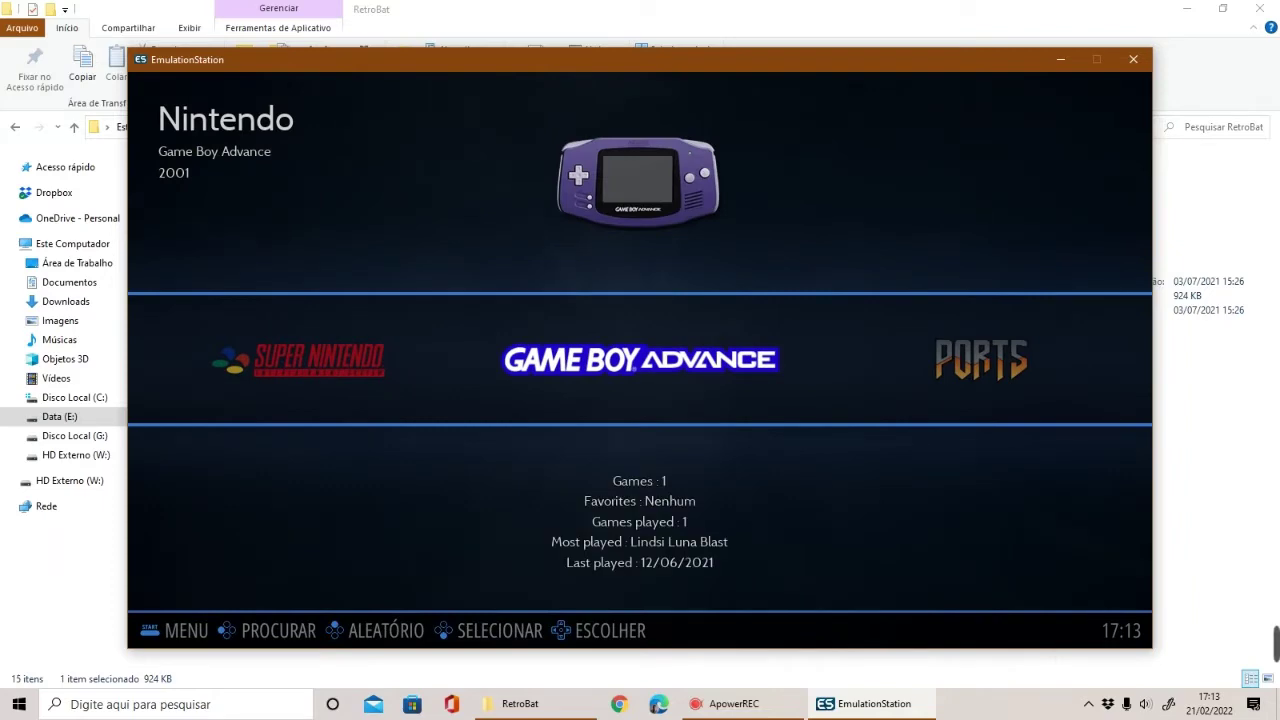
key("Return")
key("Escape")
Move past Ports and view the game lists of the Mega Drive and Dreamcast.
key("Right")
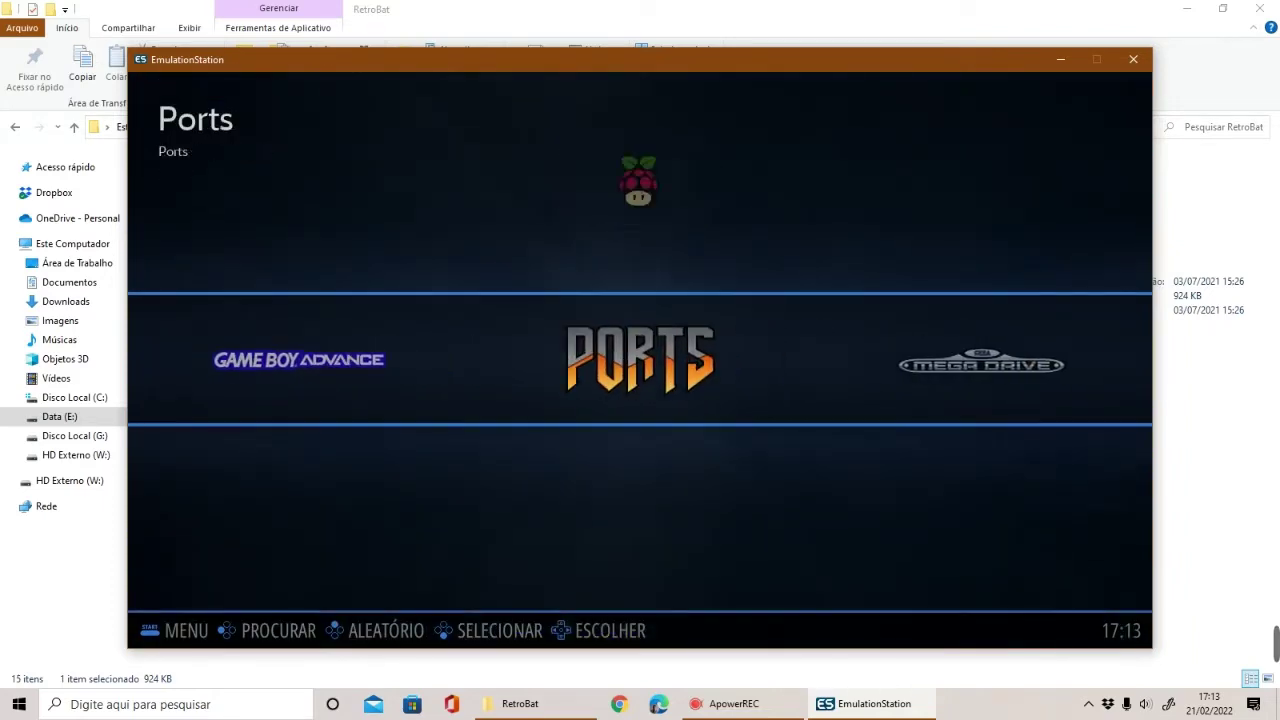
key("Right")
key("Right")
key("Return")
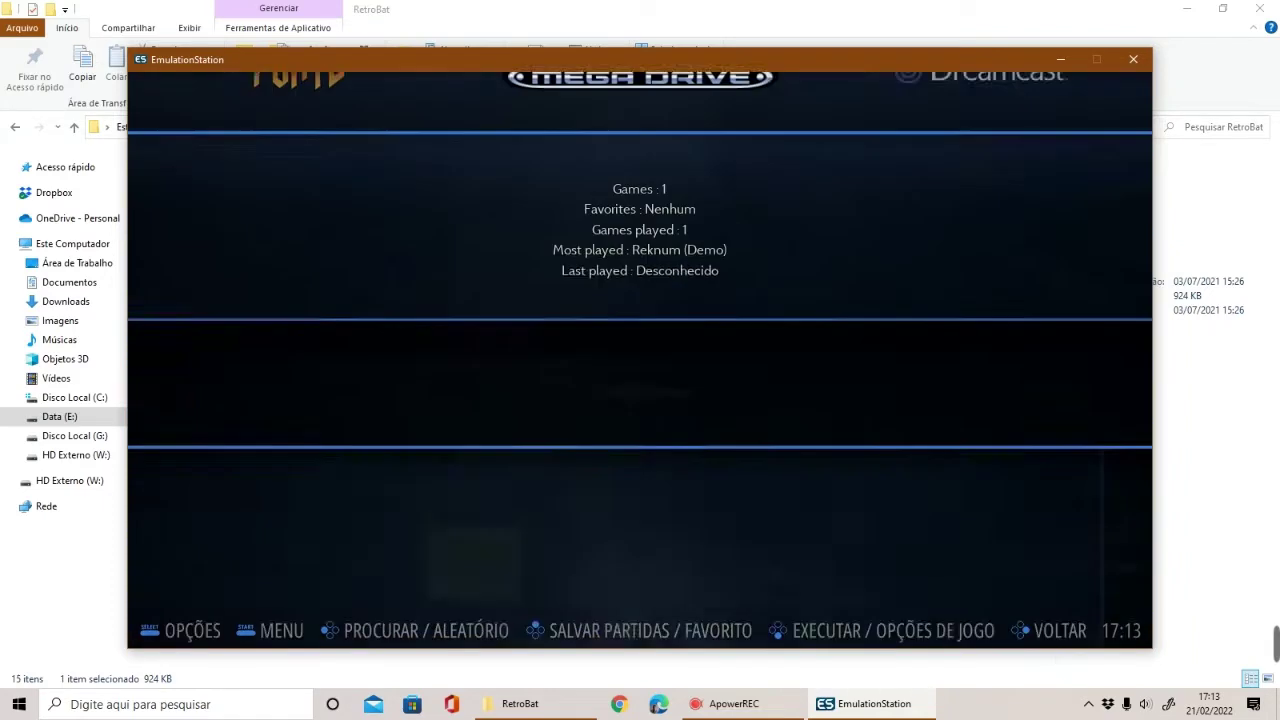
key("Escape")
key("Right")
key("Return")
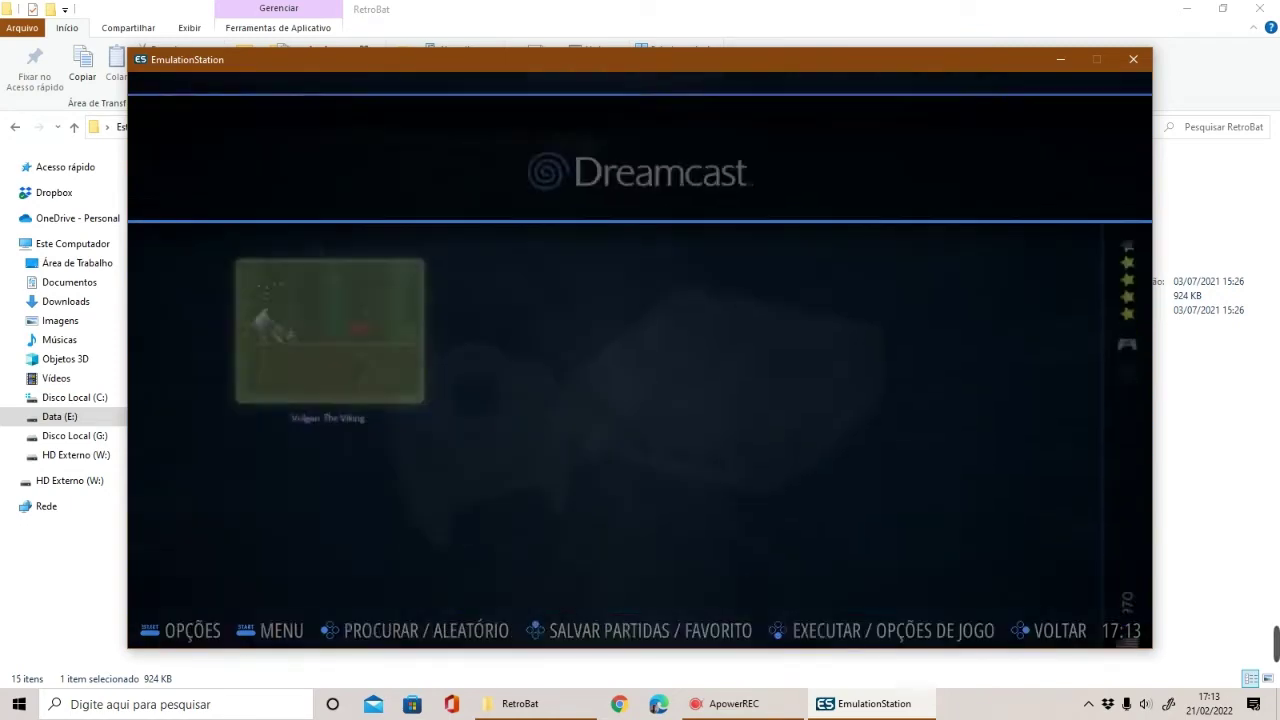
key("Escape")
View the game list of the Sinclair ZX Spectrum.
key("Right")
key("Left")
key("Return")
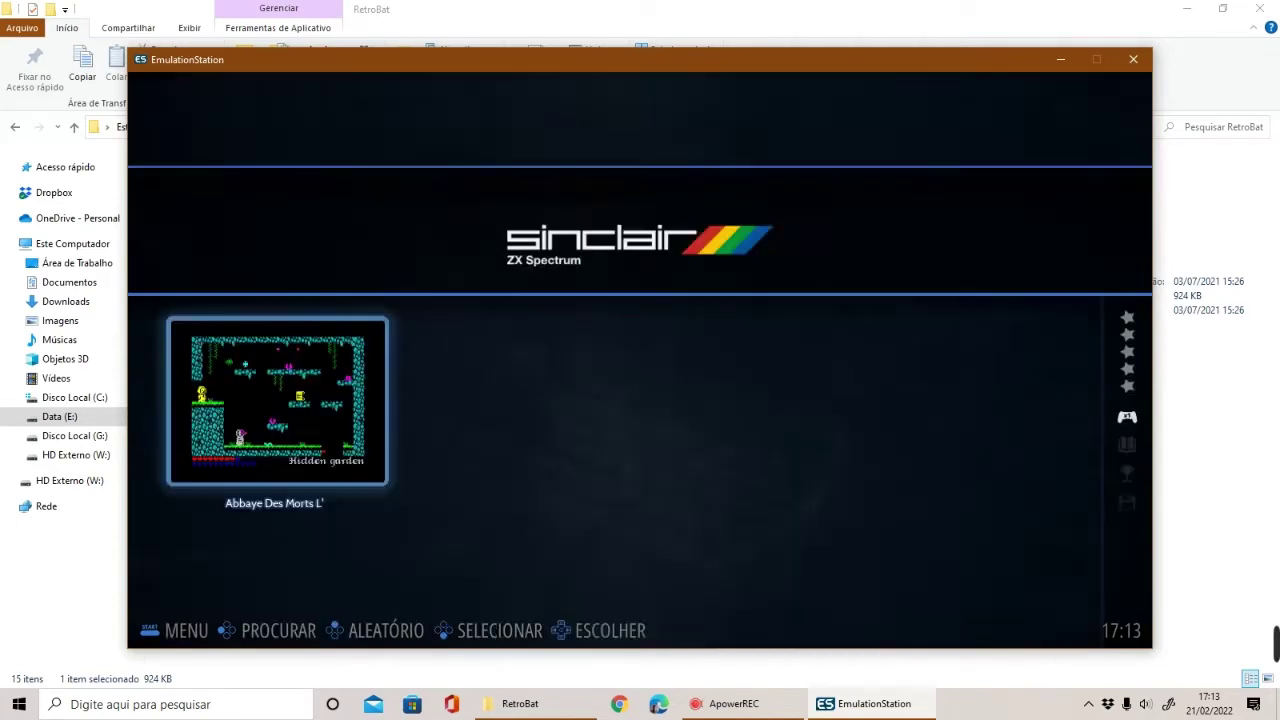
key("Escape")
Browse the All Games and Favorites collections in the carousel and go to the RetroBat system.
key("Right")
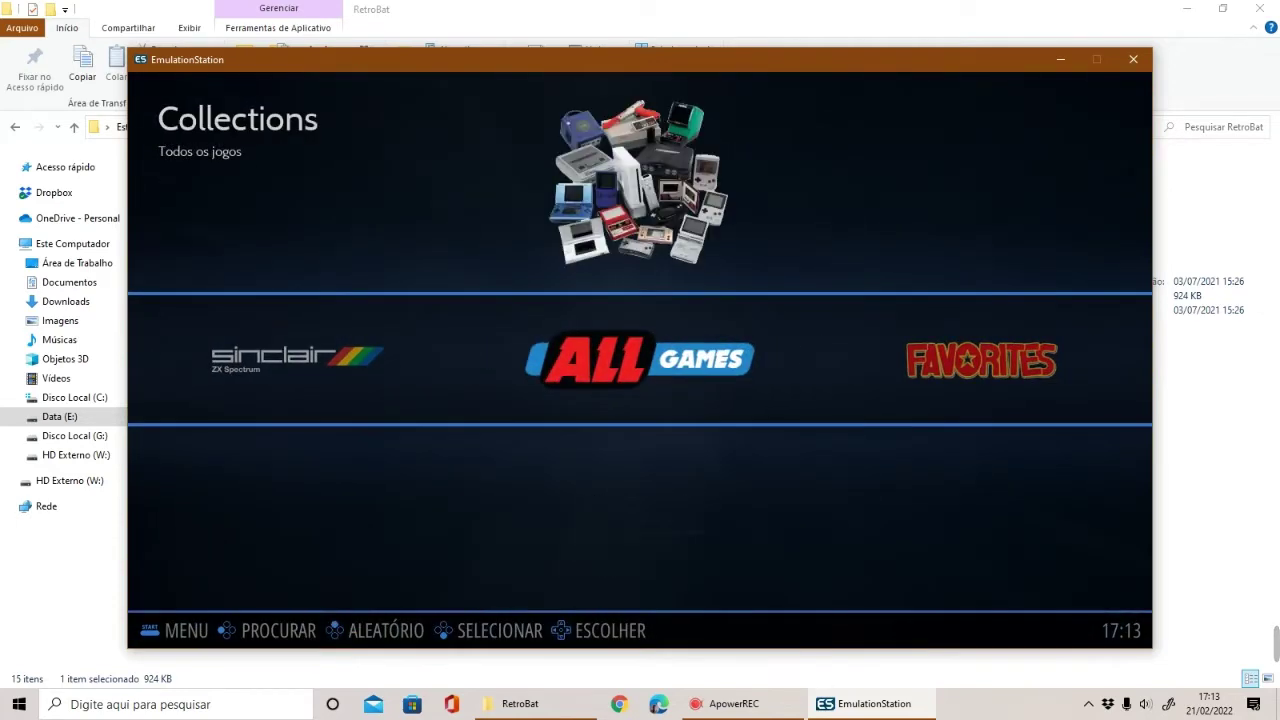
key("Right")
key("Right")
key("Right")
key("Left")
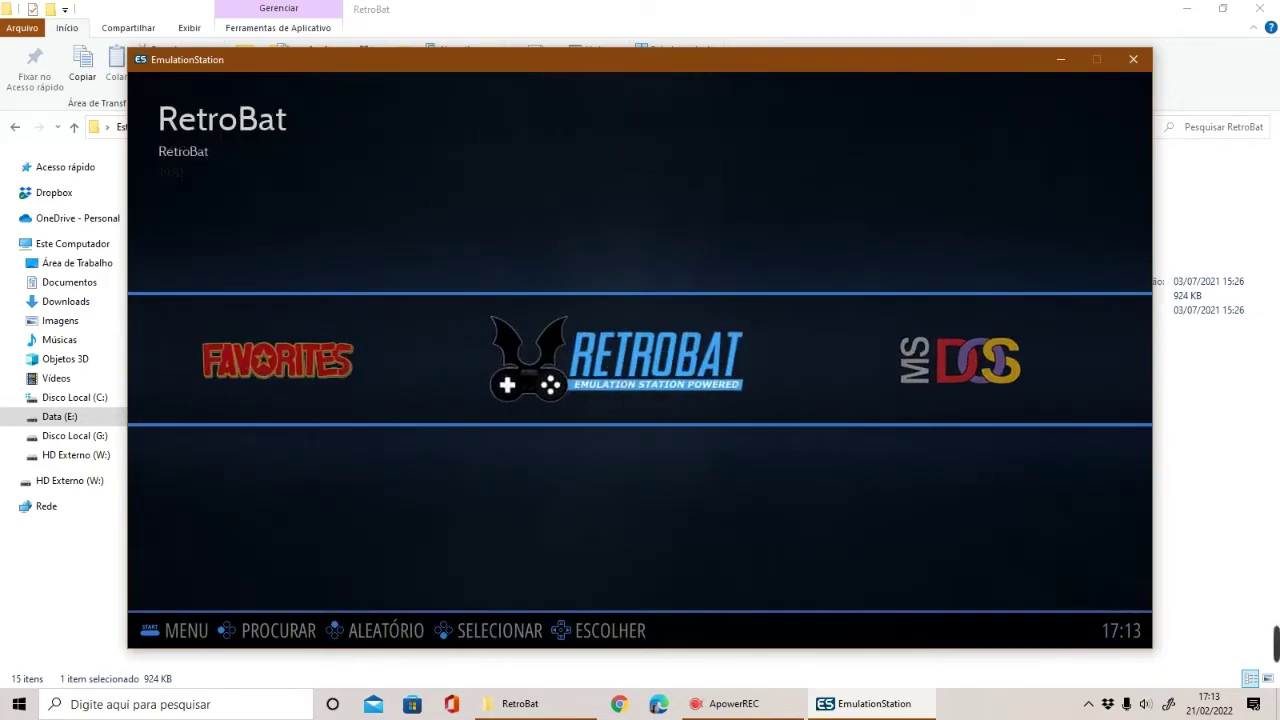
View the game list of the RetroBat system and move past MS-DOS to the Windows system in the carousel.
key("Return")
key("Down")
key("Down")
key("Escape")
key("Right")
key("Right")
key("Right")
key("Left")
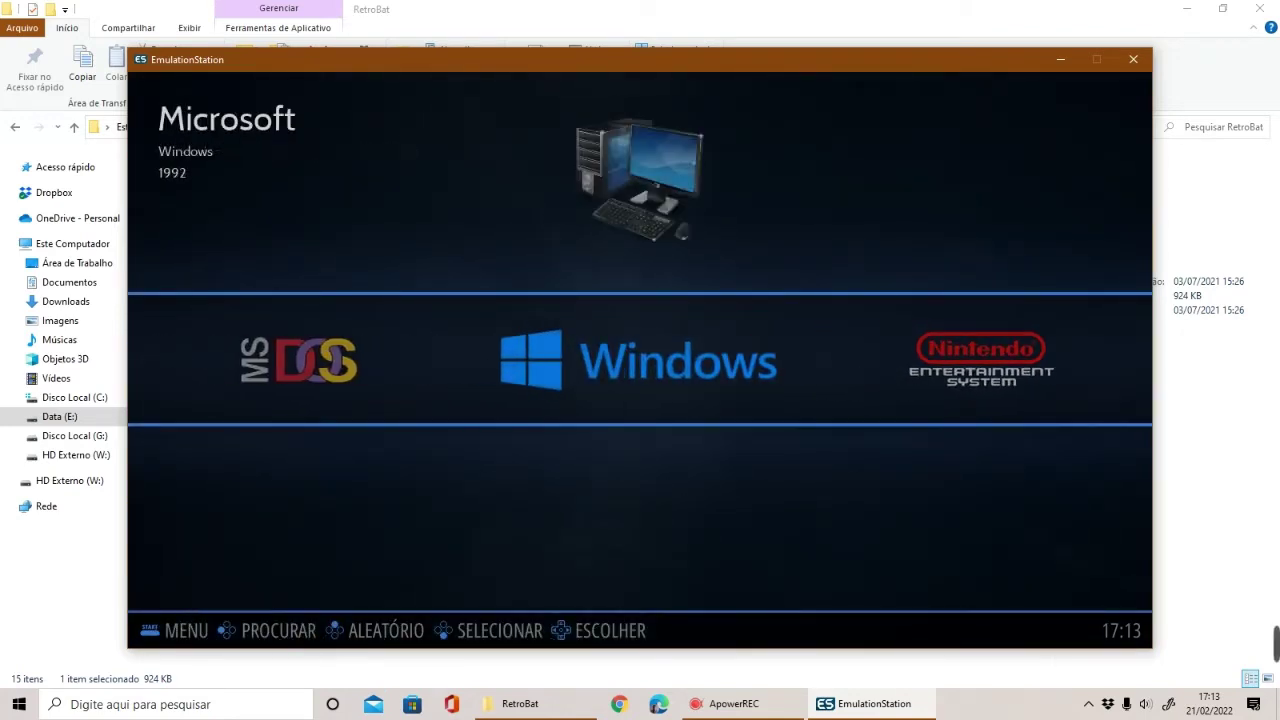
Quit EmulationStation and return to the RetroBat folder on the E: drive.
key("F1")
key("Up")
key("Return")
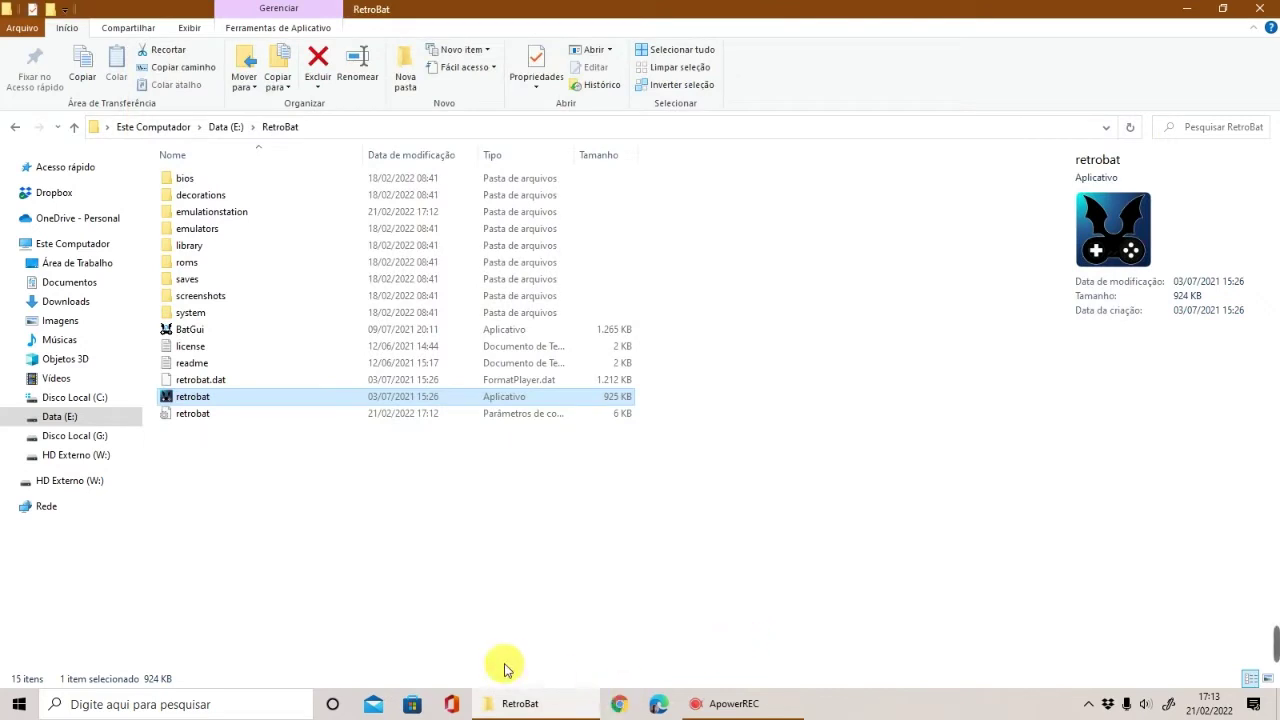
left_click(348, 562)
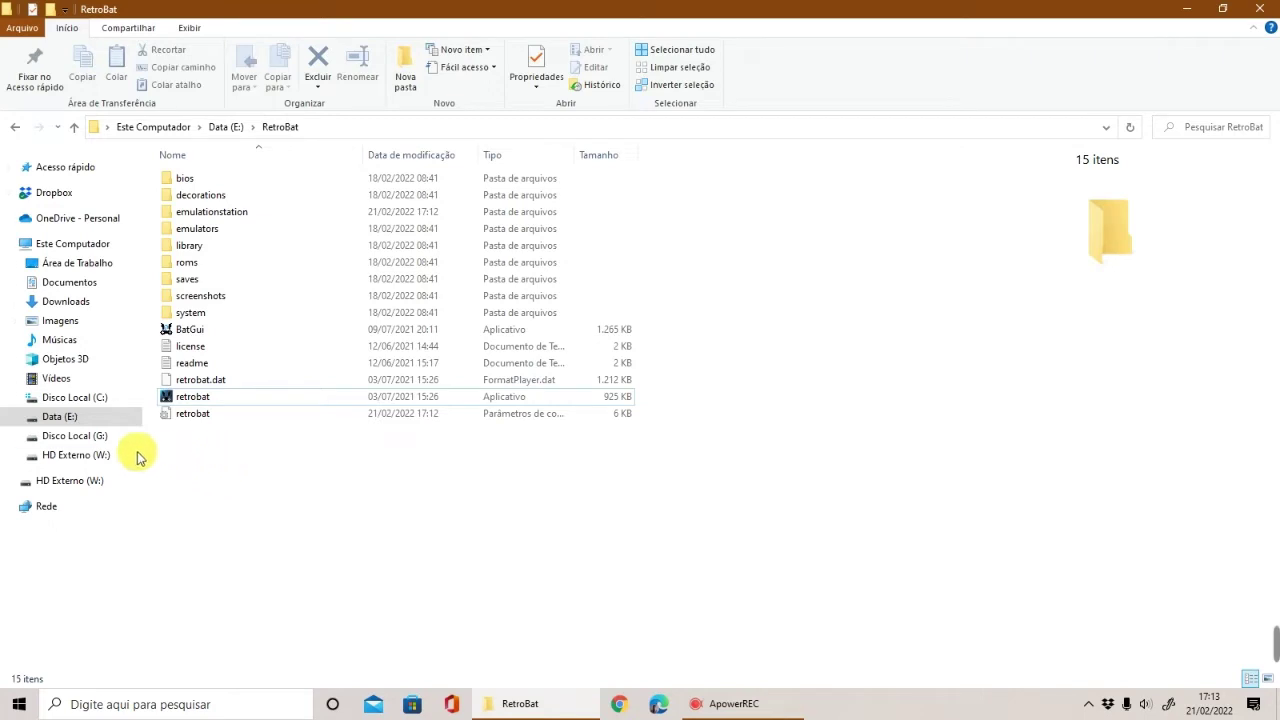
Locate the bios RAR archive in the Downloads folder.
left_click(62, 301)
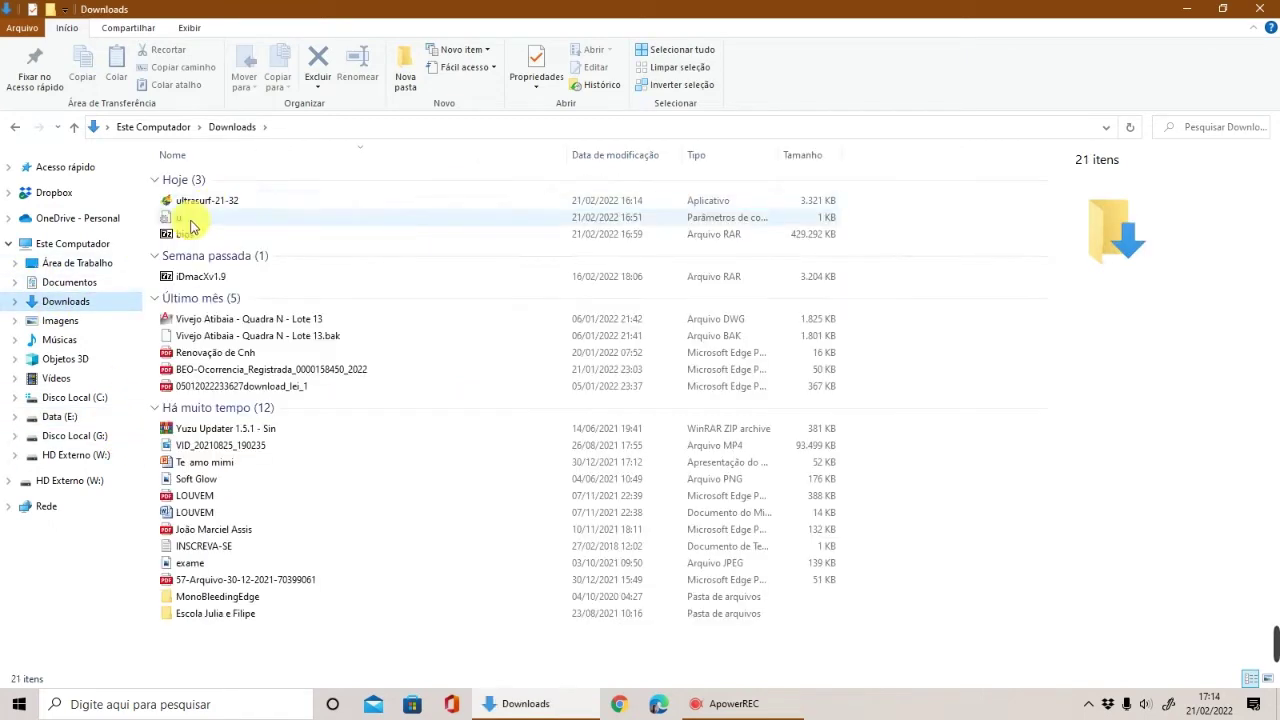
left_click(198, 237)
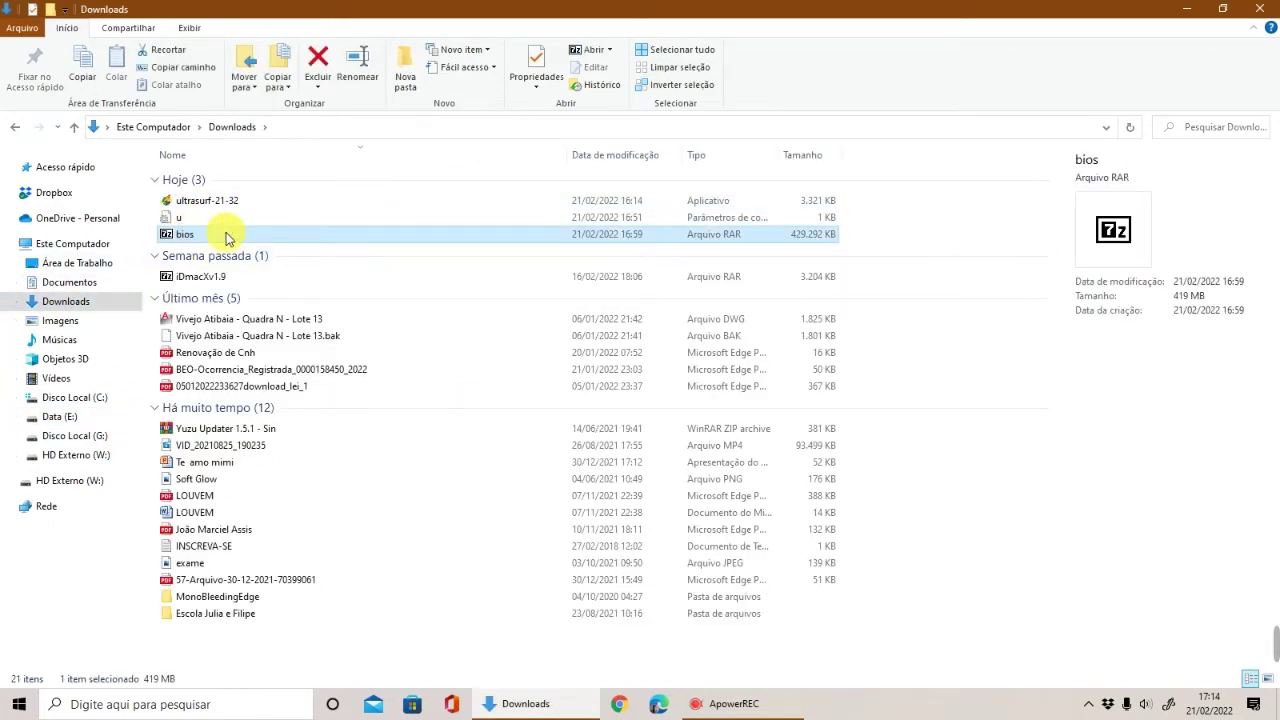
left_click(205, 236)
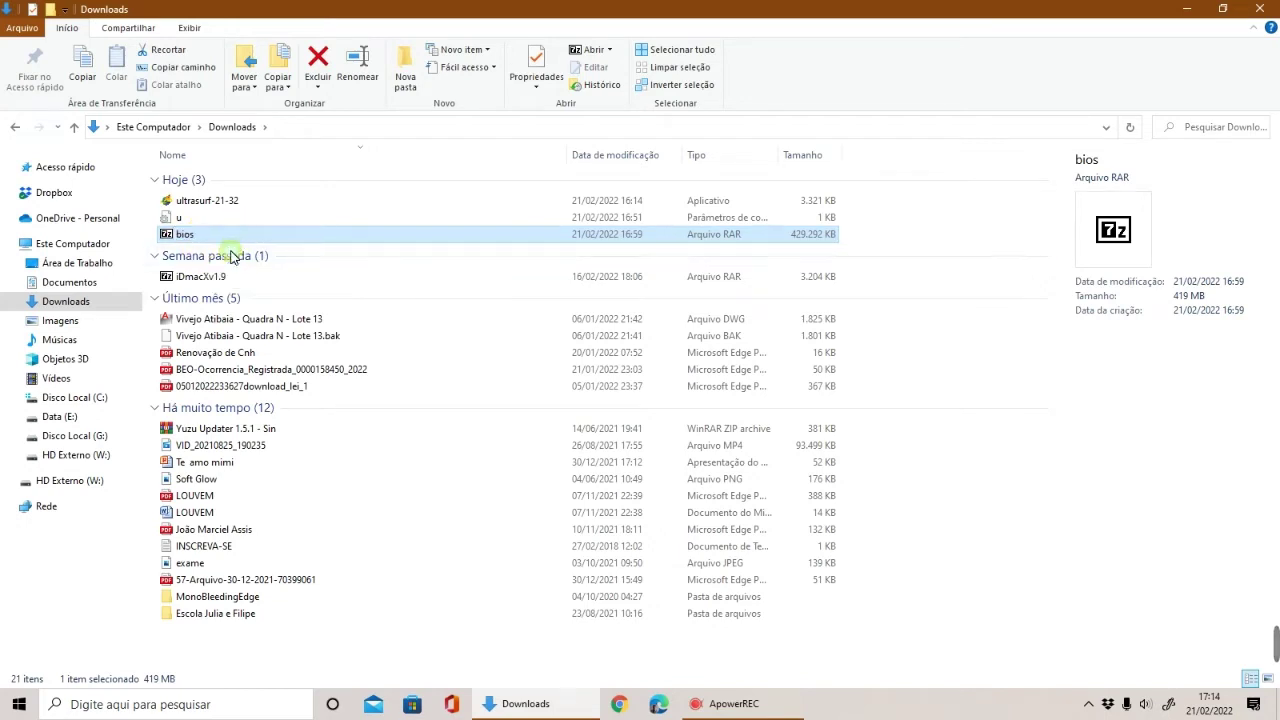
Examine the files and subfolders in the bios folder of the RetroBat installation on the external W: drive.
left_click(100, 455)
left_click(197, 215)
double_click(197, 213)
double_click(194, 177)
scroll(218, 260, "down", 20)
scroll(218, 260, "down", 20)
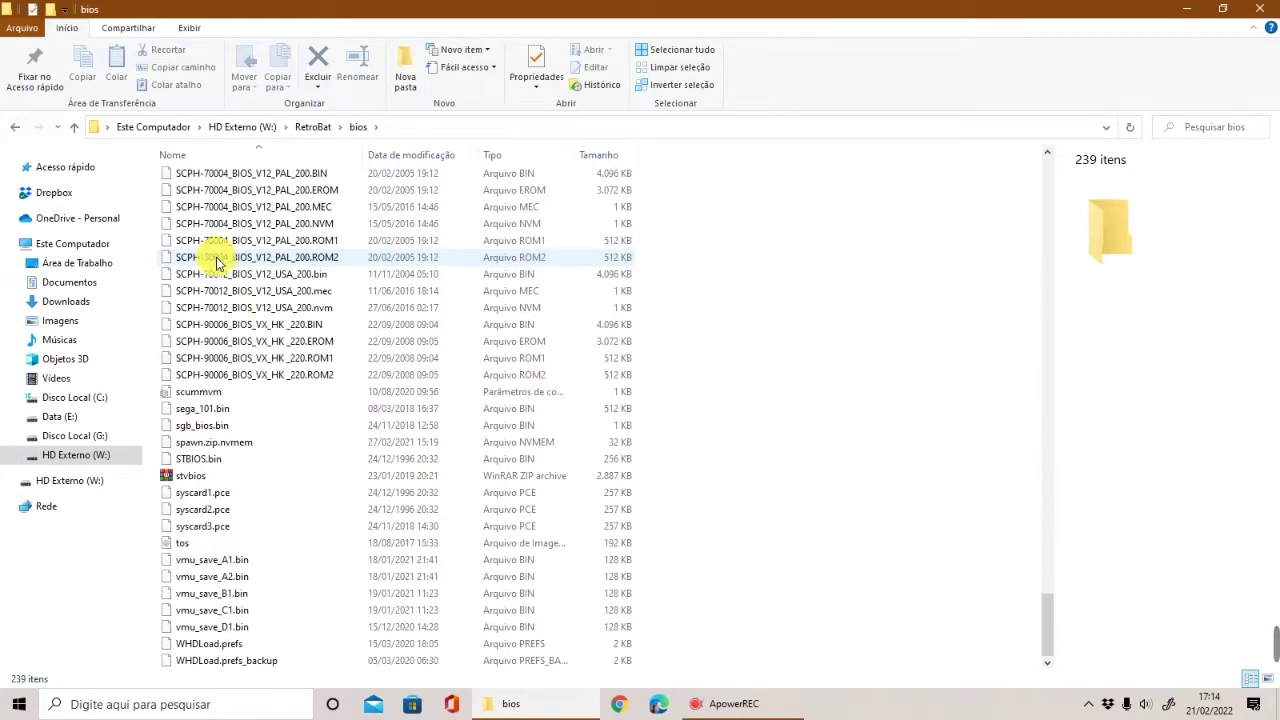
scroll(250, 220, "up", 15)
left_click(306, 127)
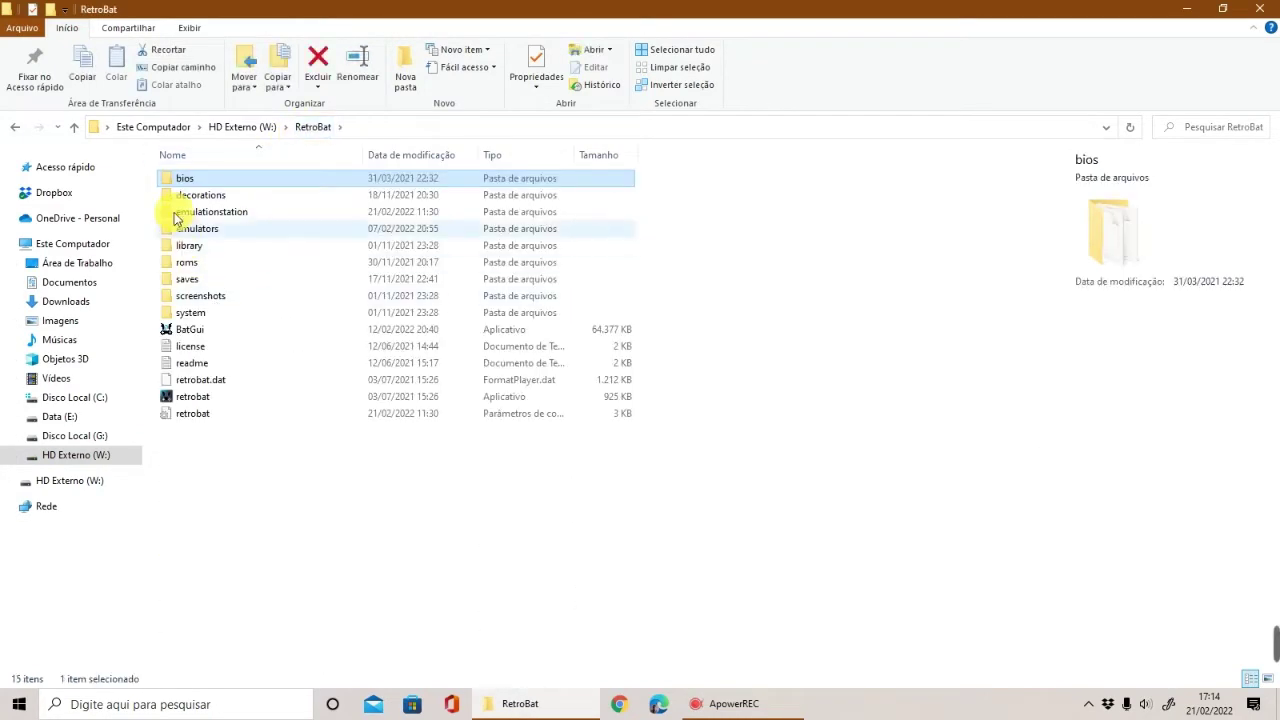
double_click(229, 178)
scroll(229, 193, "down", 10)
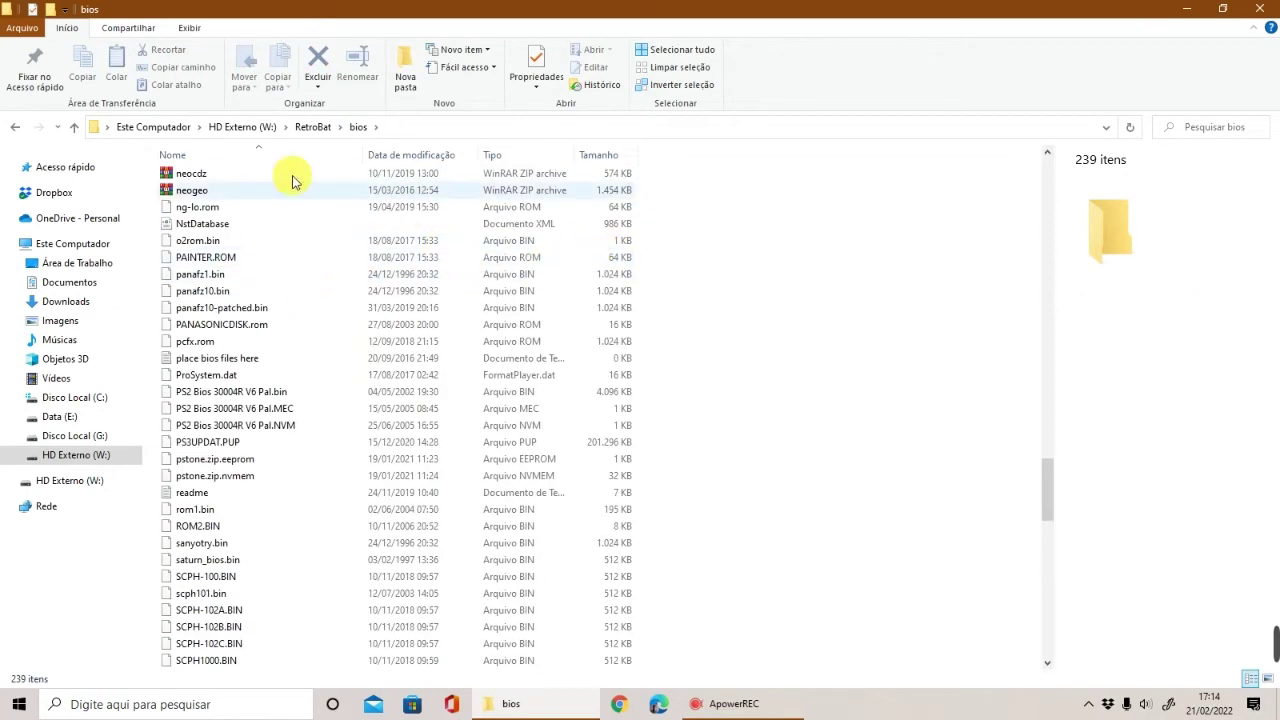
scroll(371, 243, "up", 20)
scroll(318, 273, "up", 13)
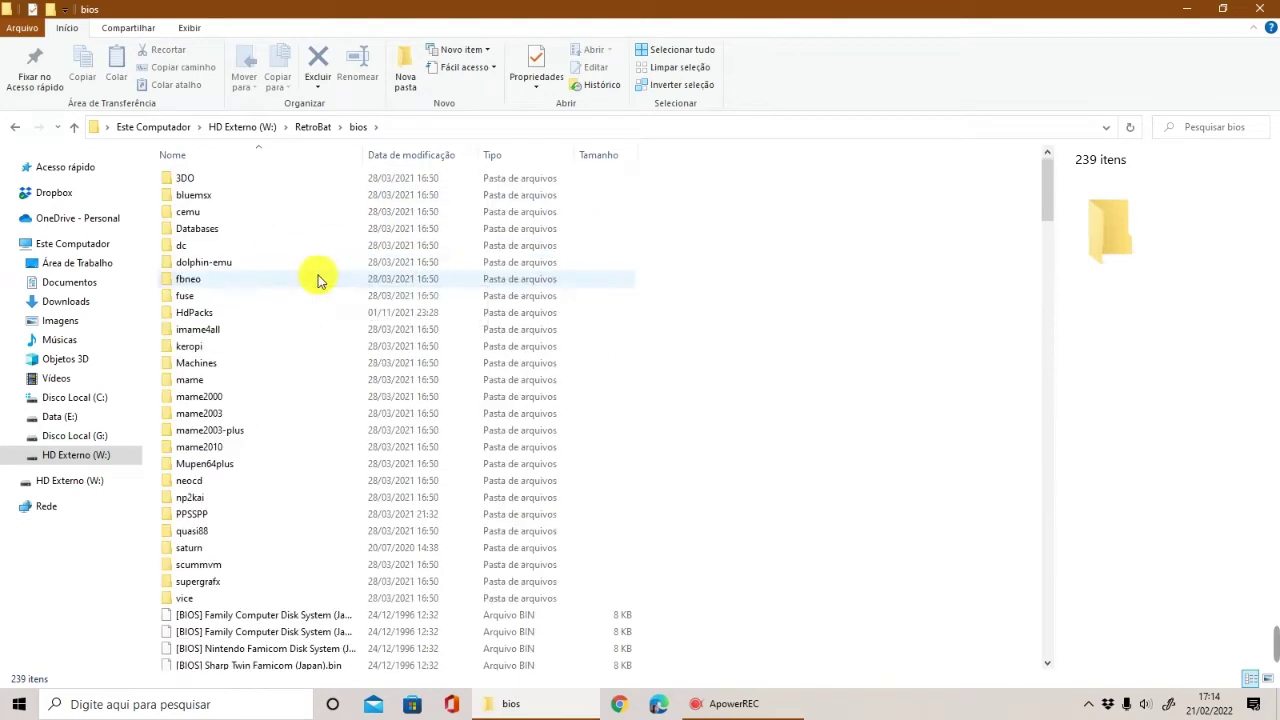
scroll(309, 304, "down", 4)
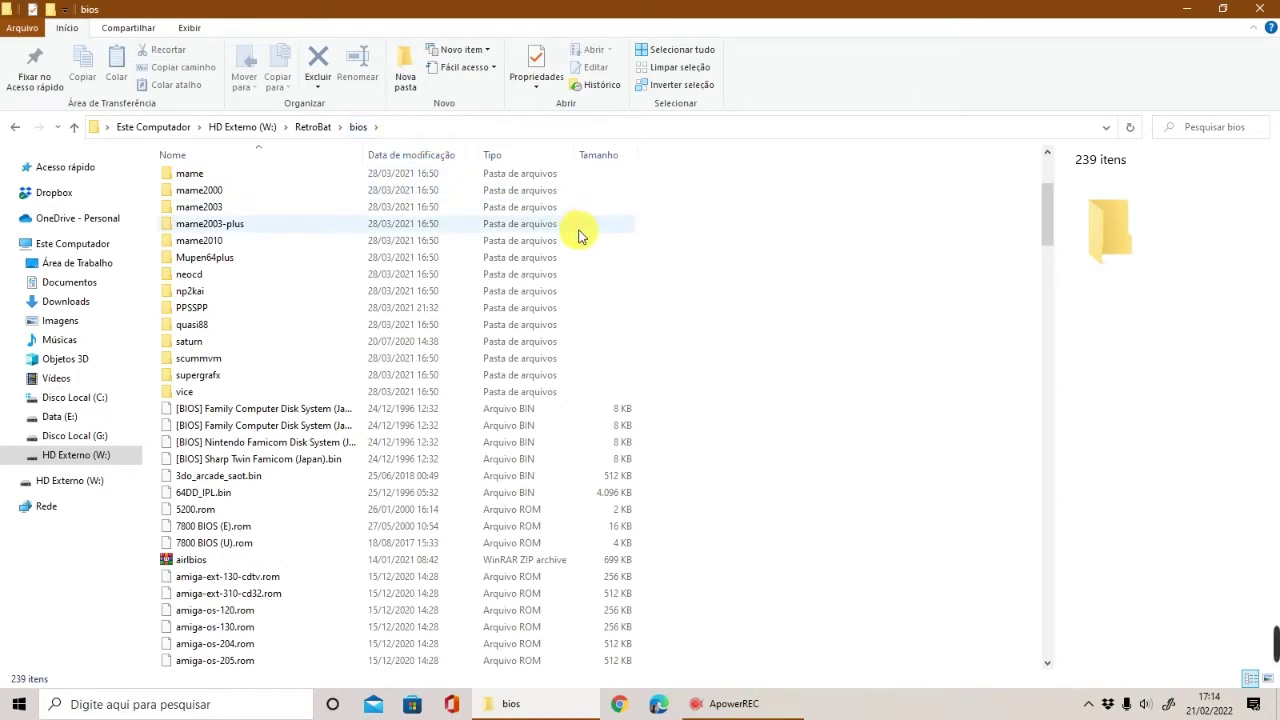
scroll(380, 370, "down", 20)
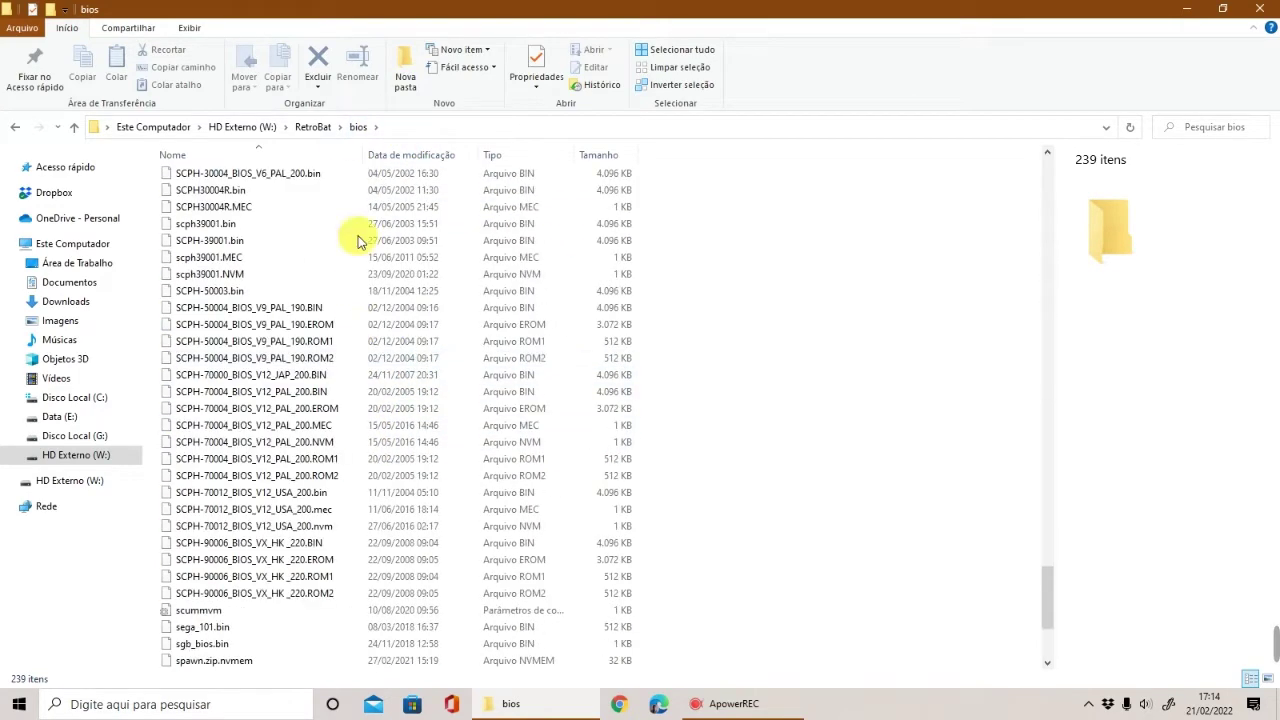
left_click(318, 126)
Copy the bios RAR archive from Downloads into the RetroBat folder on the E: drive.
left_click(65, 301)
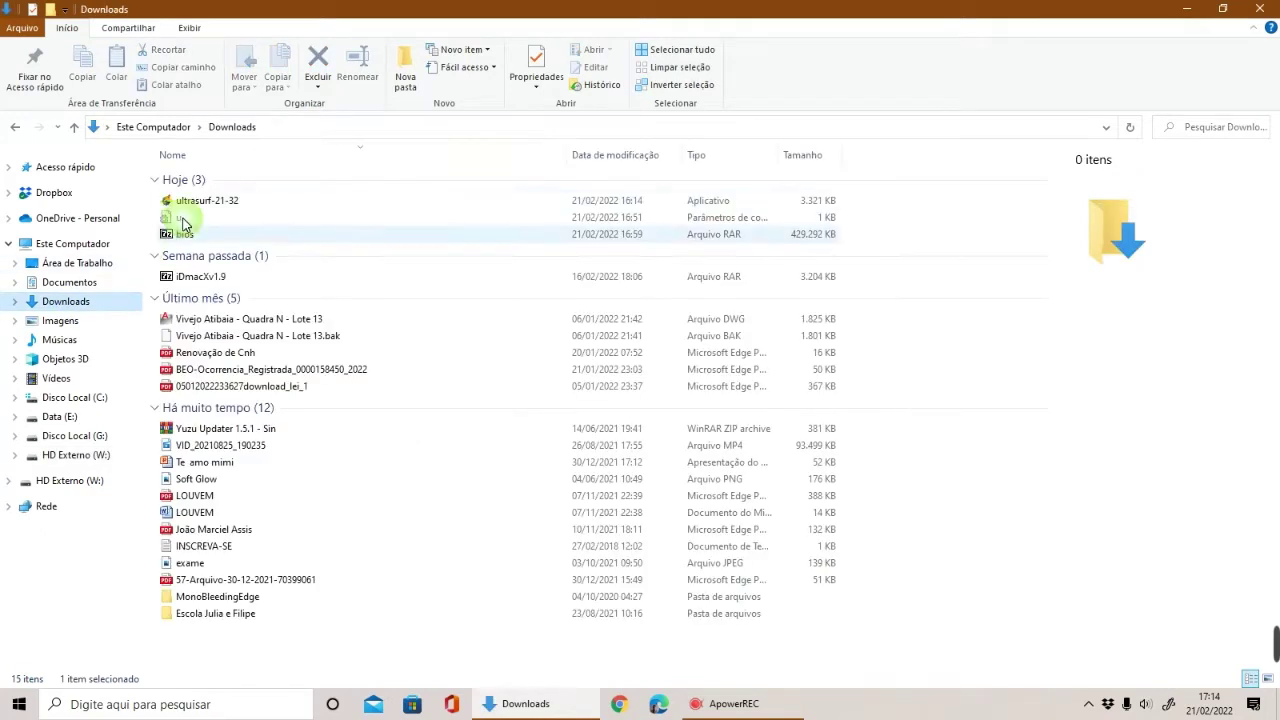
left_click(193, 238)
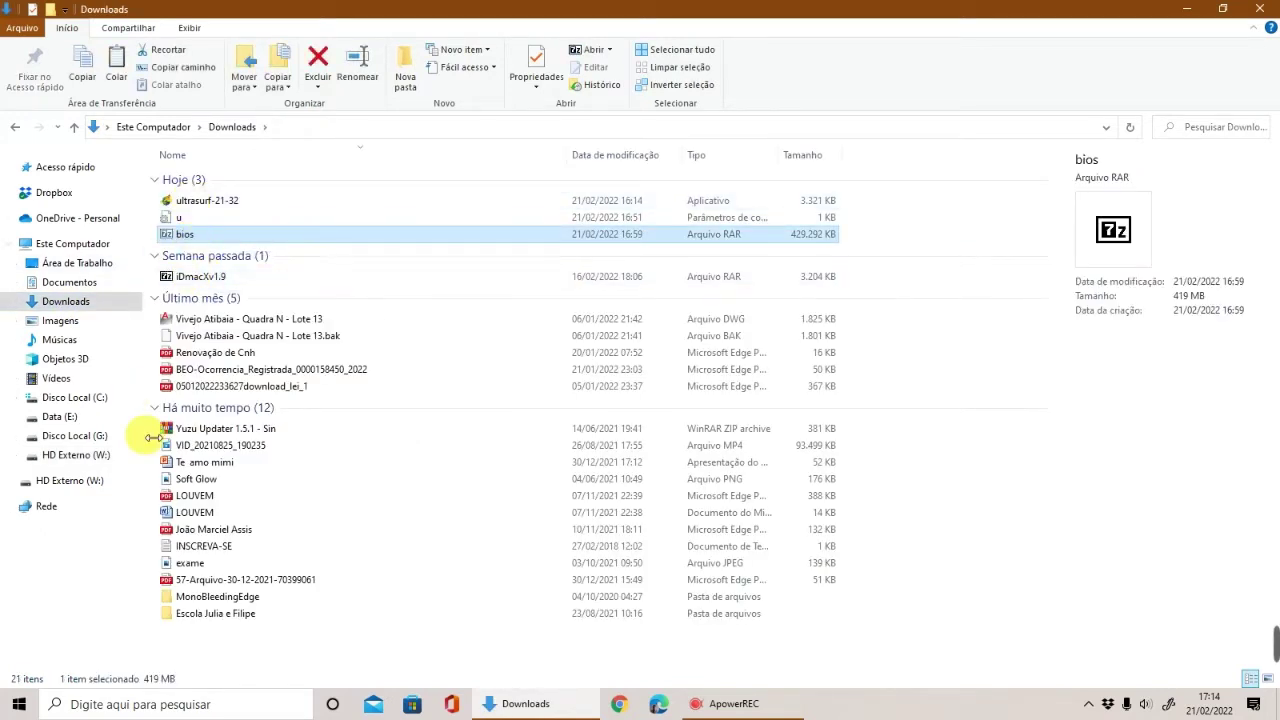
left_click(98, 458)
left_click(70, 416)
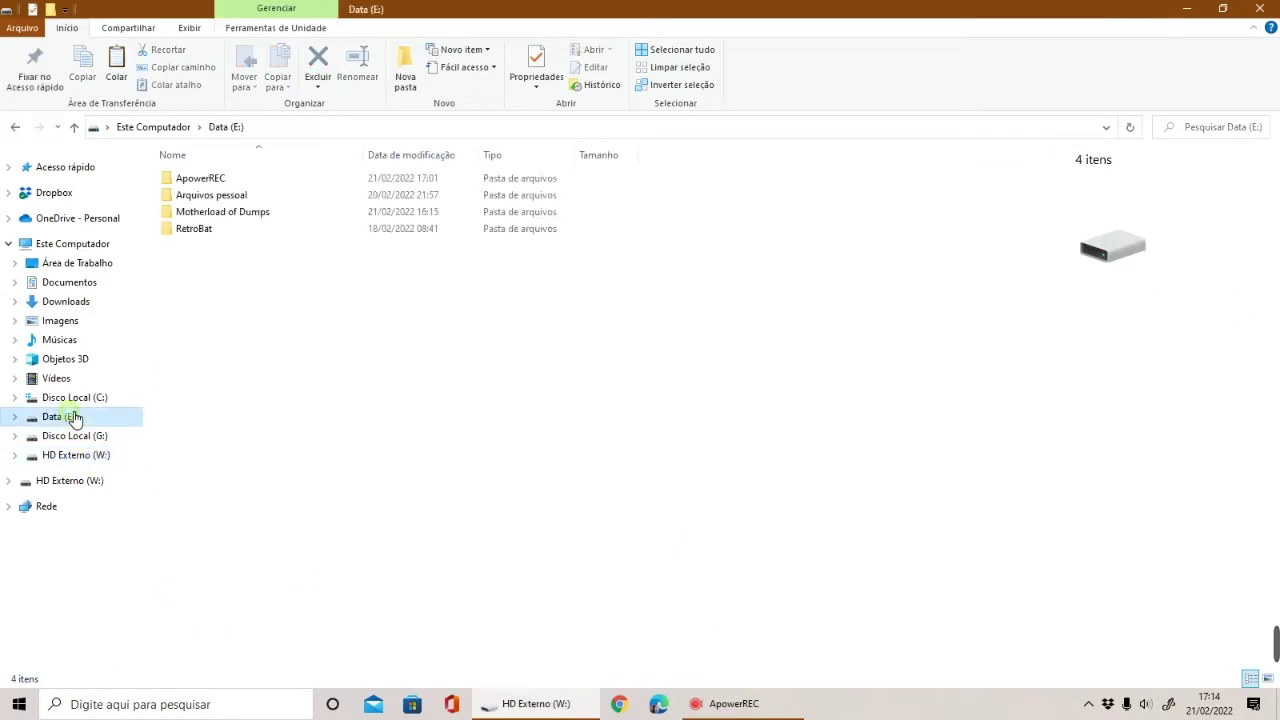
double_click(224, 236)
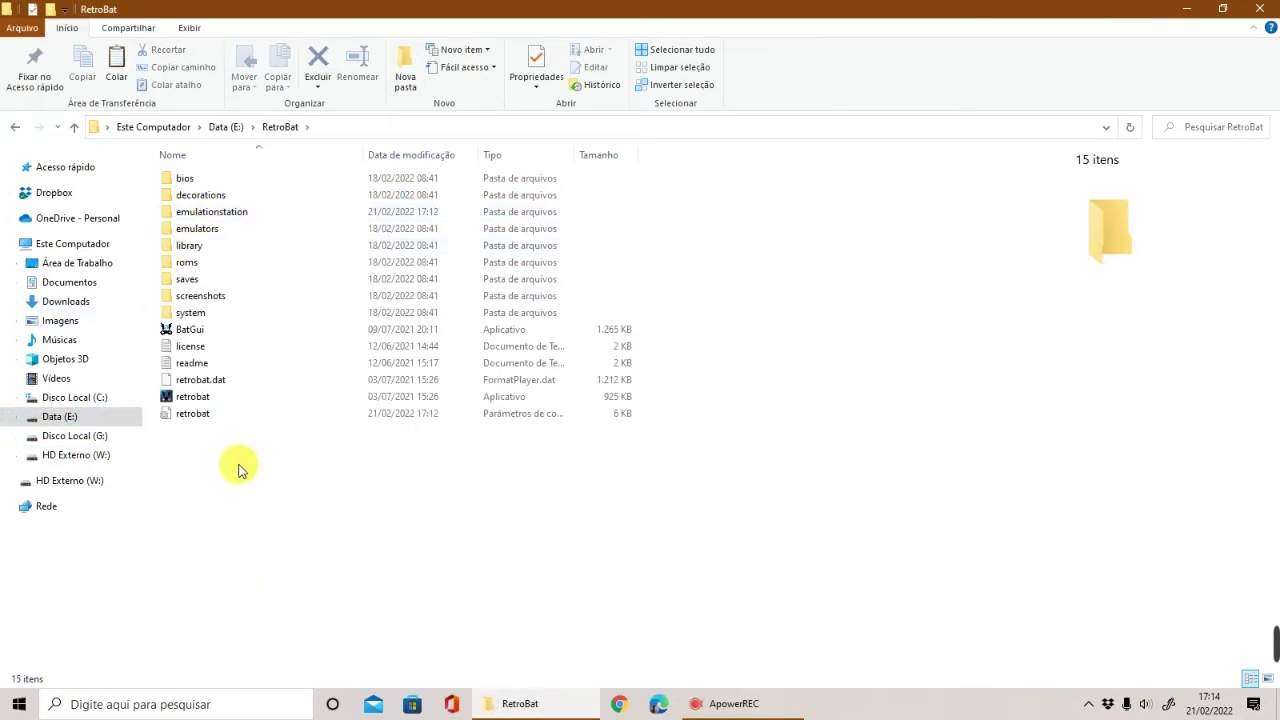
key("ctrl+v")
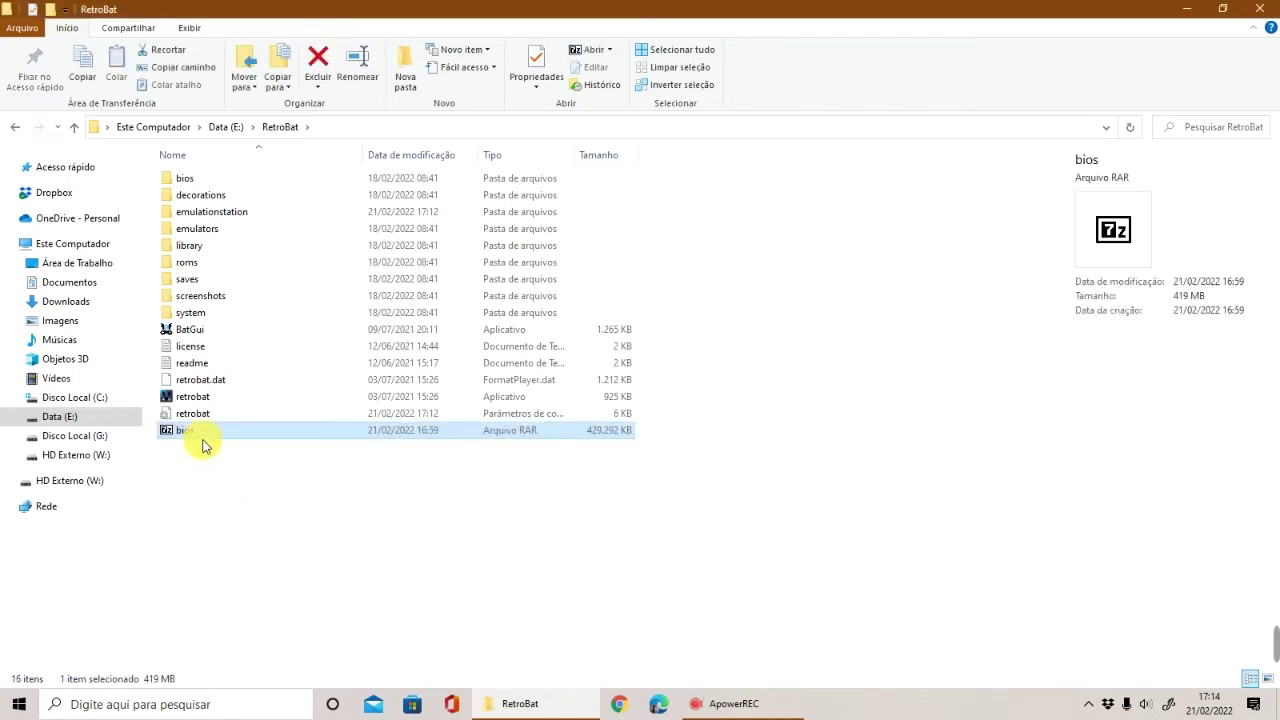
Extract the bios archive directly into the RetroBat folder with 7-Zip, replacing all existing files.
right_click(203, 441)
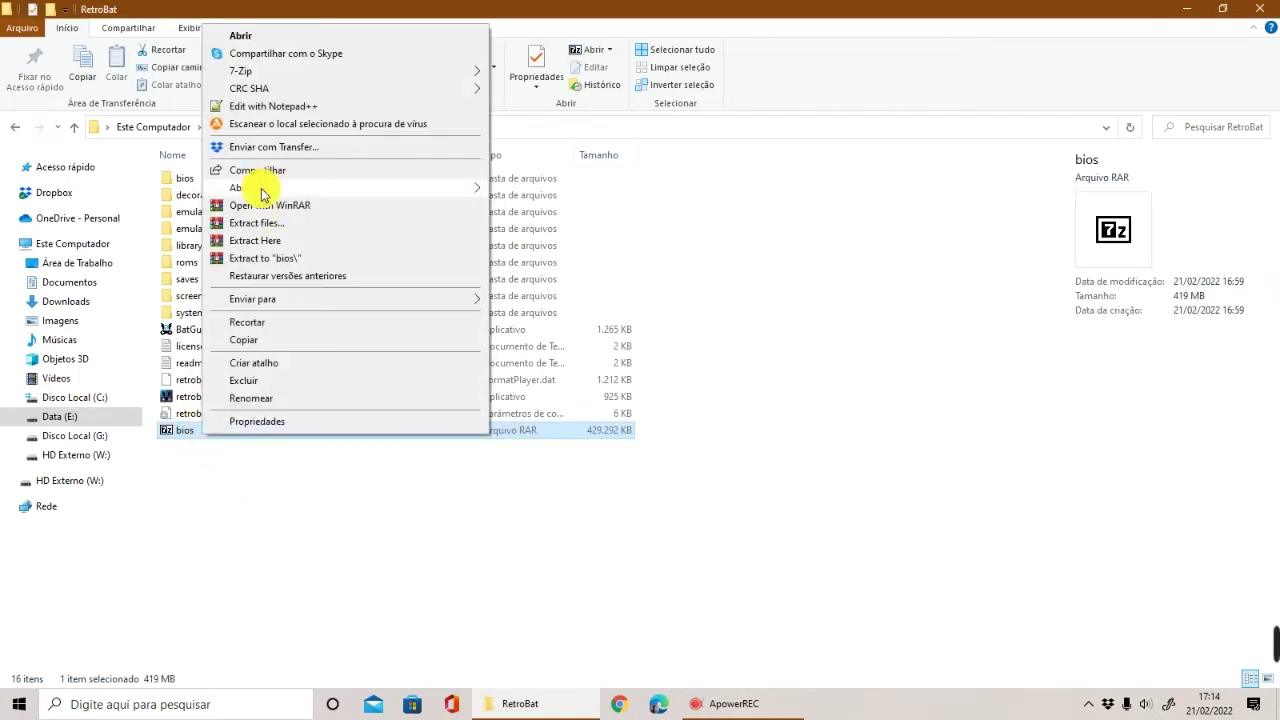
mouse_move(263, 193)
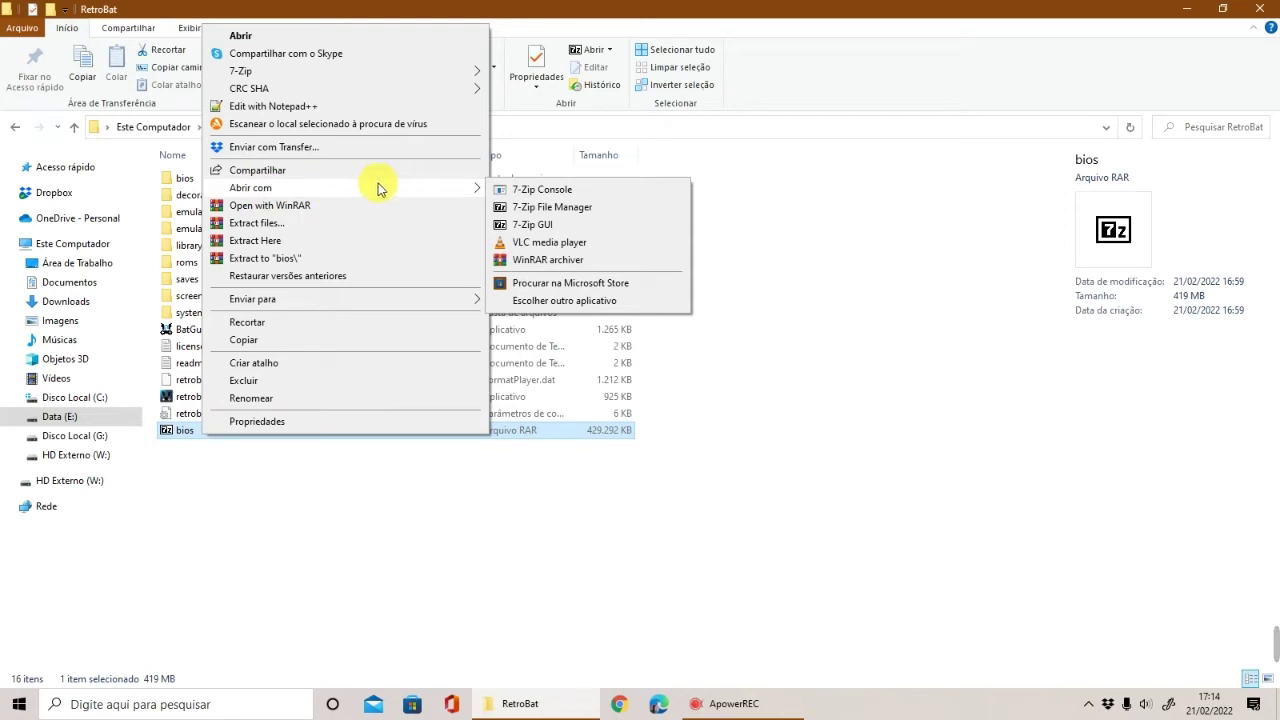
mouse_move(260, 74)
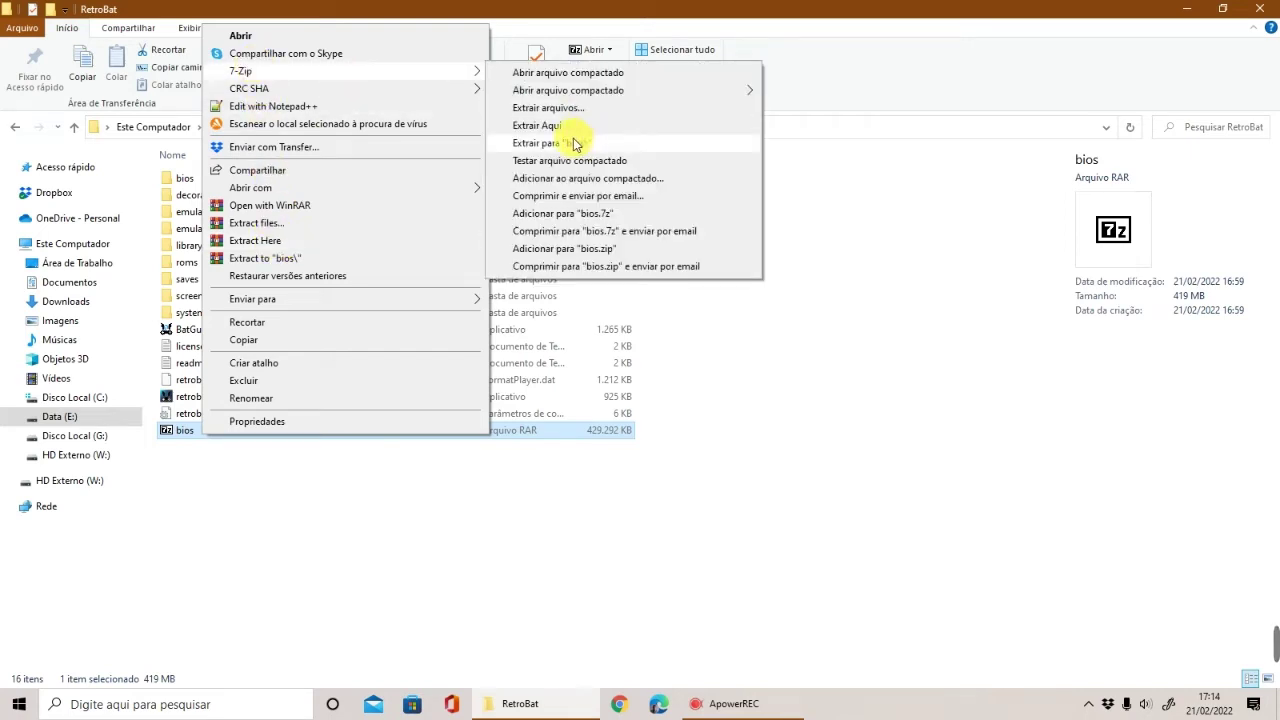
left_click(547, 128)
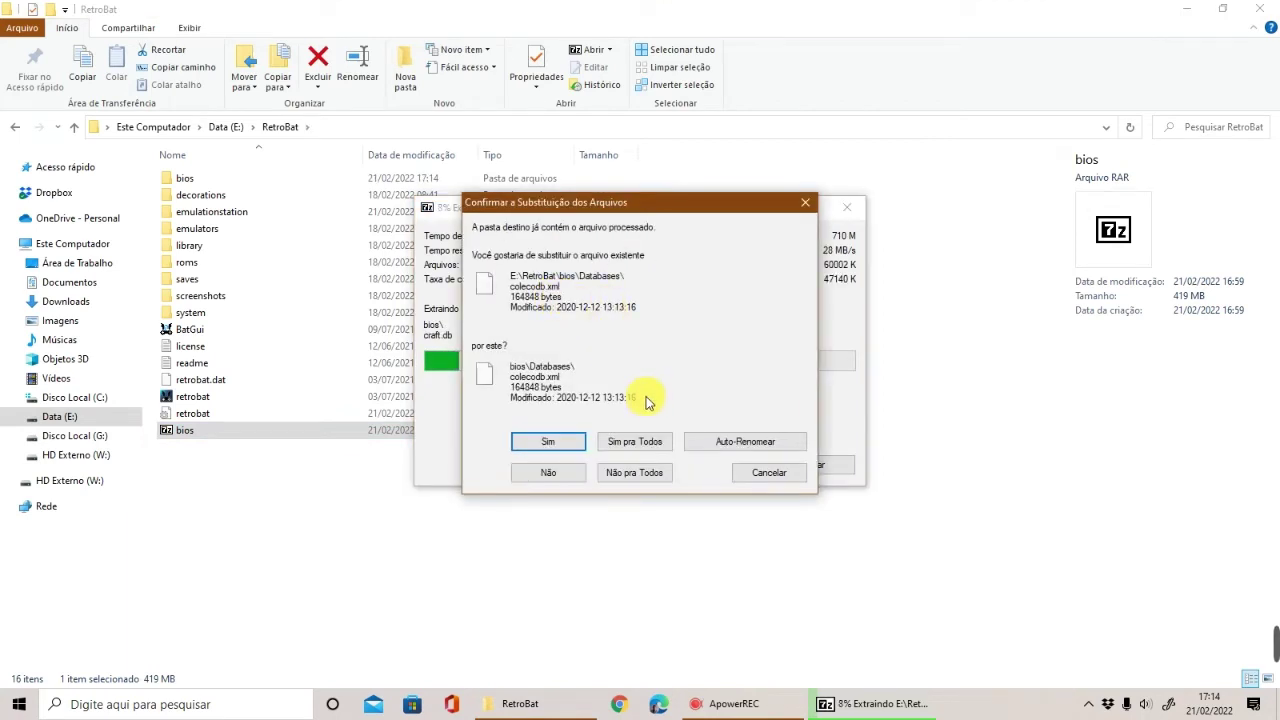
left_click(637, 442)
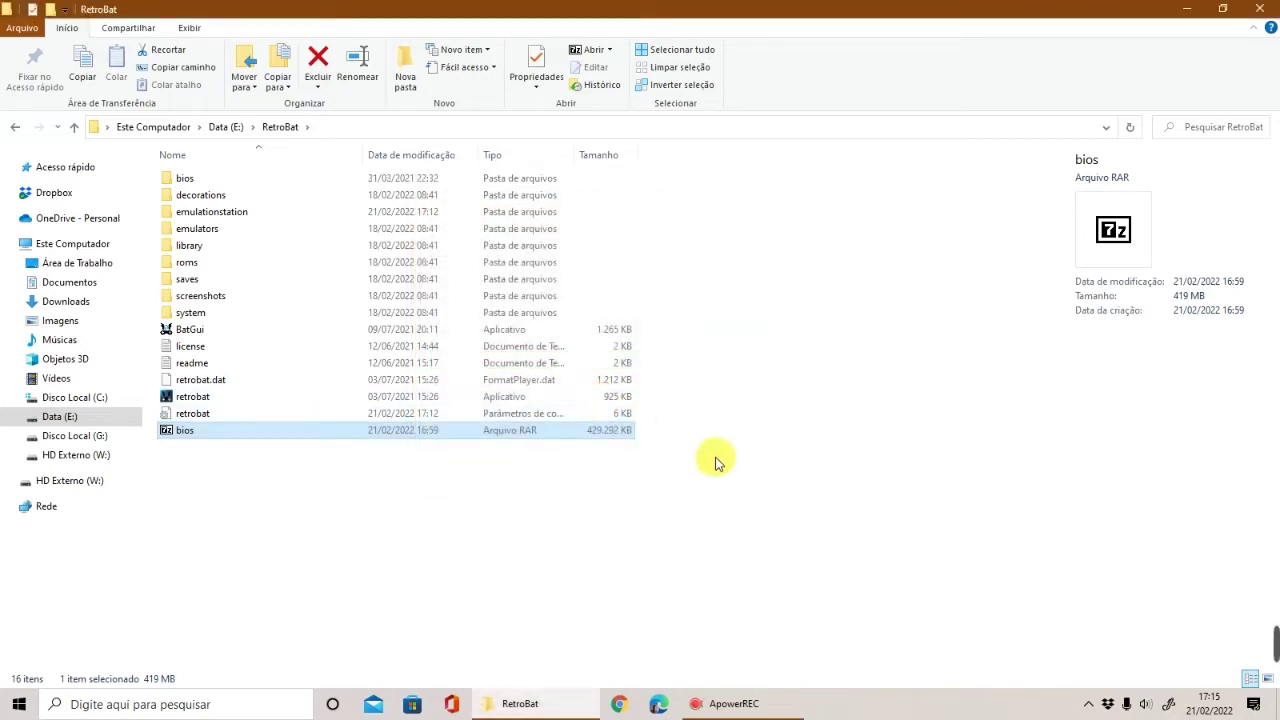
Check the extracted contents of the bios folder and return to the RetroBat folder.
double_click(193, 180)
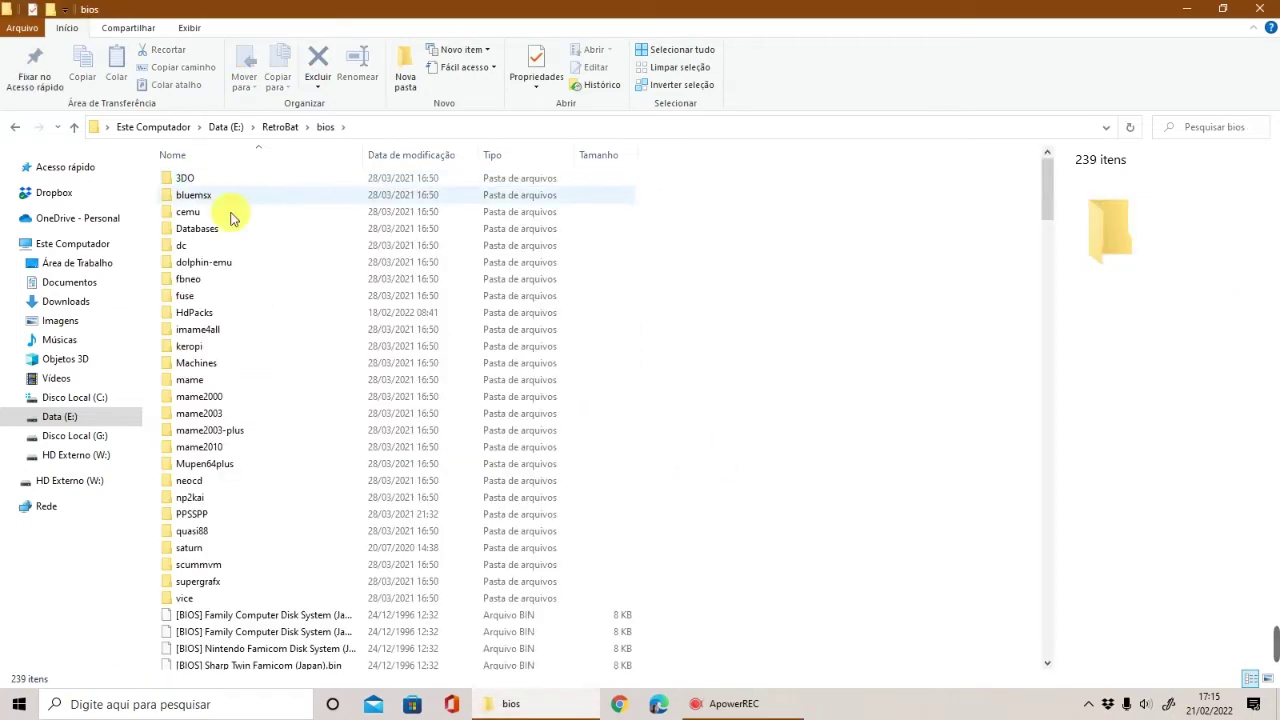
scroll(240, 230, "down", 20)
scroll(251, 251, "down", 10)
scroll(251, 257, "up", 20)
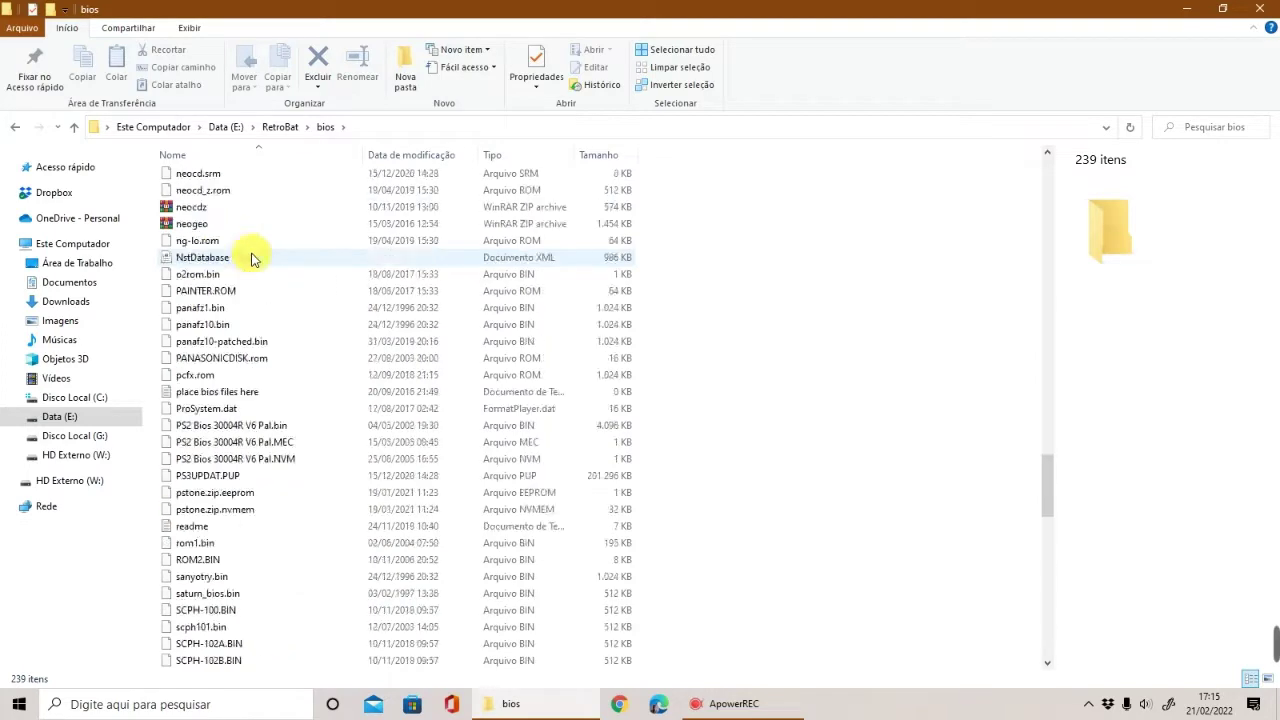
left_click(279, 130)
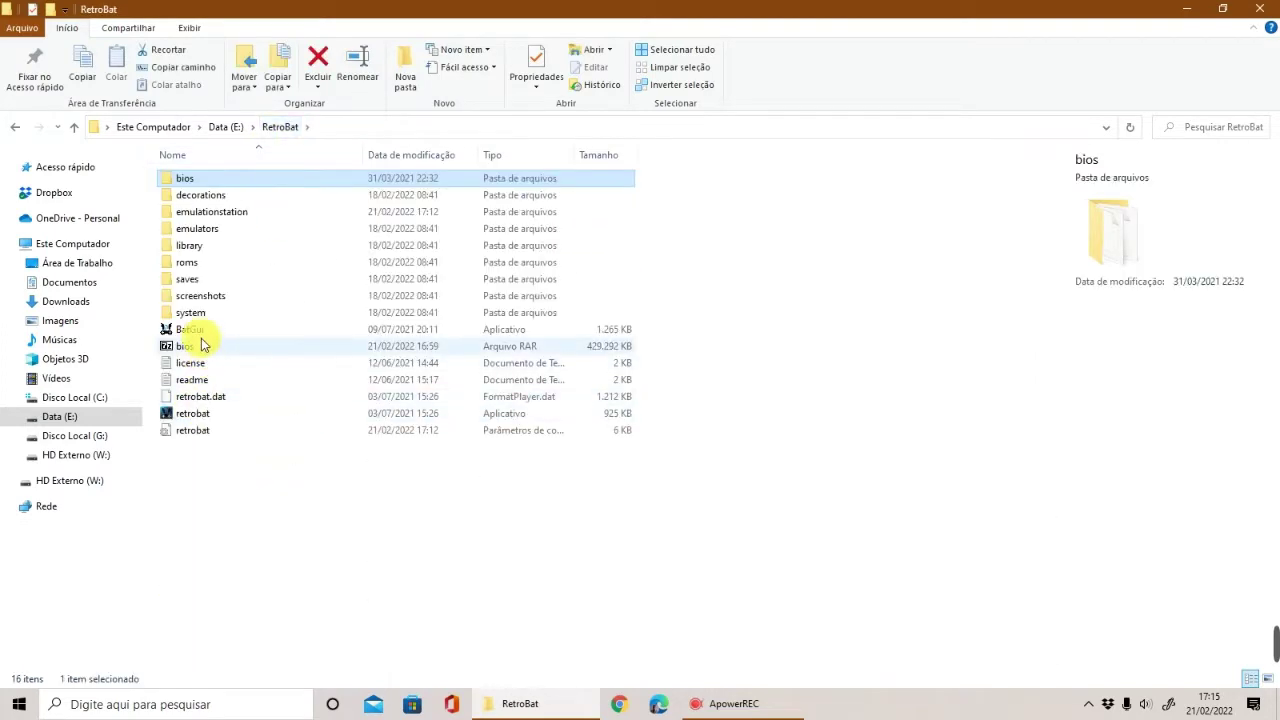
Try to move the bios RAR archive into the bios folder.
left_click(192, 349)
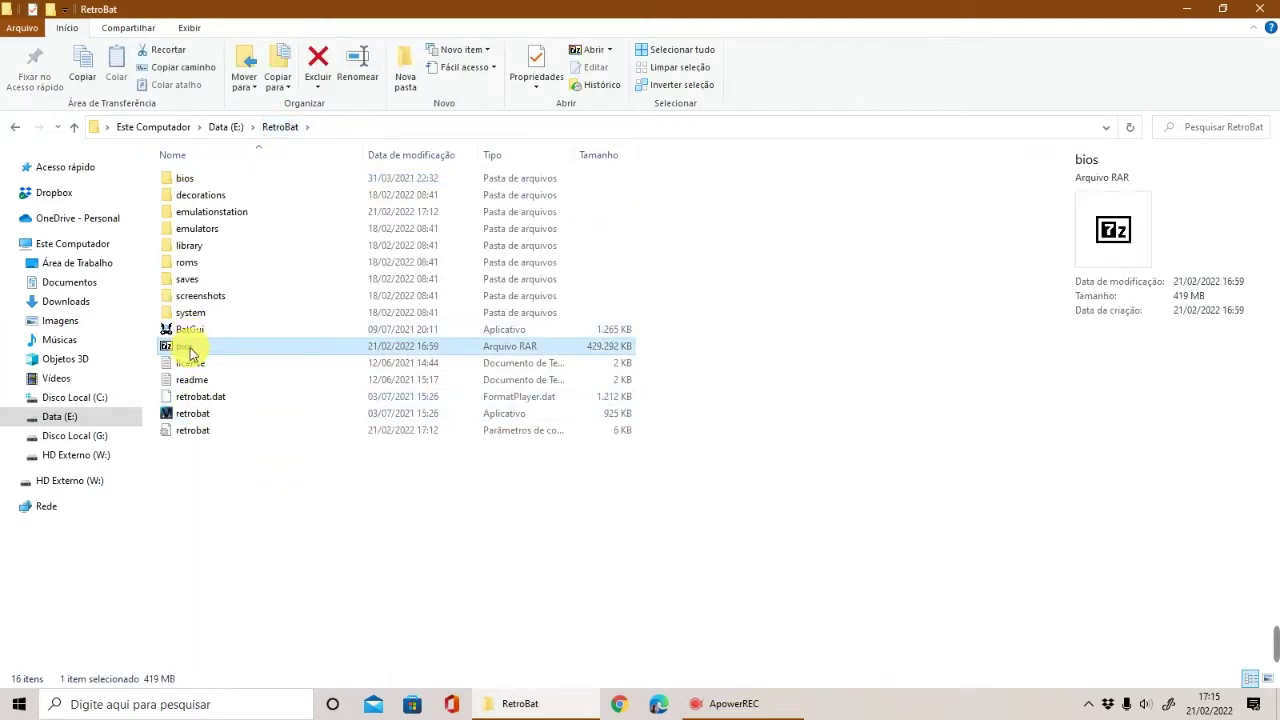
left_click_drag(202, 345, 238, 182)
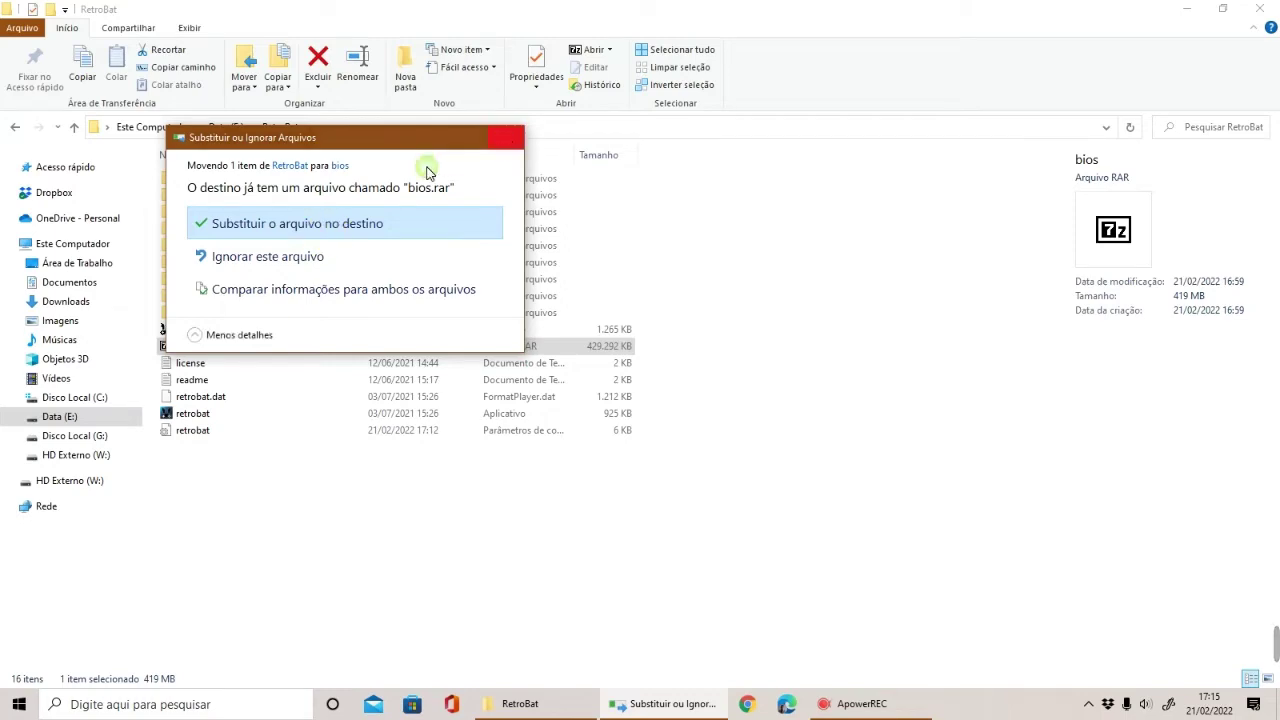
left_click(300, 223)
Inspect the BIOS RAR file already inside the bios folder and look through the surrounding files.
double_click(186, 178)
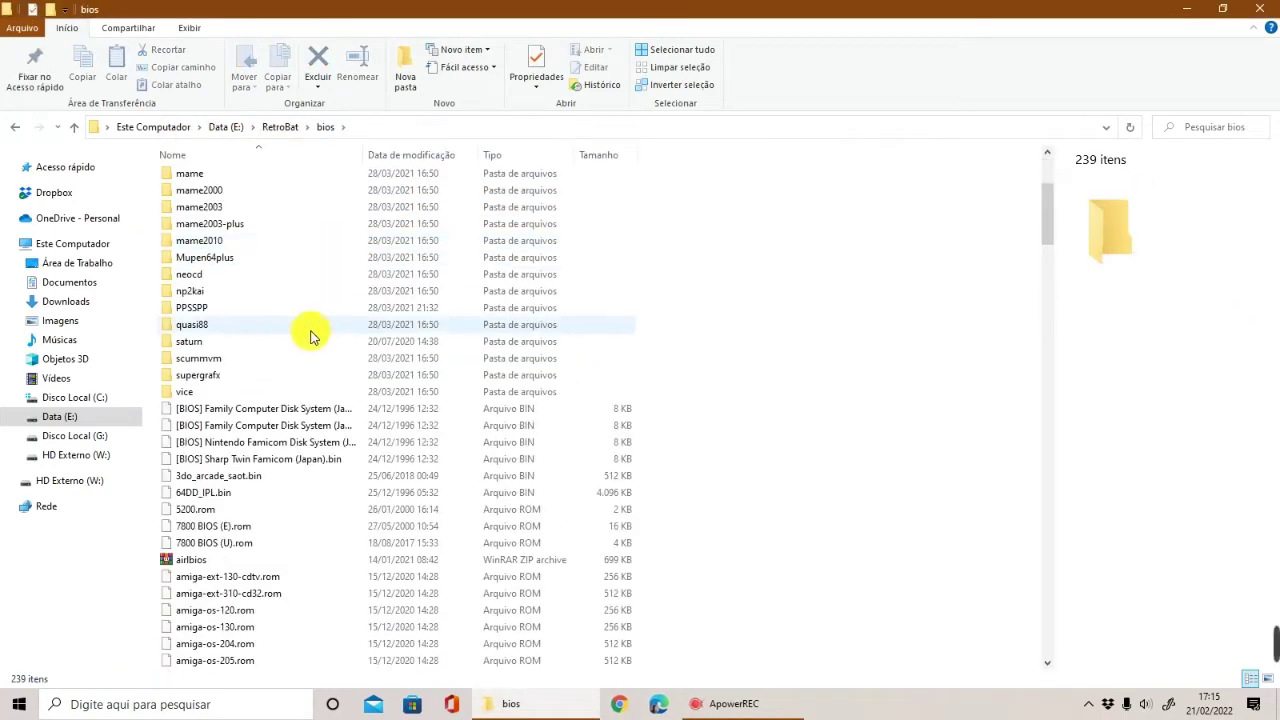
scroll(310, 337, "down", 9)
left_click(205, 457)
left_click(206, 442)
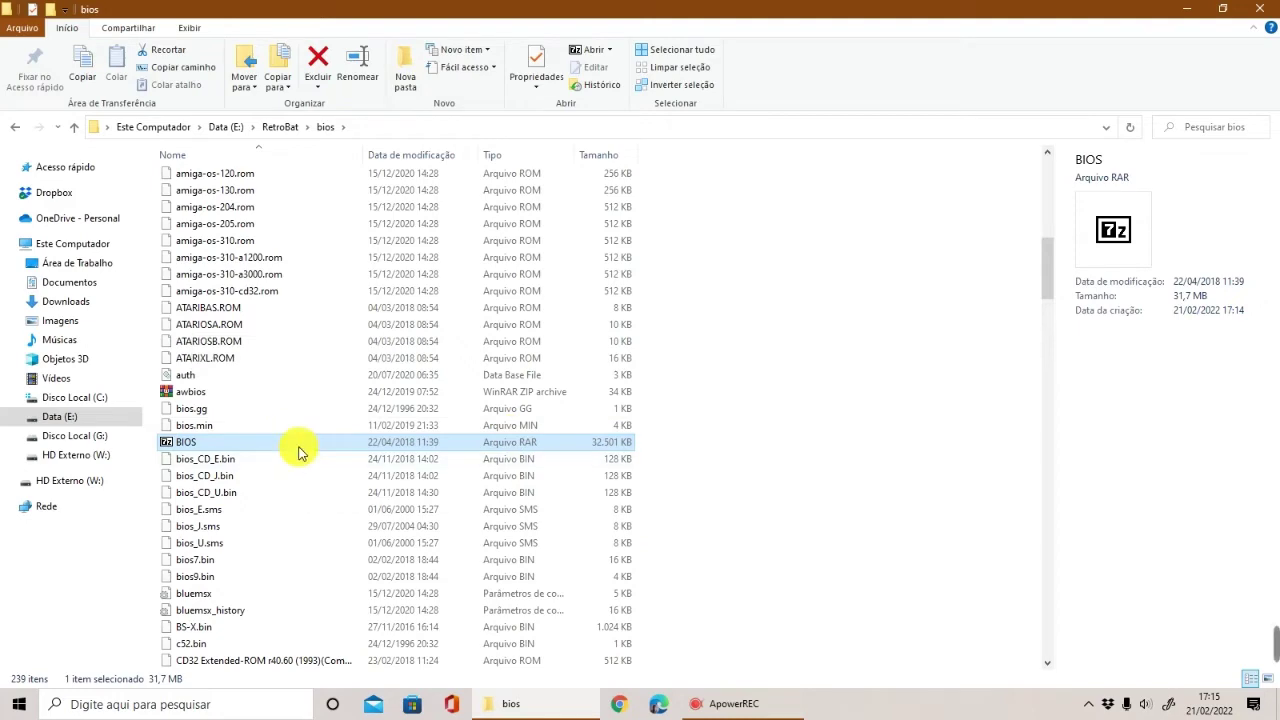
scroll(300, 449, "up", 16)
scroll(336, 360, "down", 10)
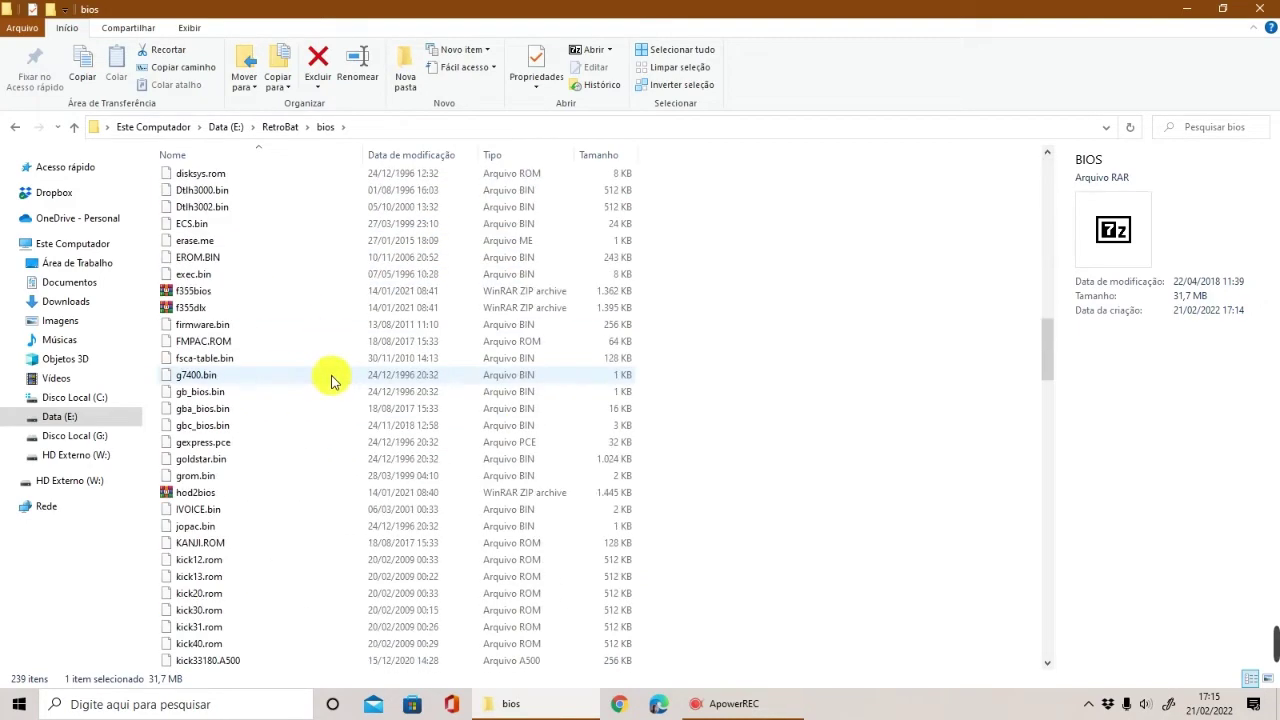
scroll(329, 366, "up", 10)
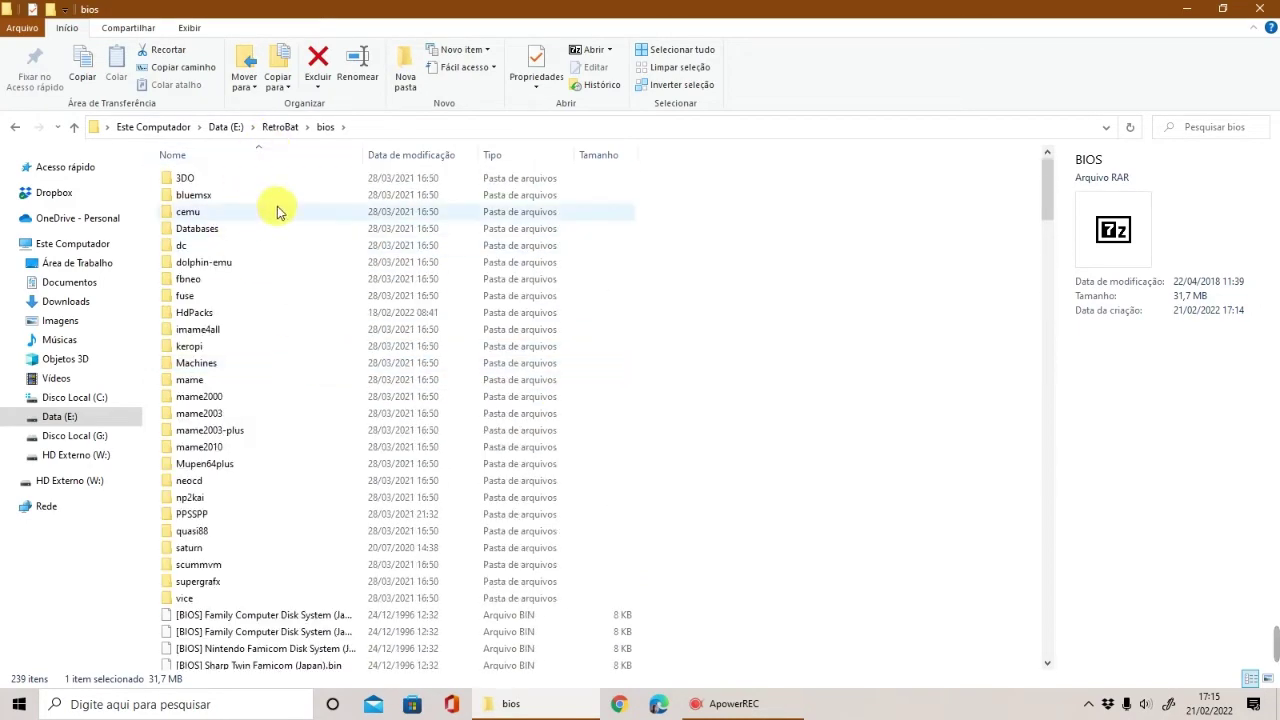
Return to the RetroBat folder on E: and review the 7-Zip extraction options for the bios archive.
left_click(280, 127)
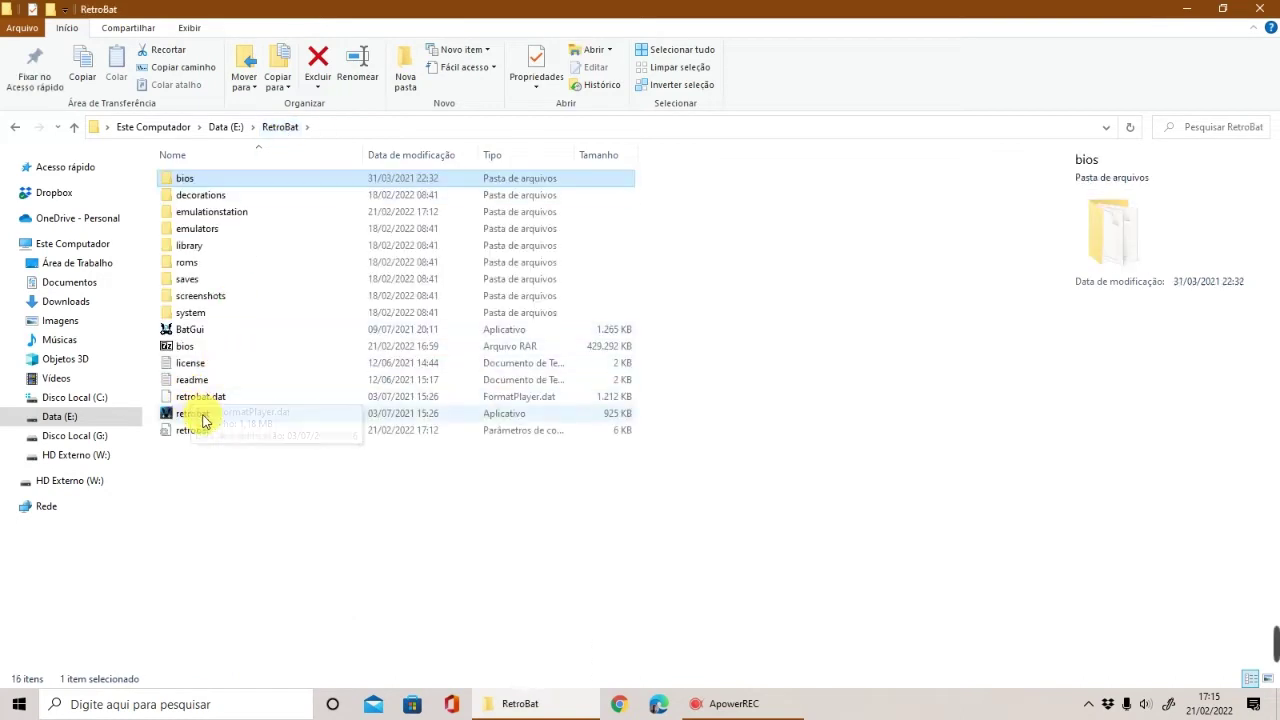
left_click(176, 346)
left_click(200, 518)
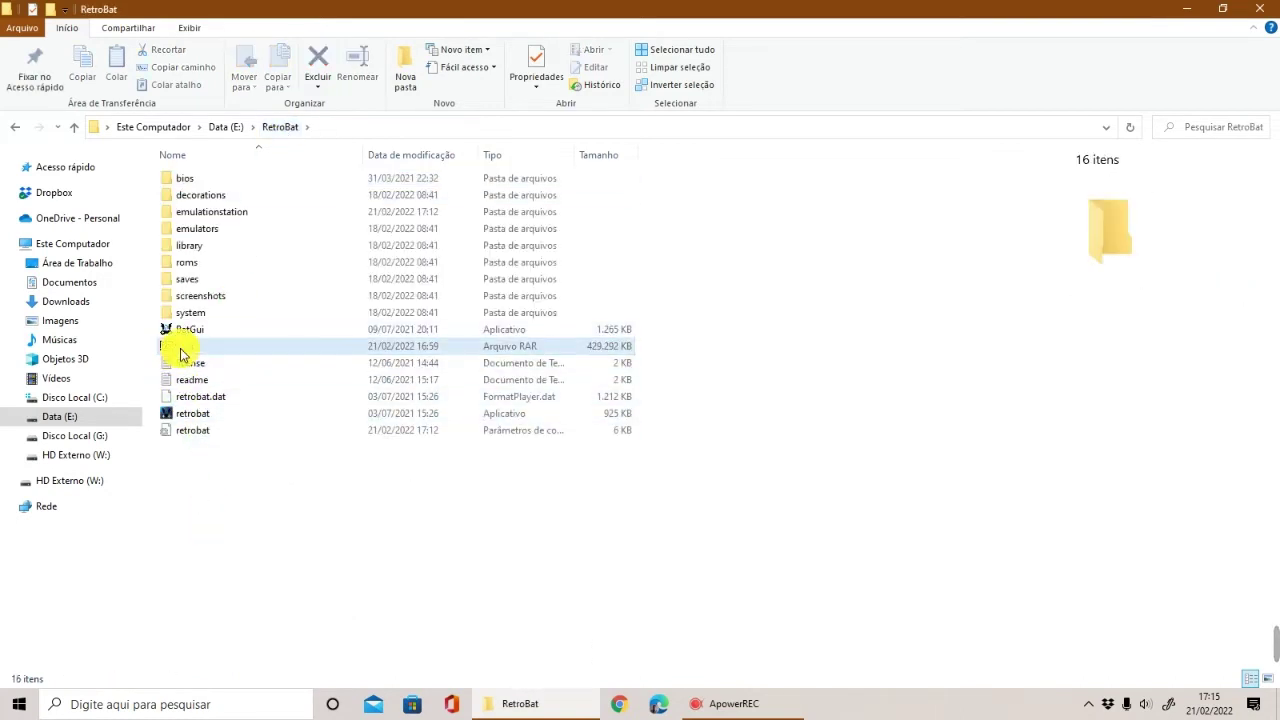
left_click(193, 350)
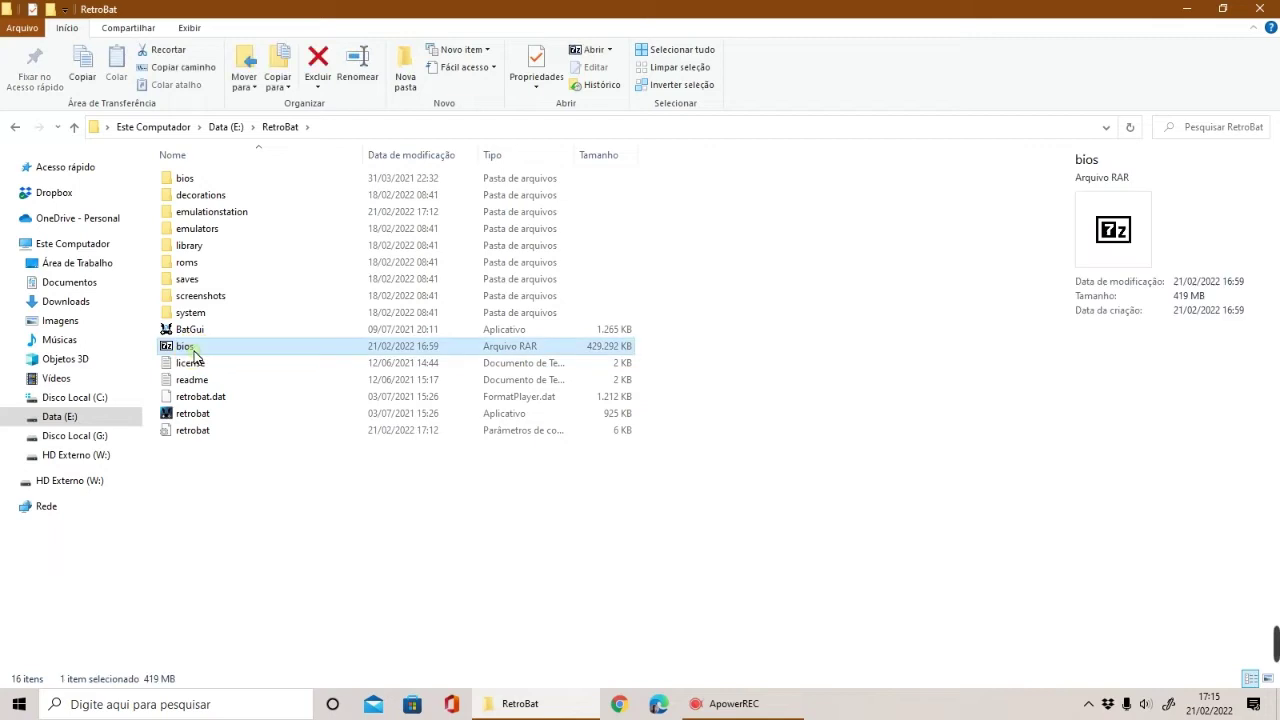
left_click_drag(198, 352, 244, 500)
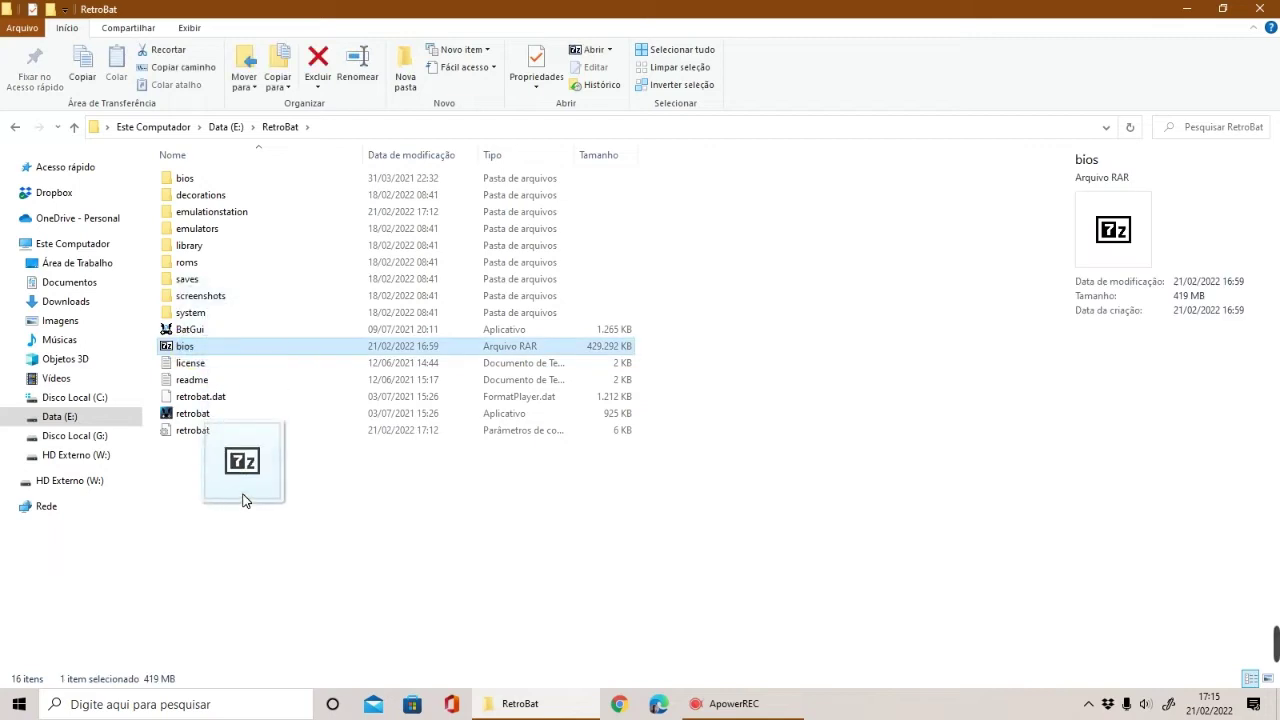
right_click(183, 350)
mouse_move(229, 324)
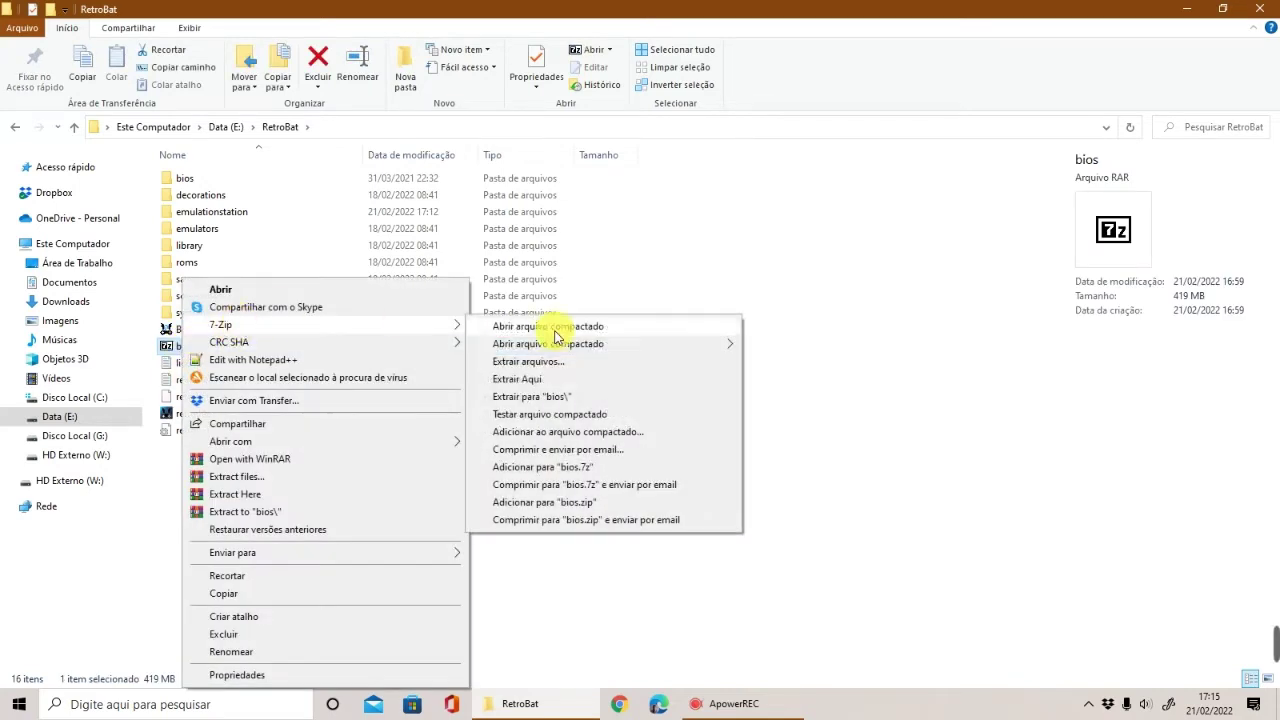
left_click(229, 178)
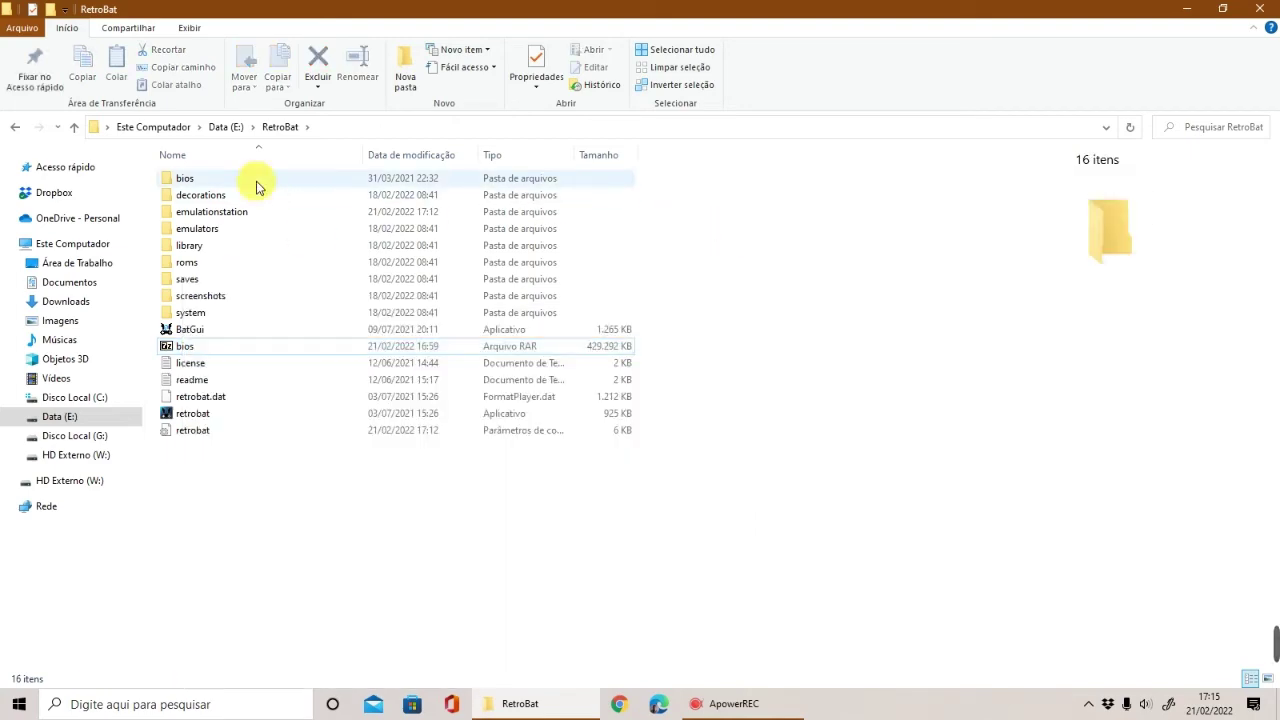
Look through the bios folder's extracted files and go back to the RetroBat folder.
double_click(229, 178)
scroll(290, 290, "down", 20)
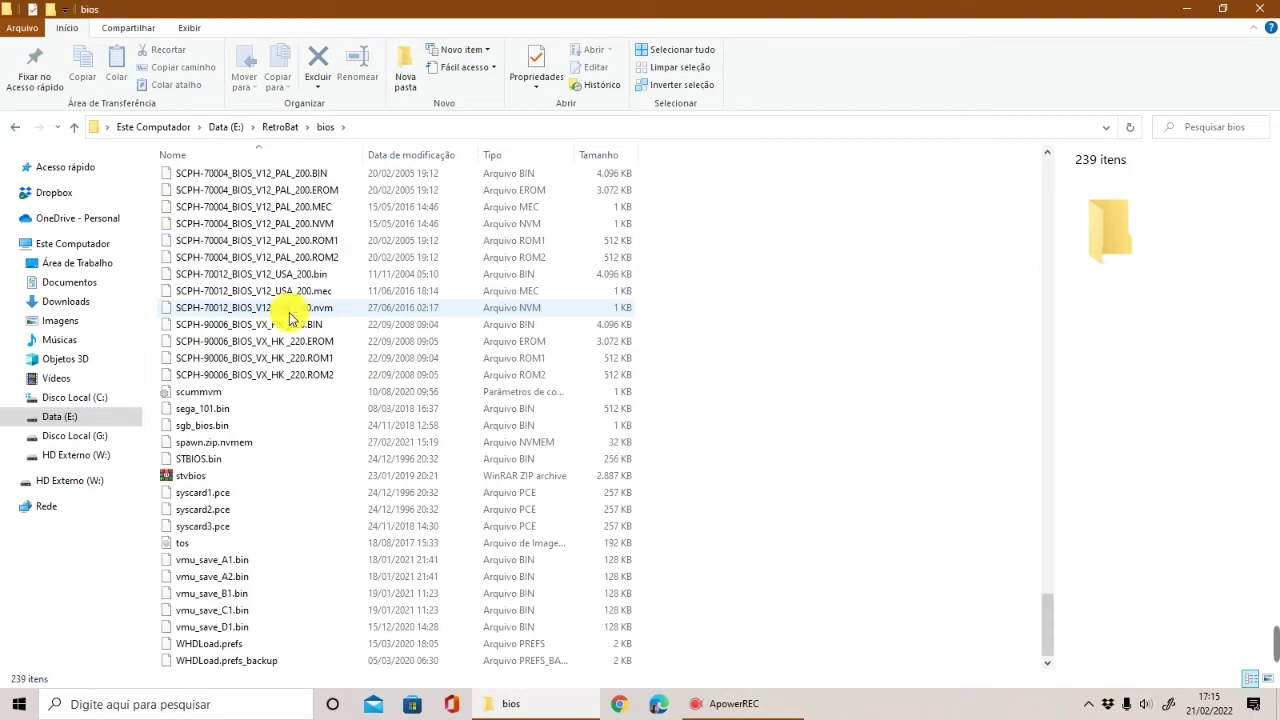
left_click(281, 128)
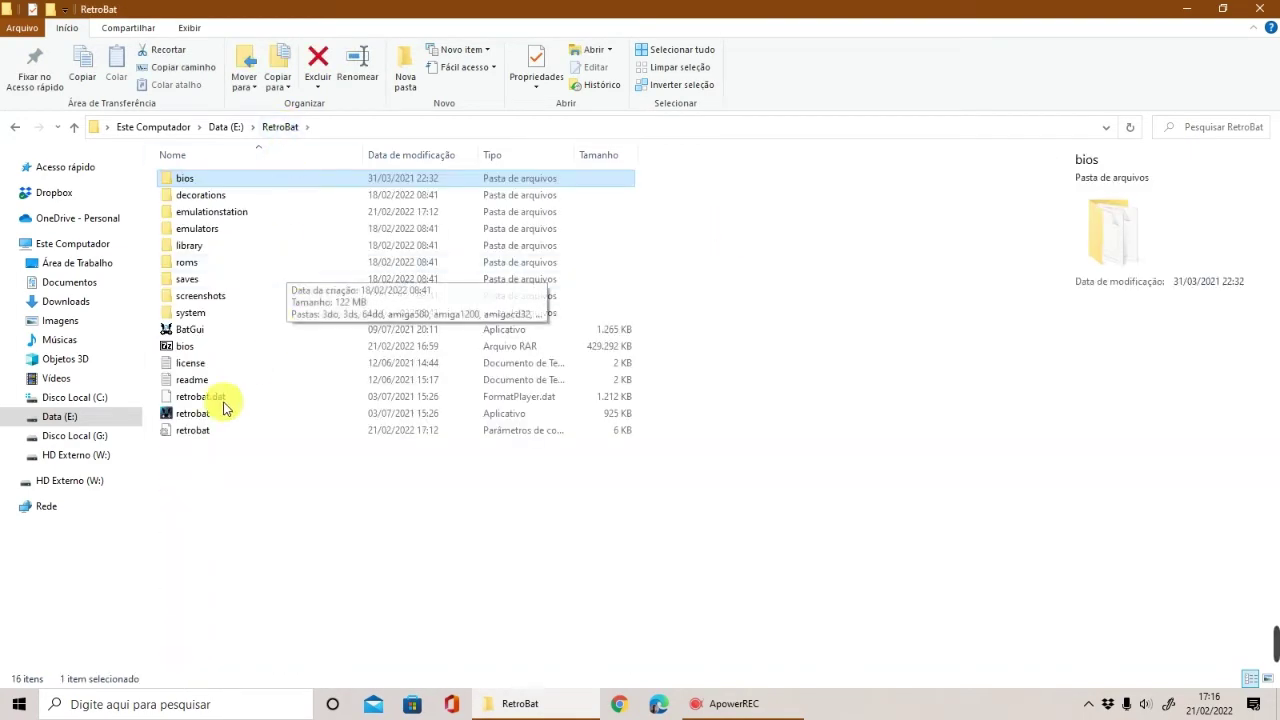
Open the psx folder inside the RetroBat roms folder on the external drive W:.
left_click(187, 264)
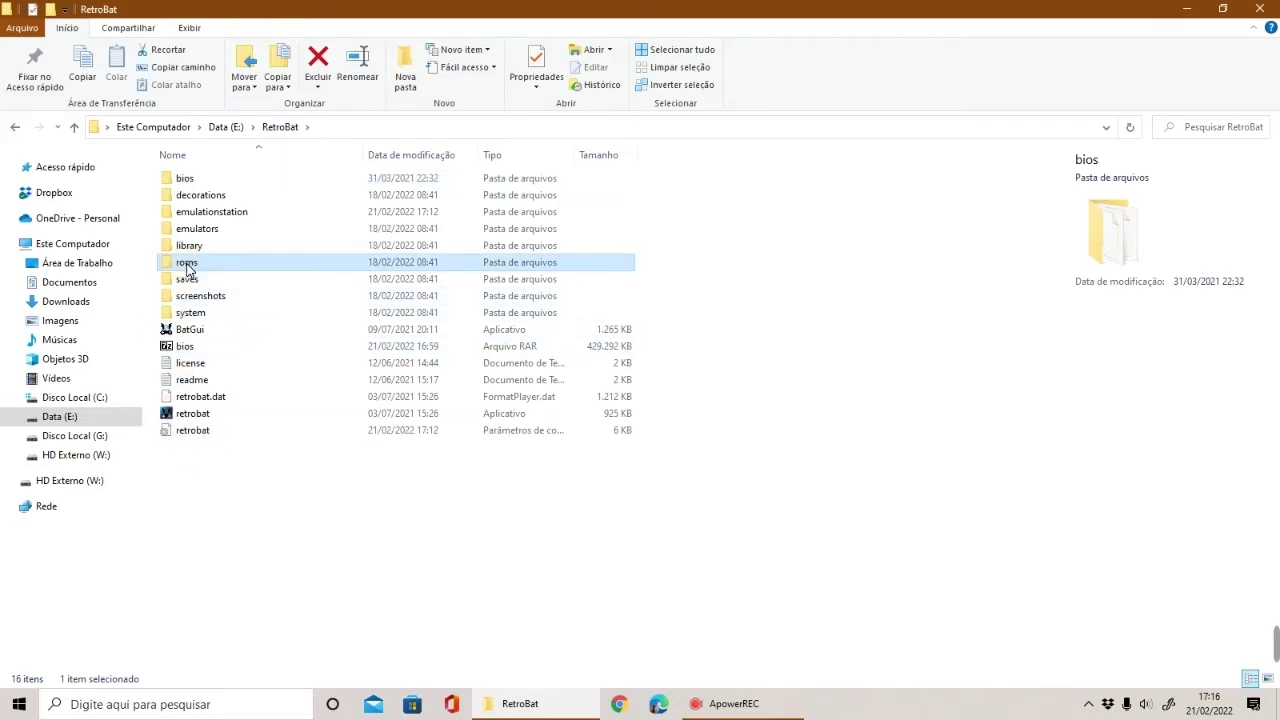
left_click(95, 463)
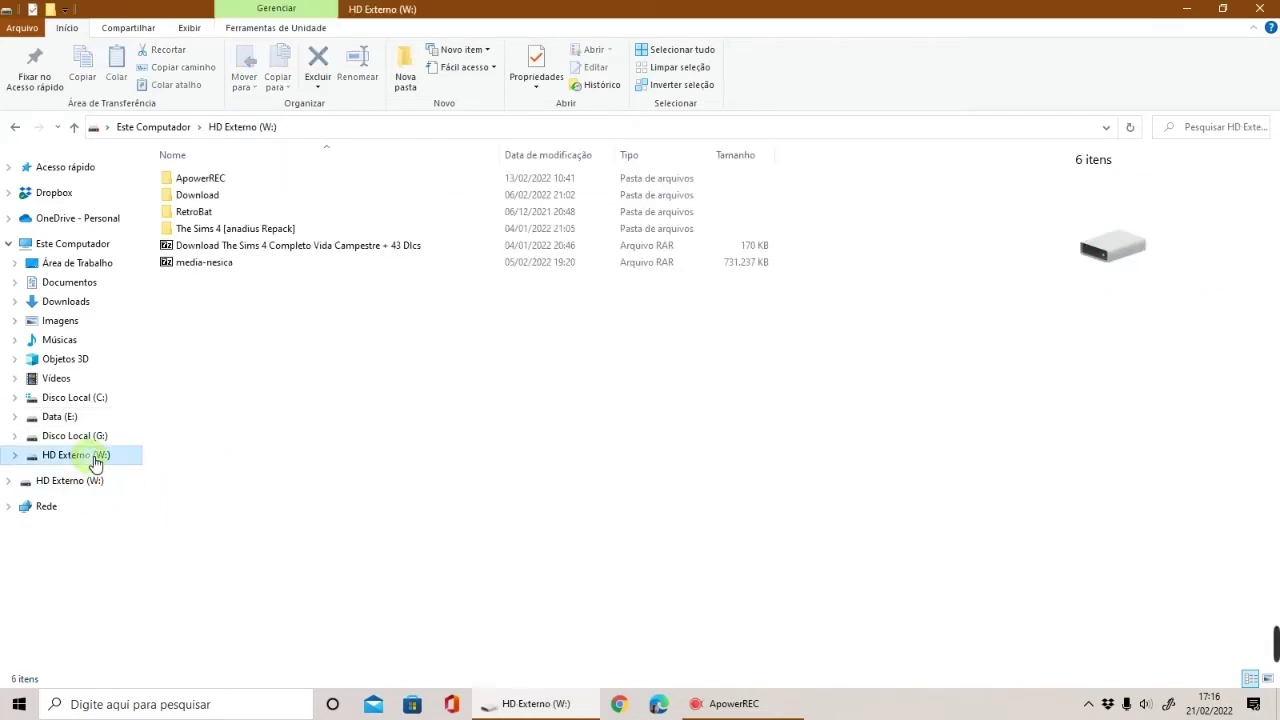
left_click(193, 216)
double_click(193, 216)
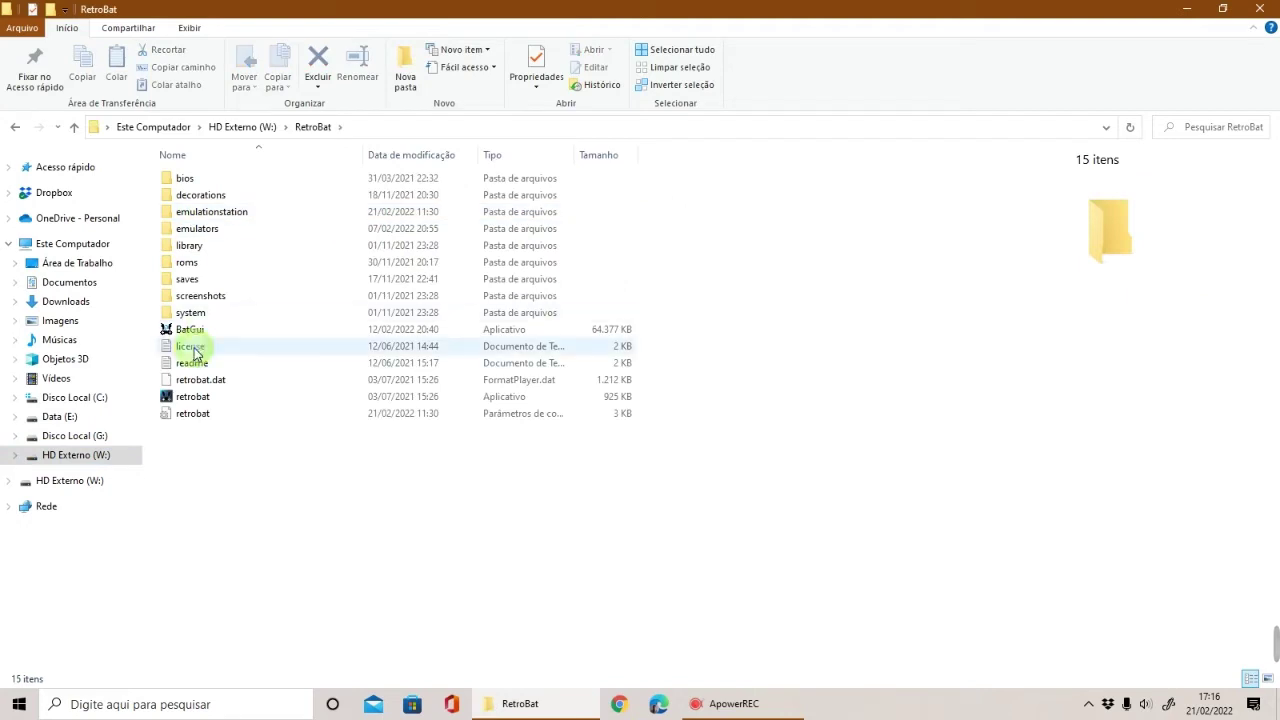
double_click(187, 262)
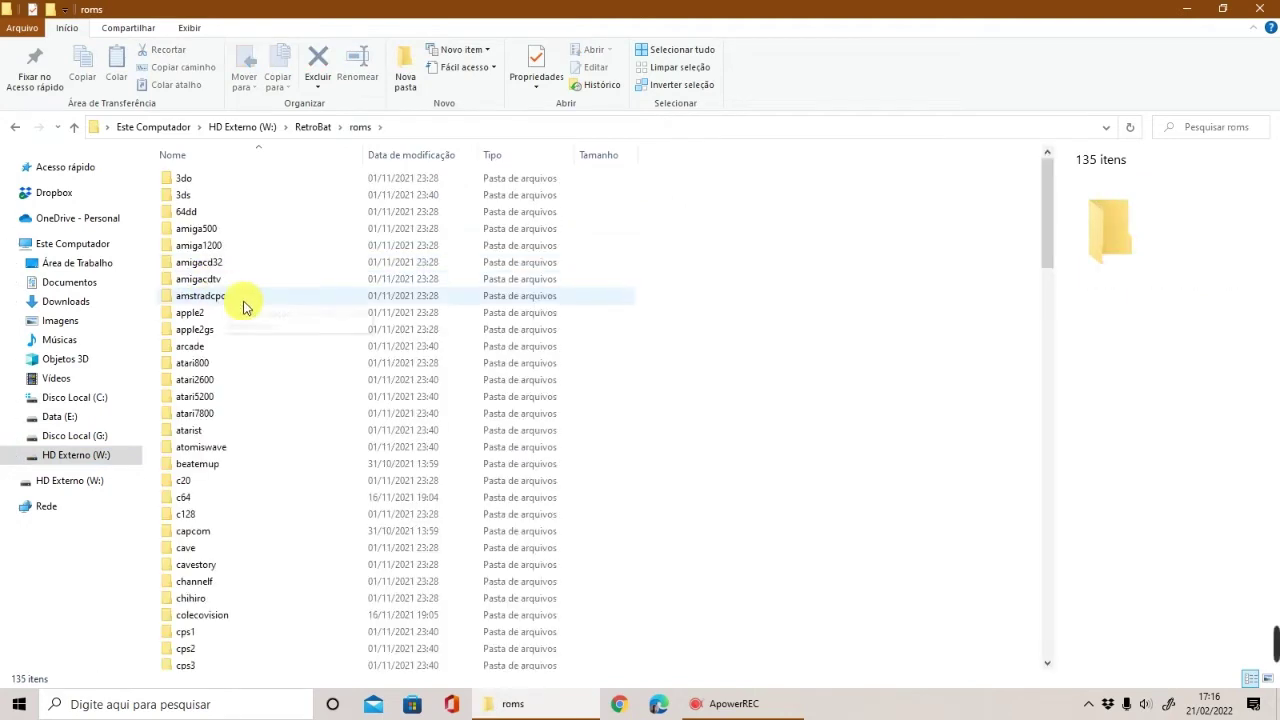
scroll(240, 302, "down", 5)
scroll(243, 307, "down", 15)
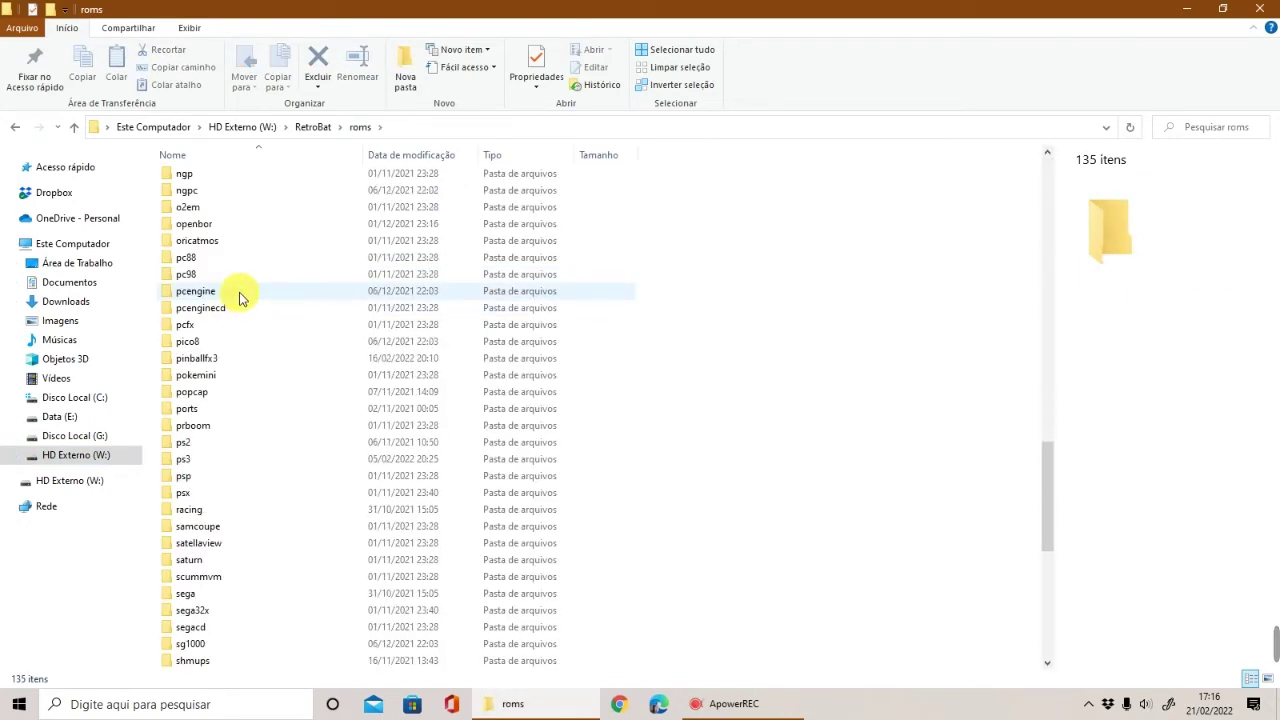
double_click(185, 492)
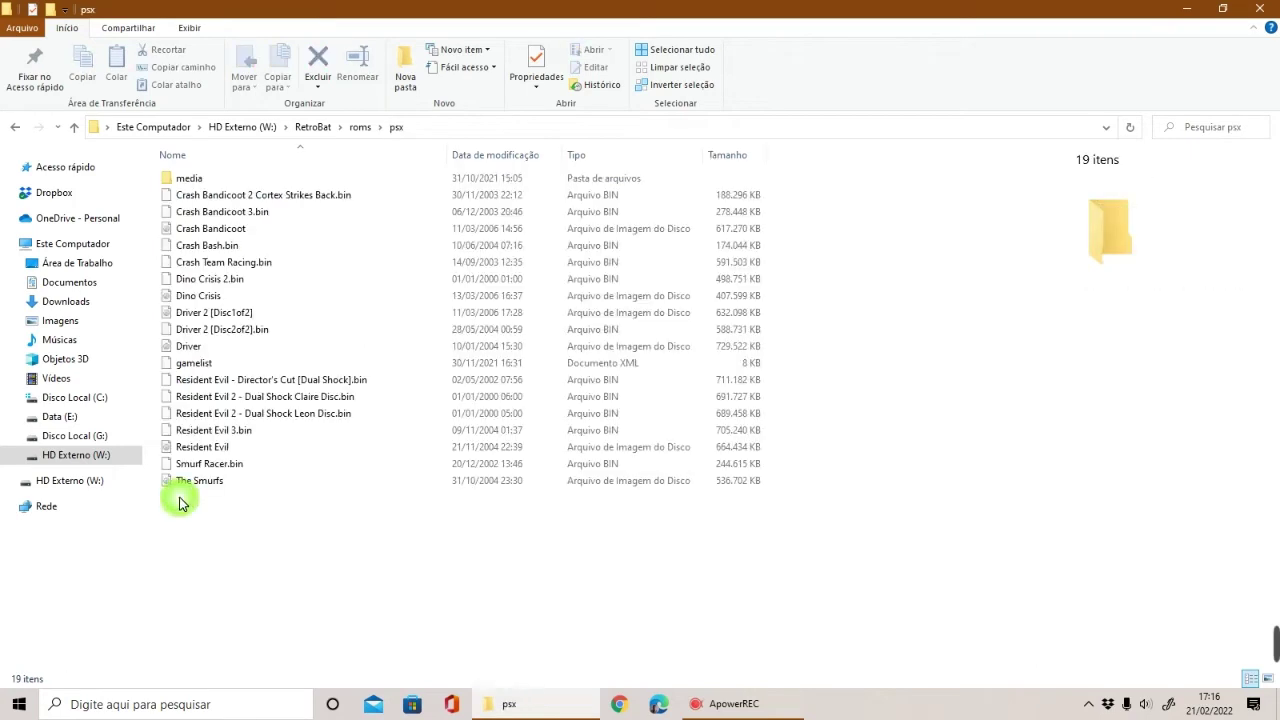
Compare the file types of the PlayStation games, checking Crash Bandicoot against Crash Bash.bin.
left_click(212, 228)
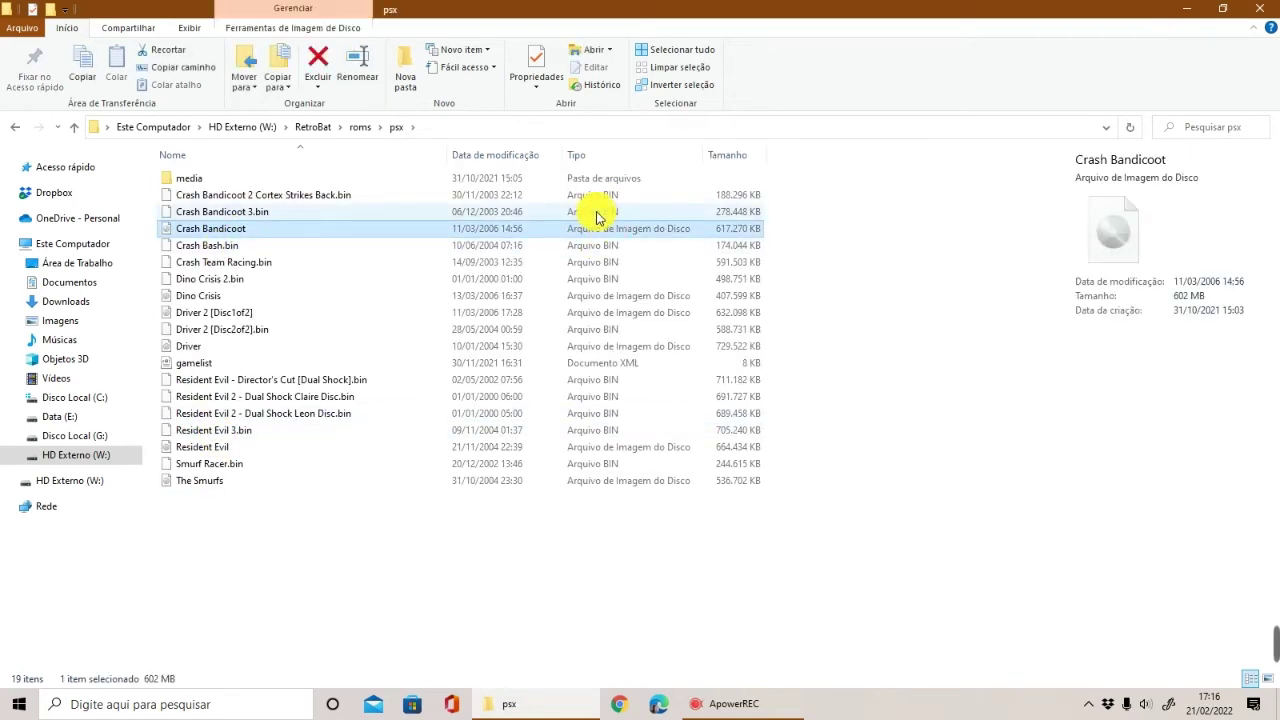
left_click(262, 262)
left_click(256, 233)
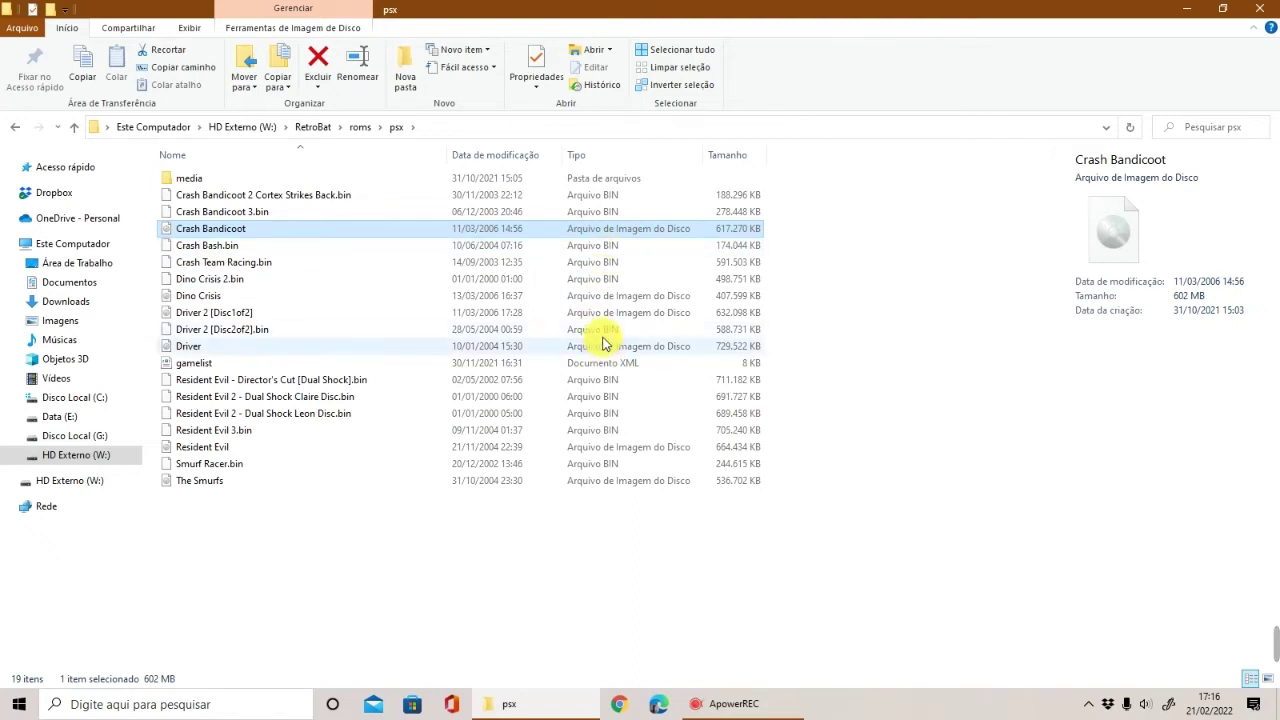
left_click(218, 246)
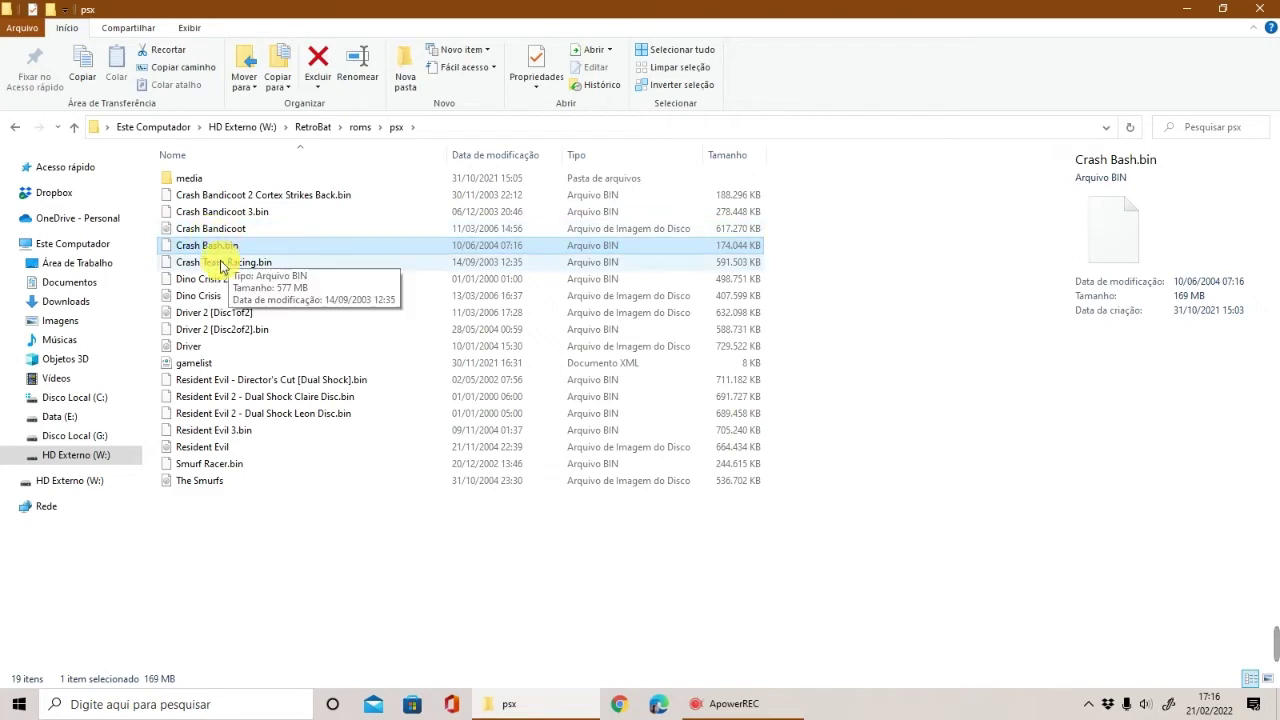
Copy the Crash Bandicoot 3.bin file and the Crash Bandicoot disc image from the W: drive's psx folder.
left_click(210, 229)
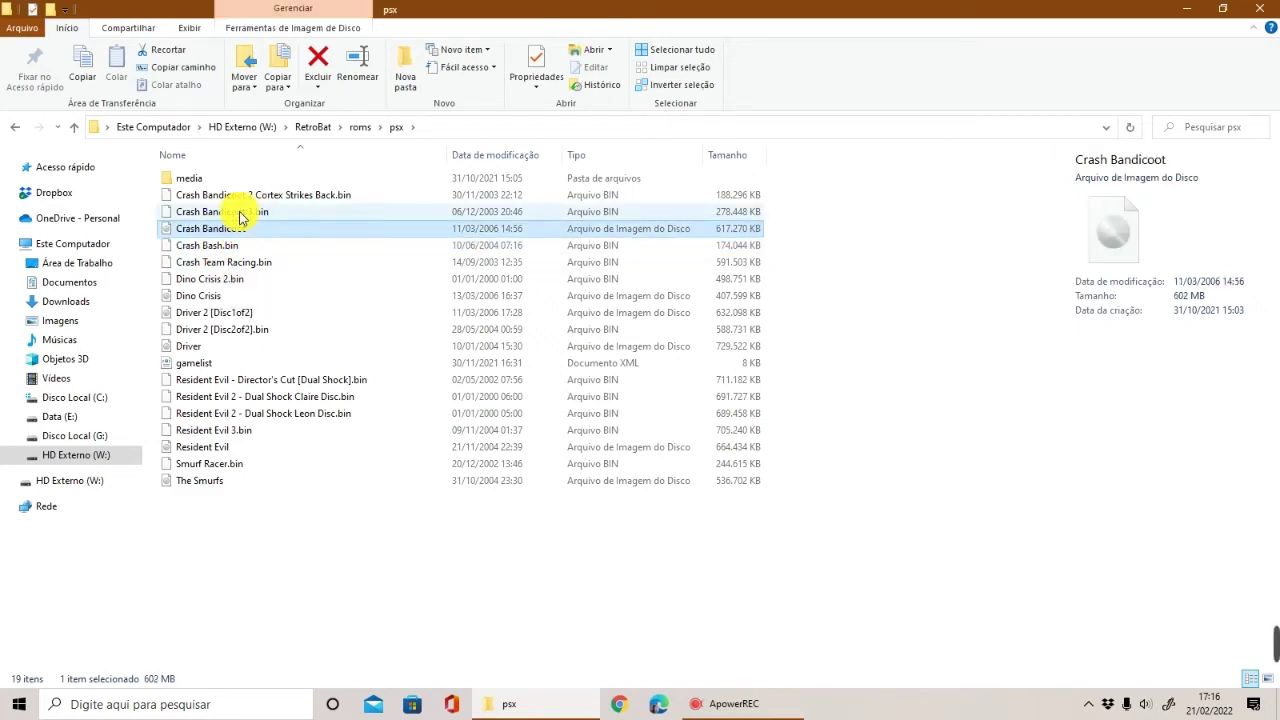
left_click(240, 213, "ctrl")
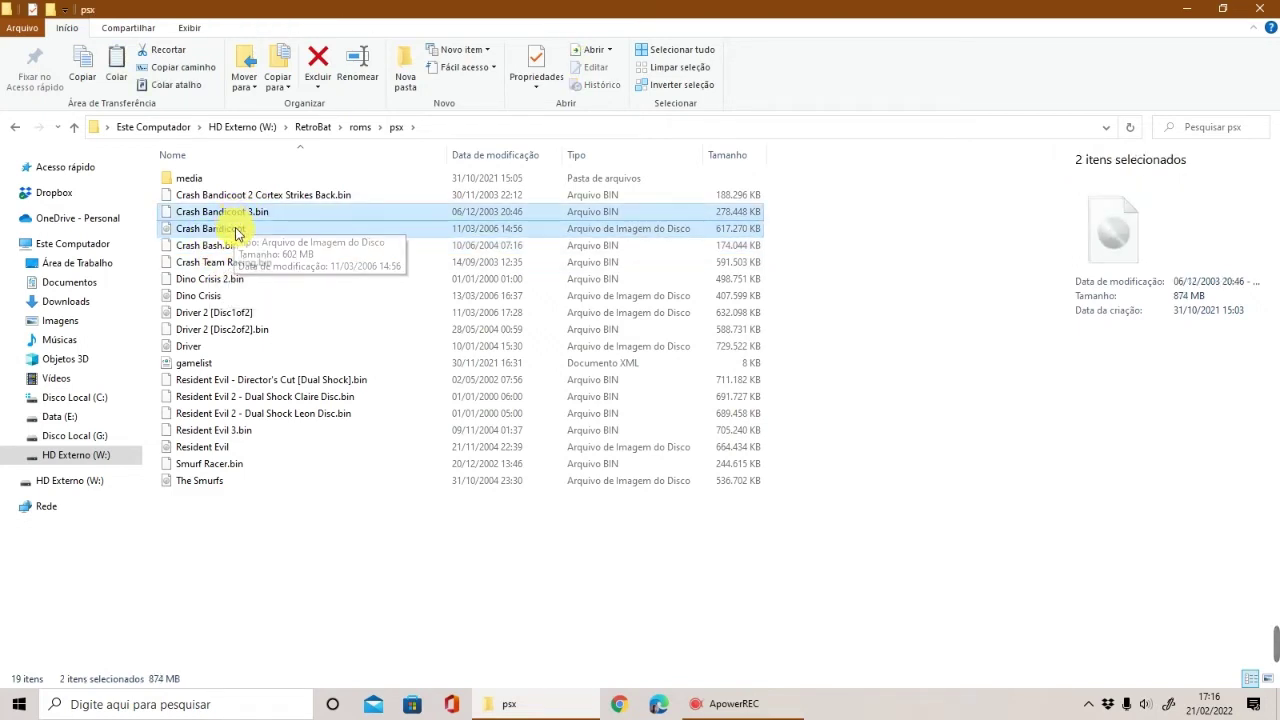
left_click(493, 212)
left_click(505, 232)
left_click(263, 214)
left_click(257, 229, "ctrl")
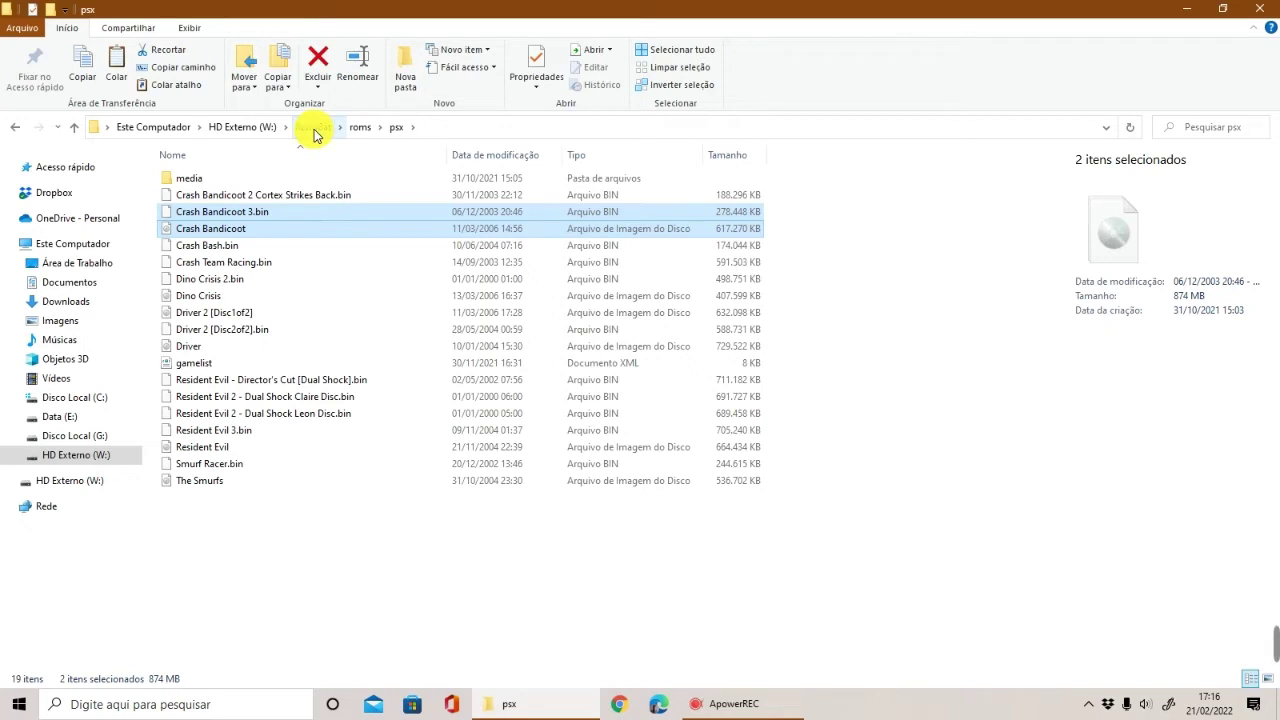
Paste the two copied Crash Bandicoot games into the RetroBat roms\psx folder on the E: drive.
left_click(70, 418)
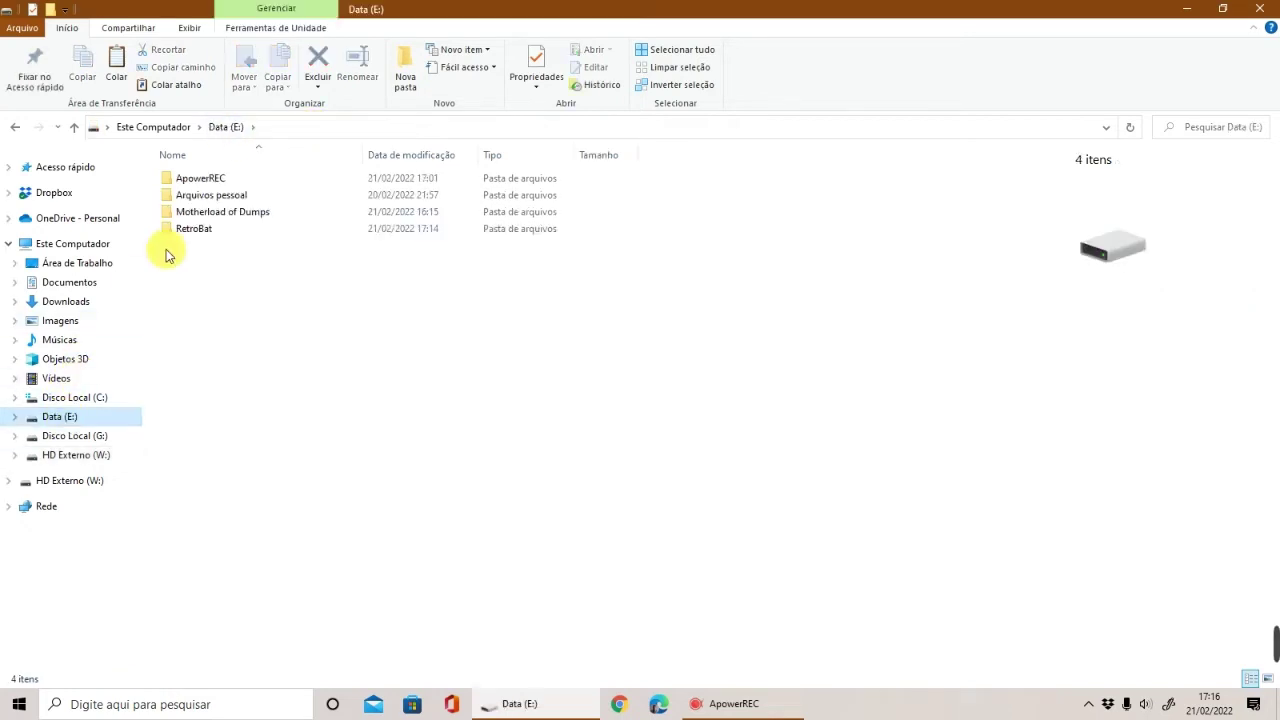
double_click(190, 225)
double_click(188, 262)
scroll(193, 268, "down", 20)
scroll(193, 265, "up", 8)
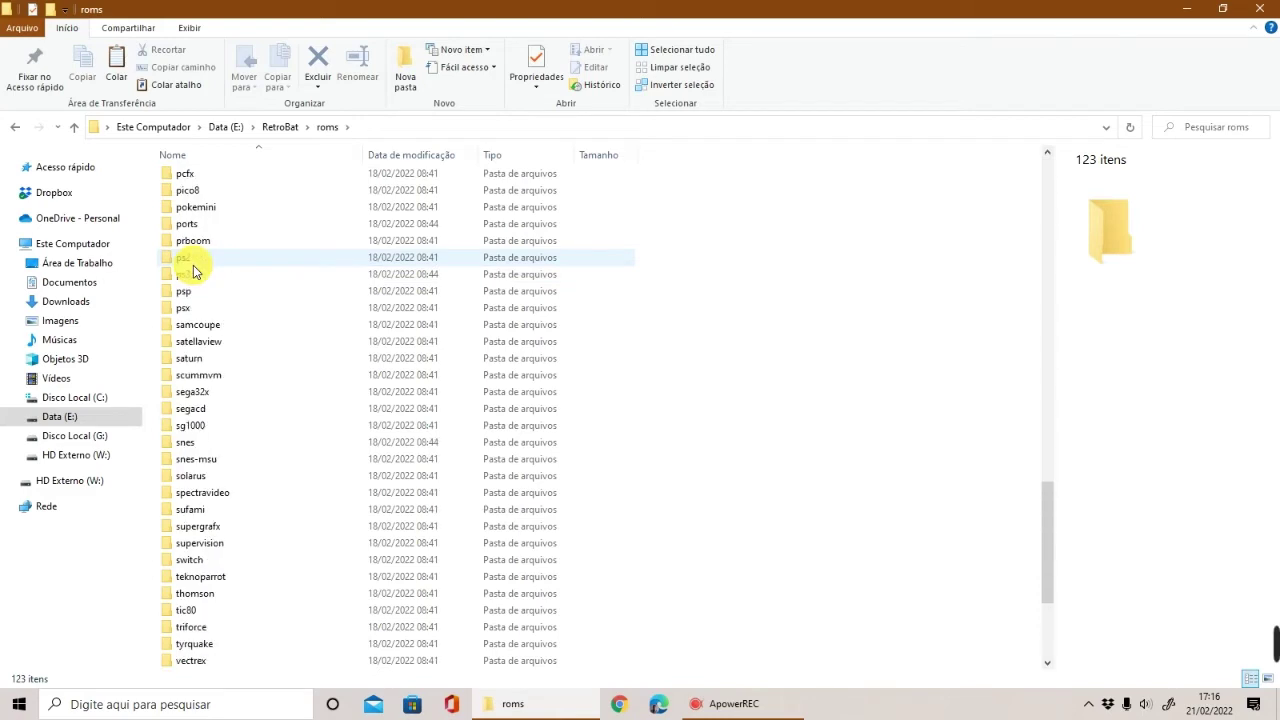
double_click(196, 317)
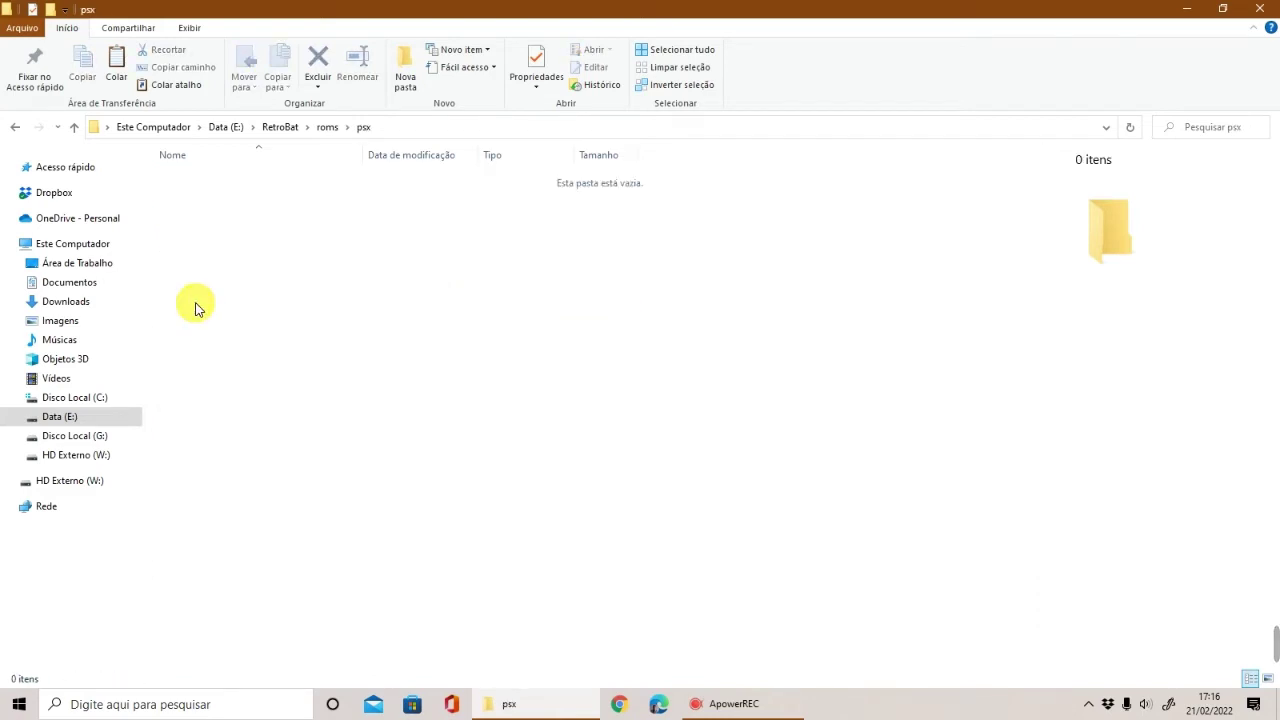
key("ctrl+v")
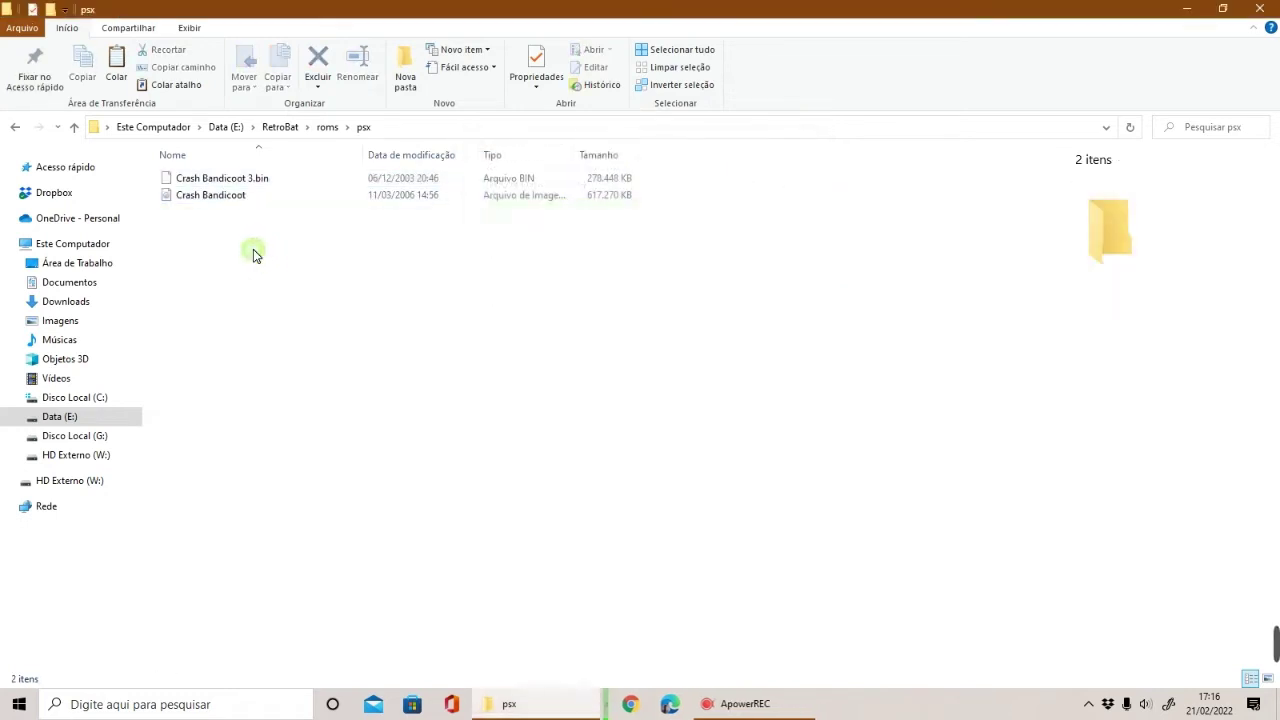
Check the file types of the Crash Bandicoot 3.bin and Crash Bandicoot copies in the E: drive's psx folder.
left_click(207, 180)
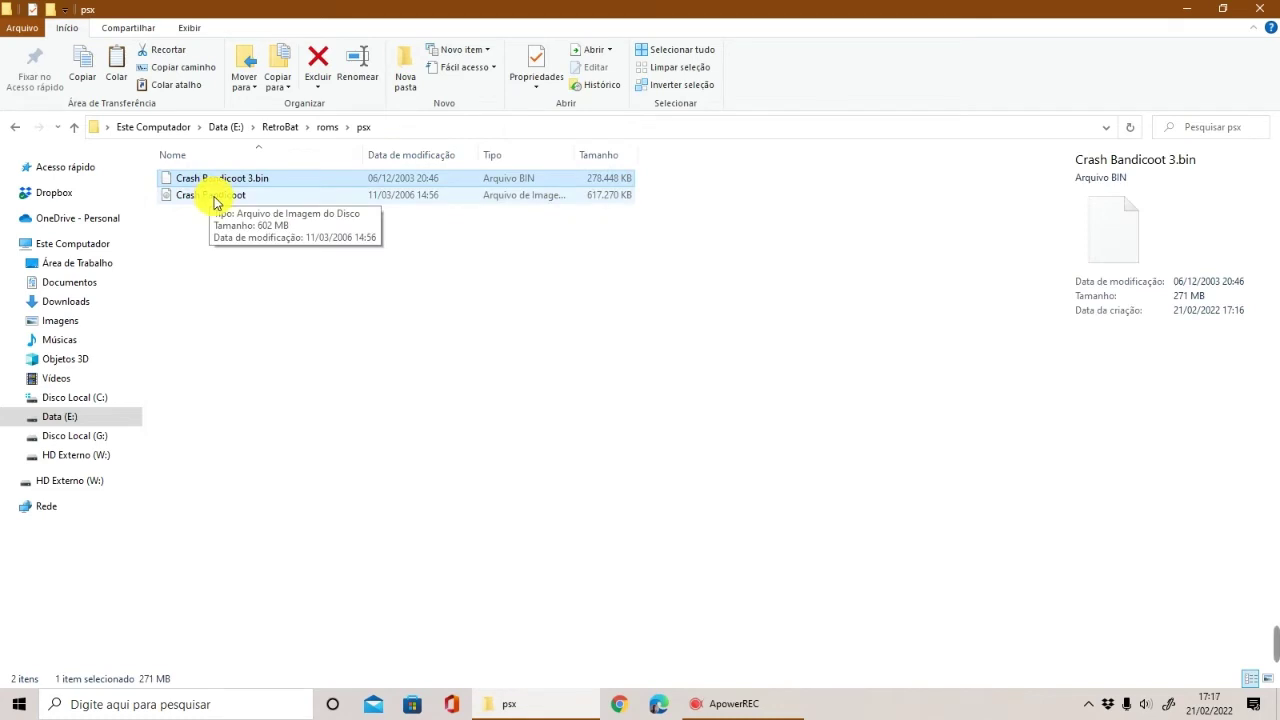
left_click(218, 196)
left_click(229, 178)
left_click(226, 199)
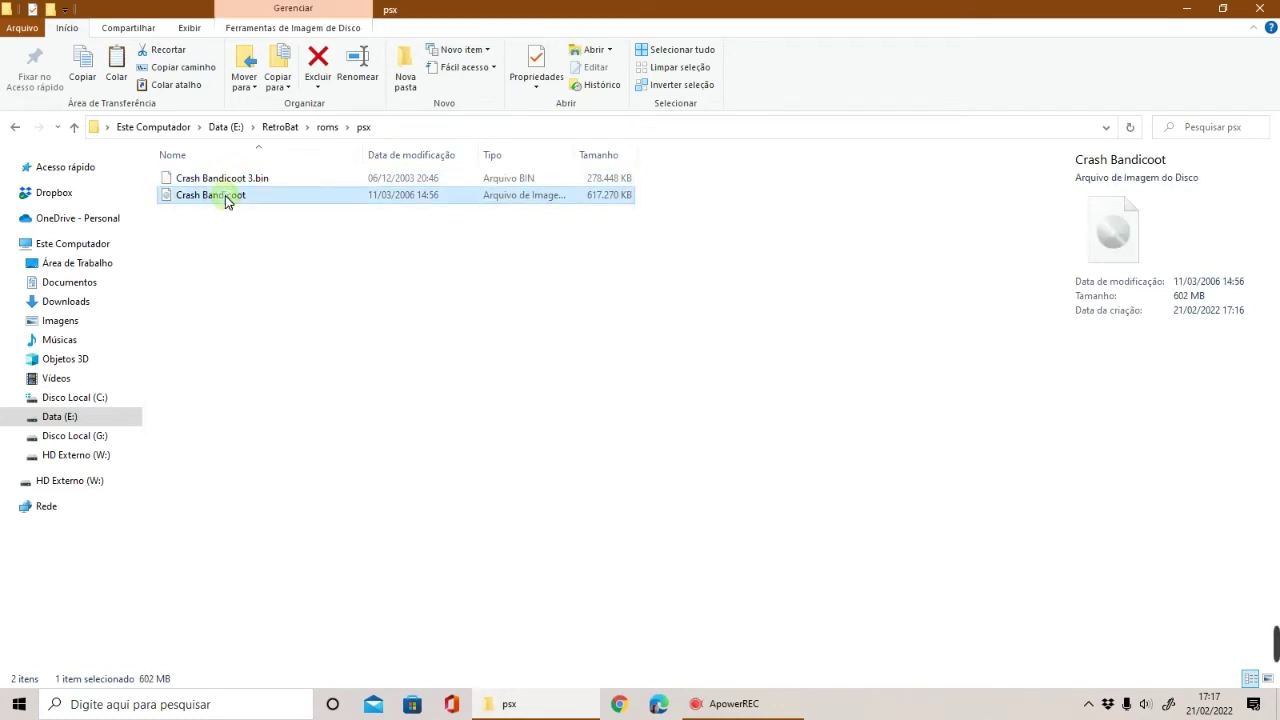
Launch retrobat from the RetroBat folder on E: and open the PlayStation system's game list.
left_click(285, 133)
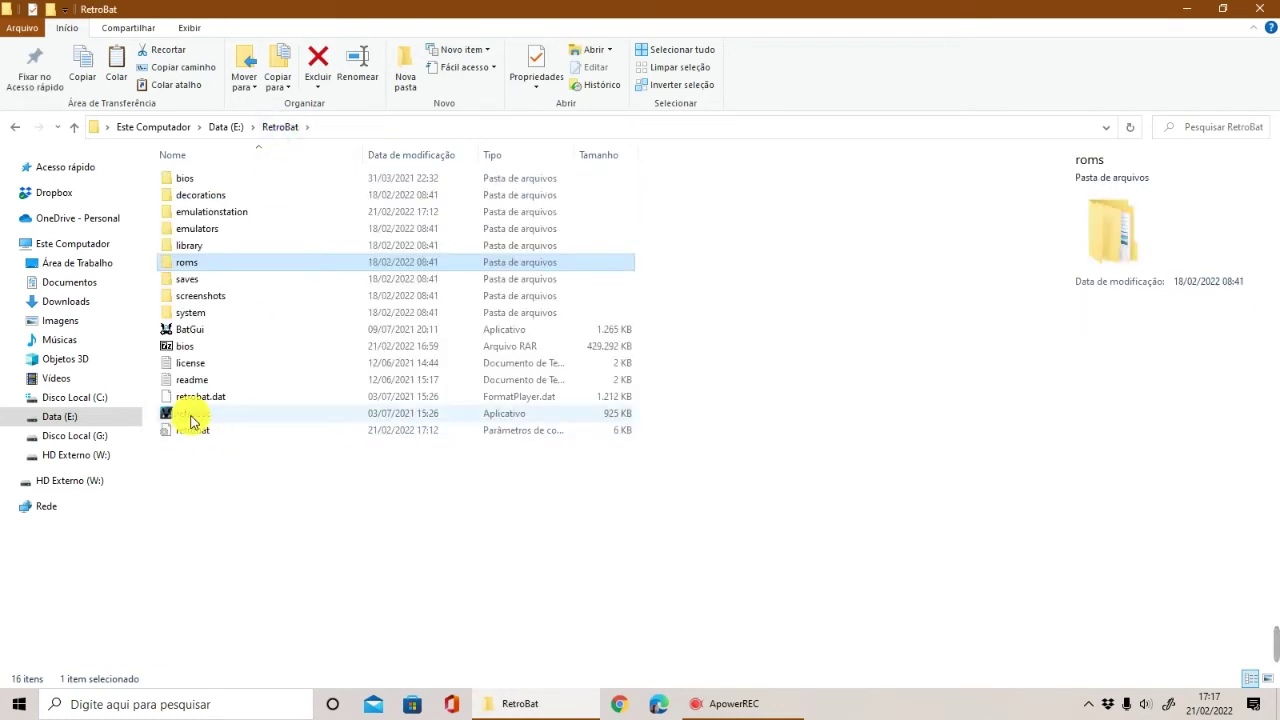
double_click(192, 418)
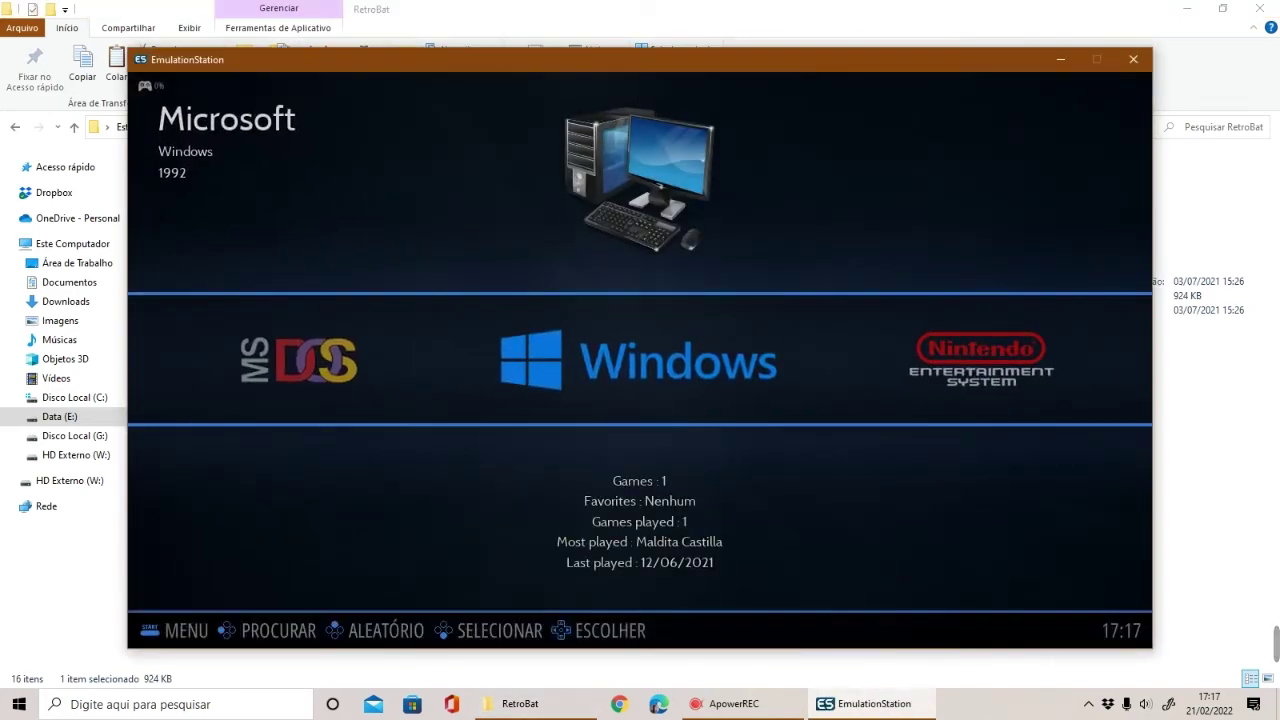
key("Right")
key("Right")
key("Right")
key("Right")
key("Right")
key("Right")
key("Right")
key("Right")
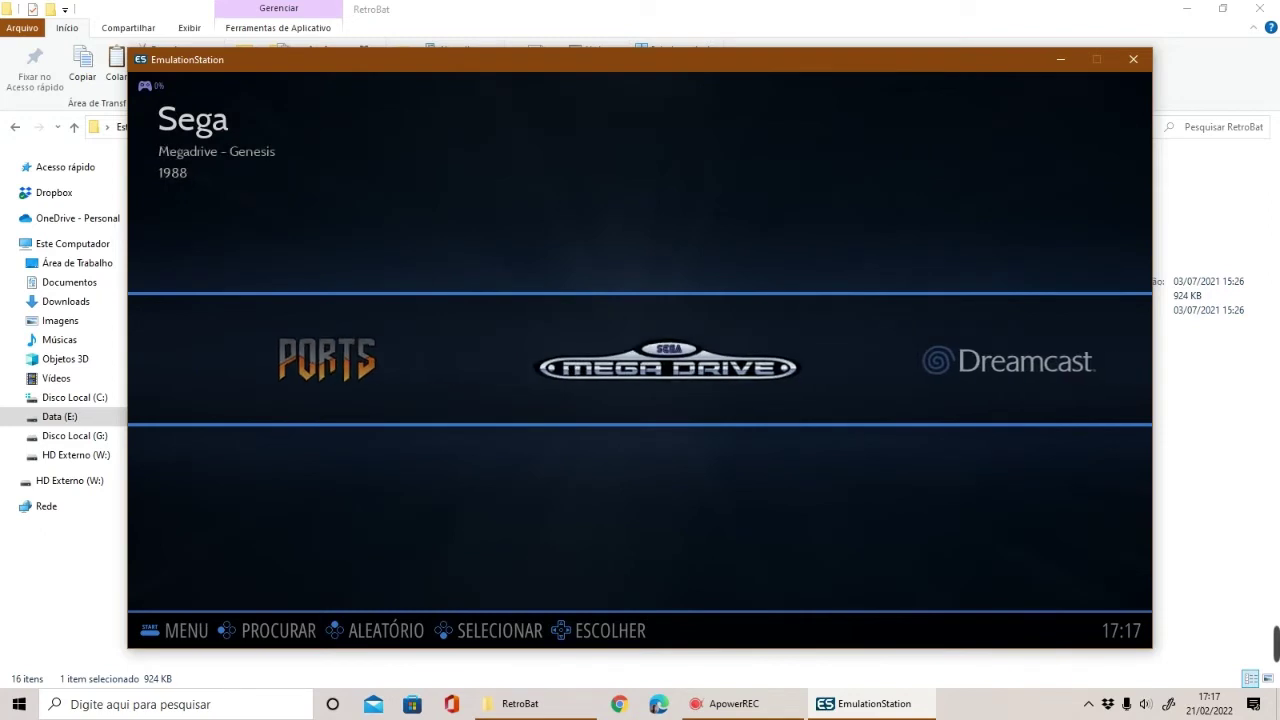
key("Right")
key("Right")
key("Left")
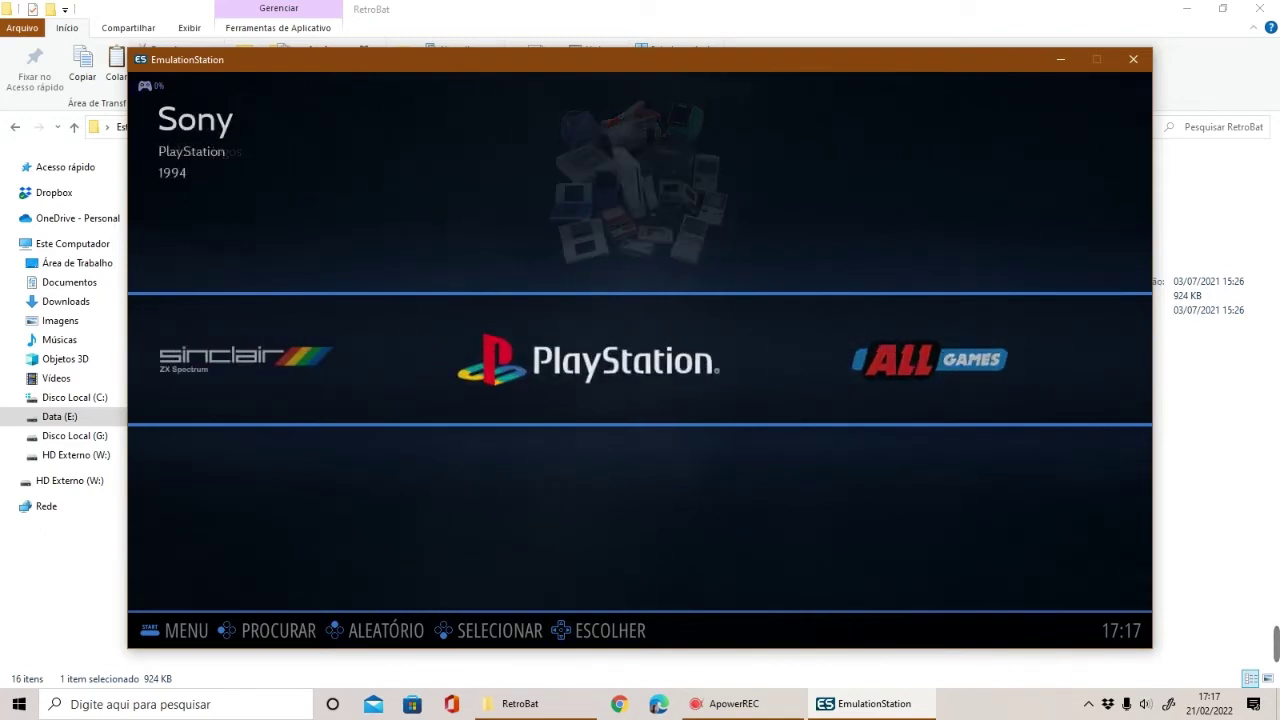
key("Return")
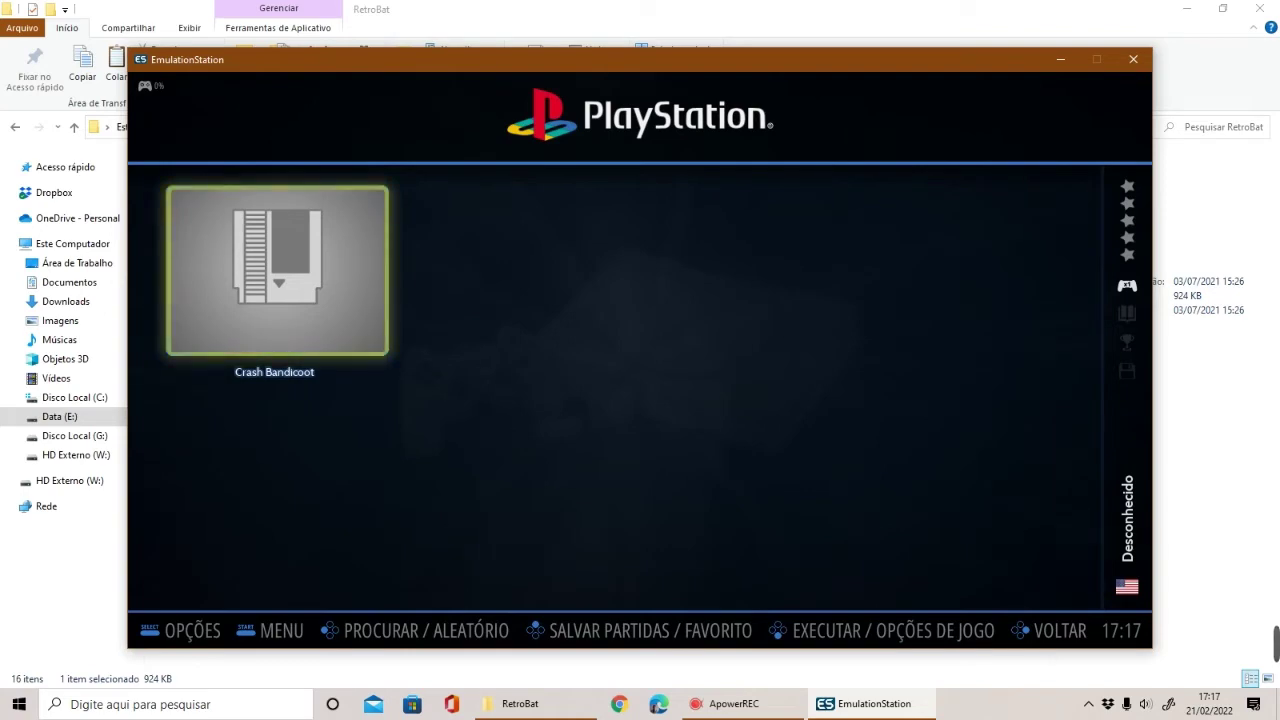
Quit EmulationStation through its main menu.
key("Escape")
key("Up")
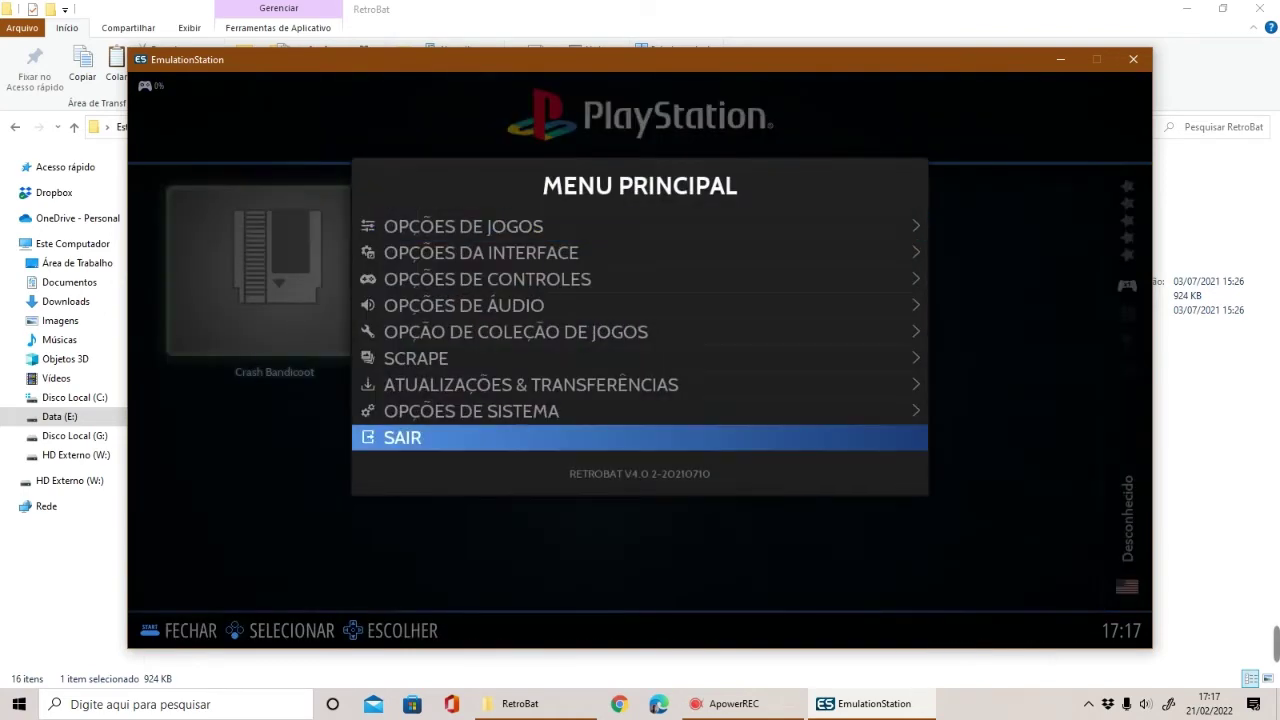
key("Return")
Go to RetroBat\emulationstation\.emulationstation on the E: drive and select the es_systems.cfg file.
double_click(234, 212)
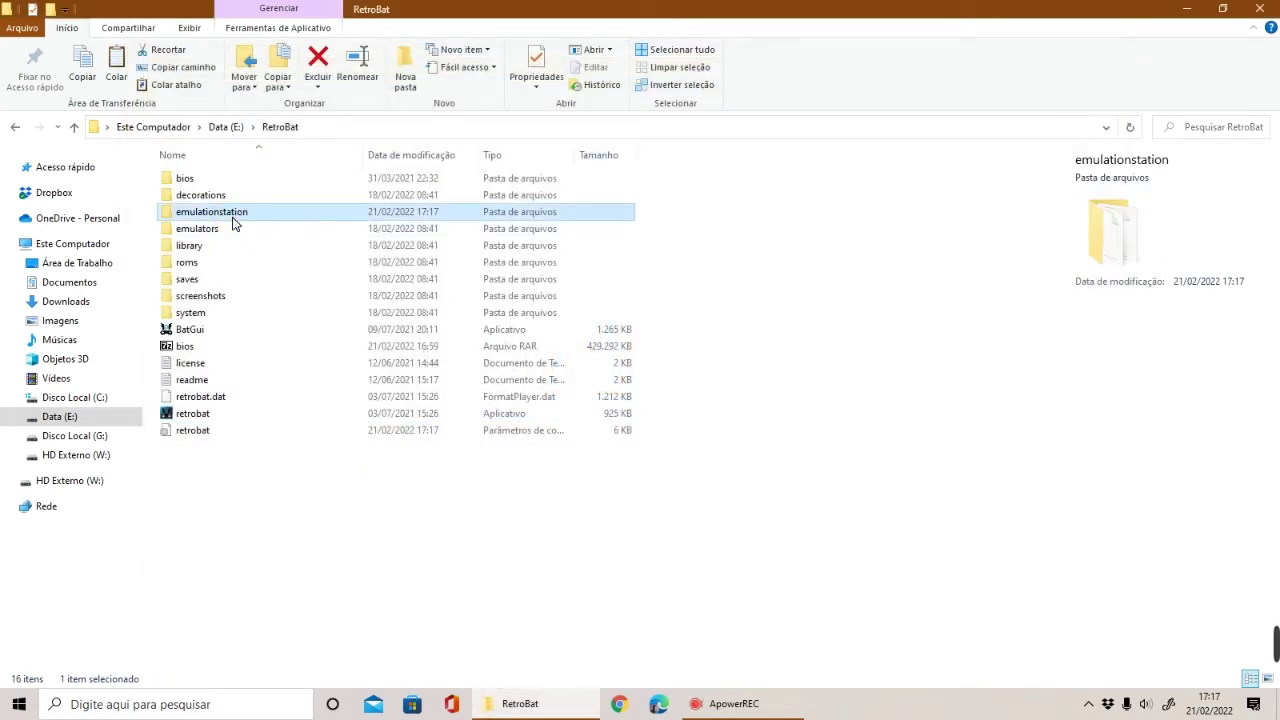
double_click(237, 180)
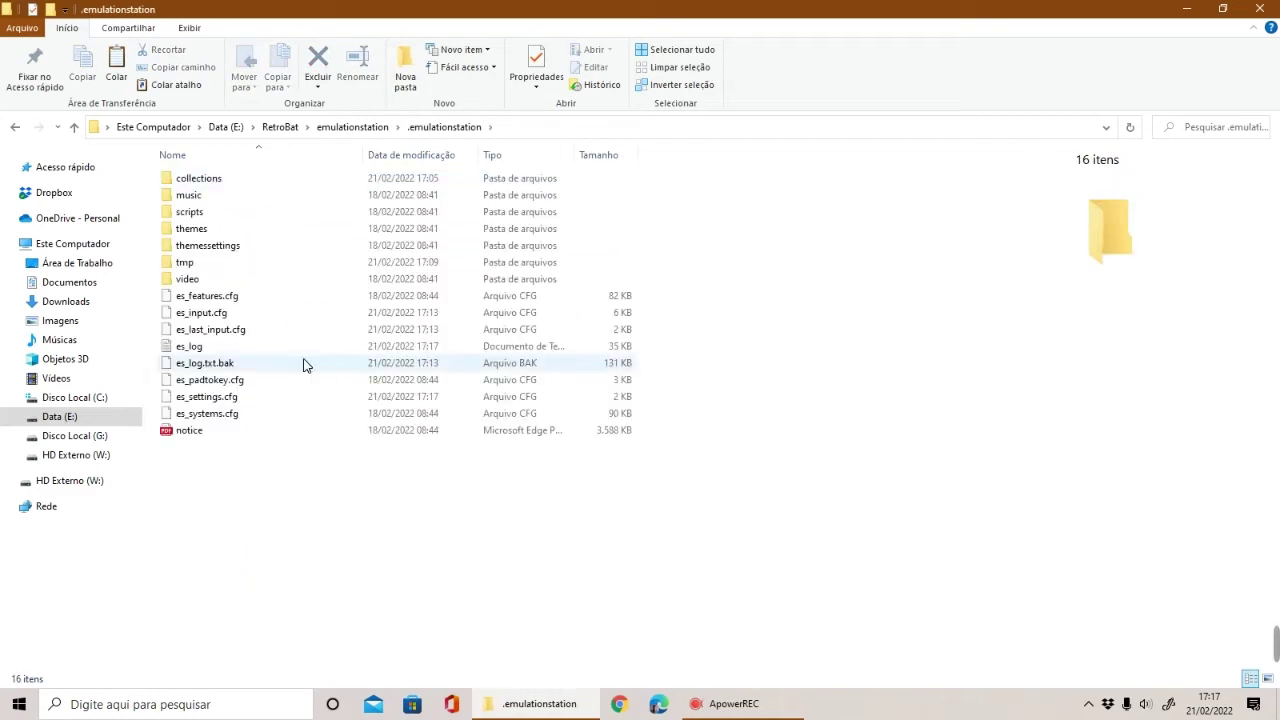
left_click(219, 416)
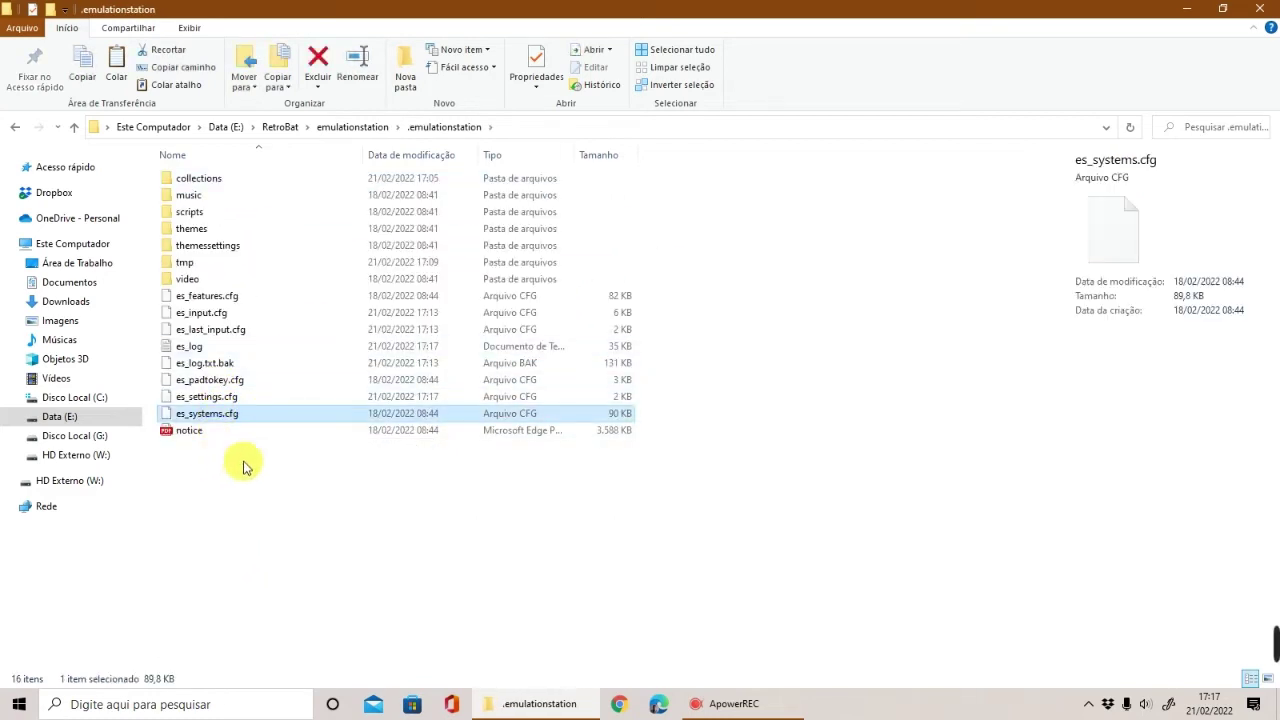
left_click(281, 128)
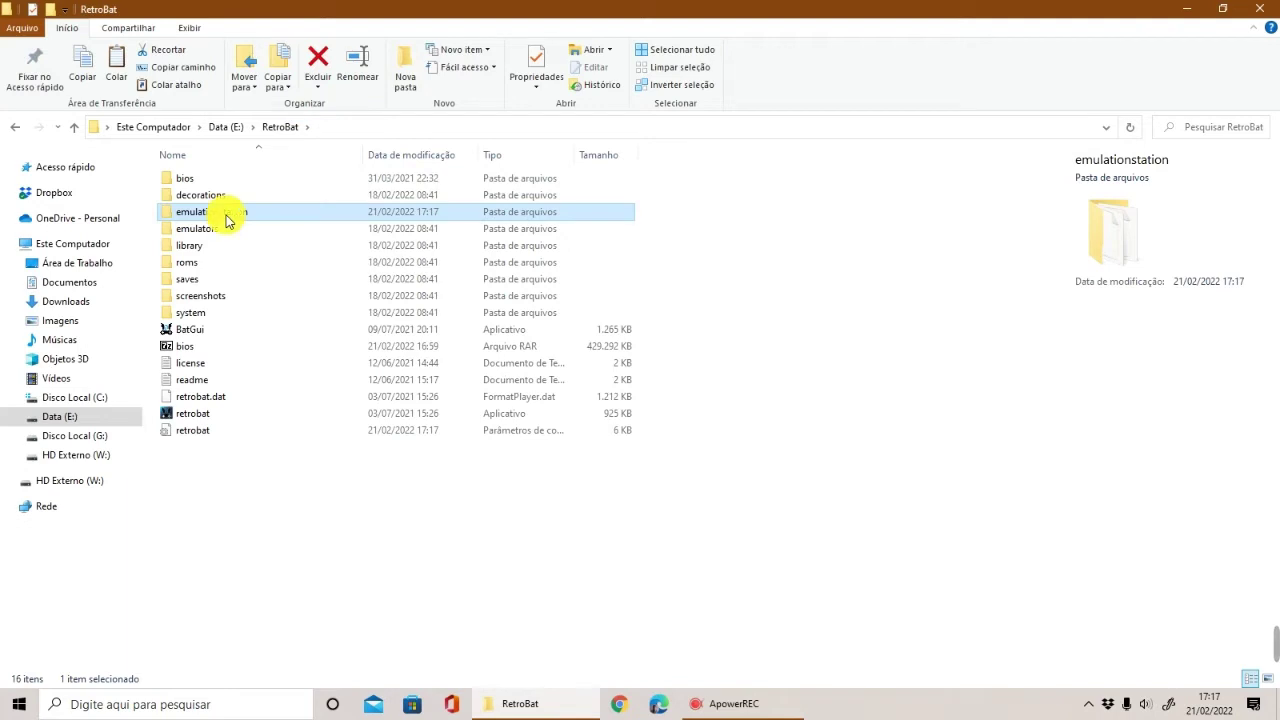
double_click(228, 213)
double_click(230, 186)
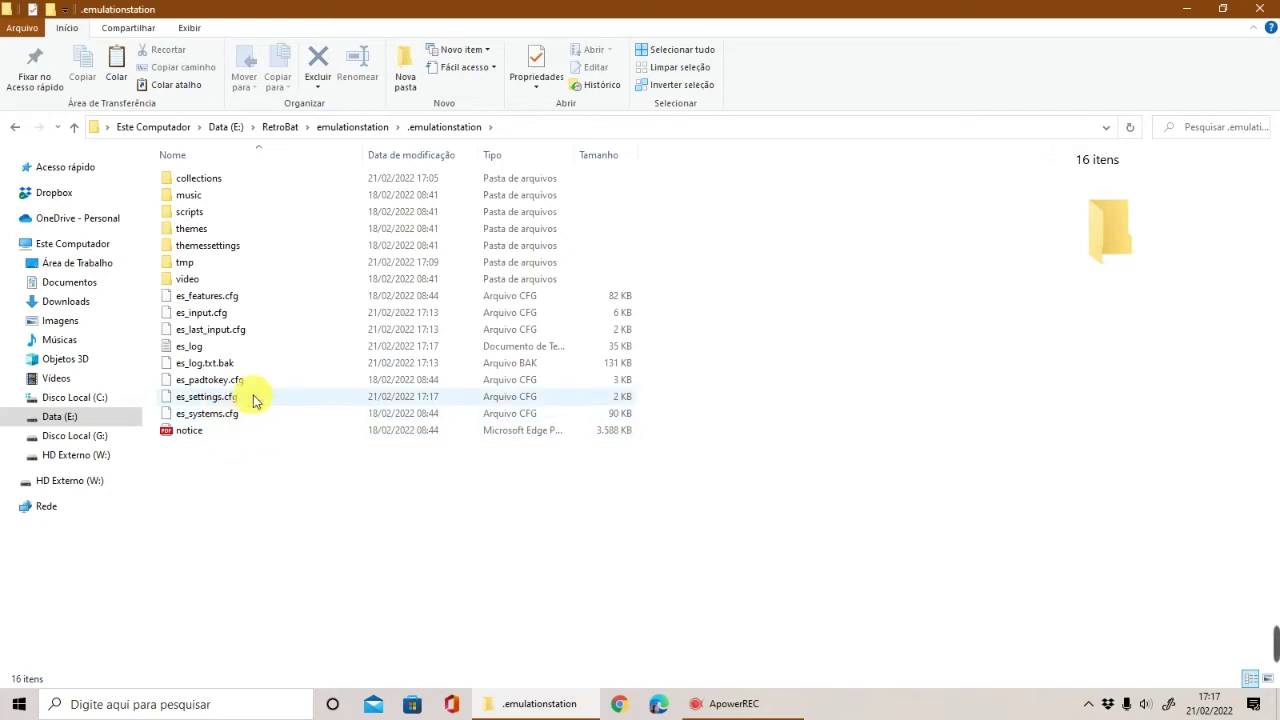
left_click(240, 415)
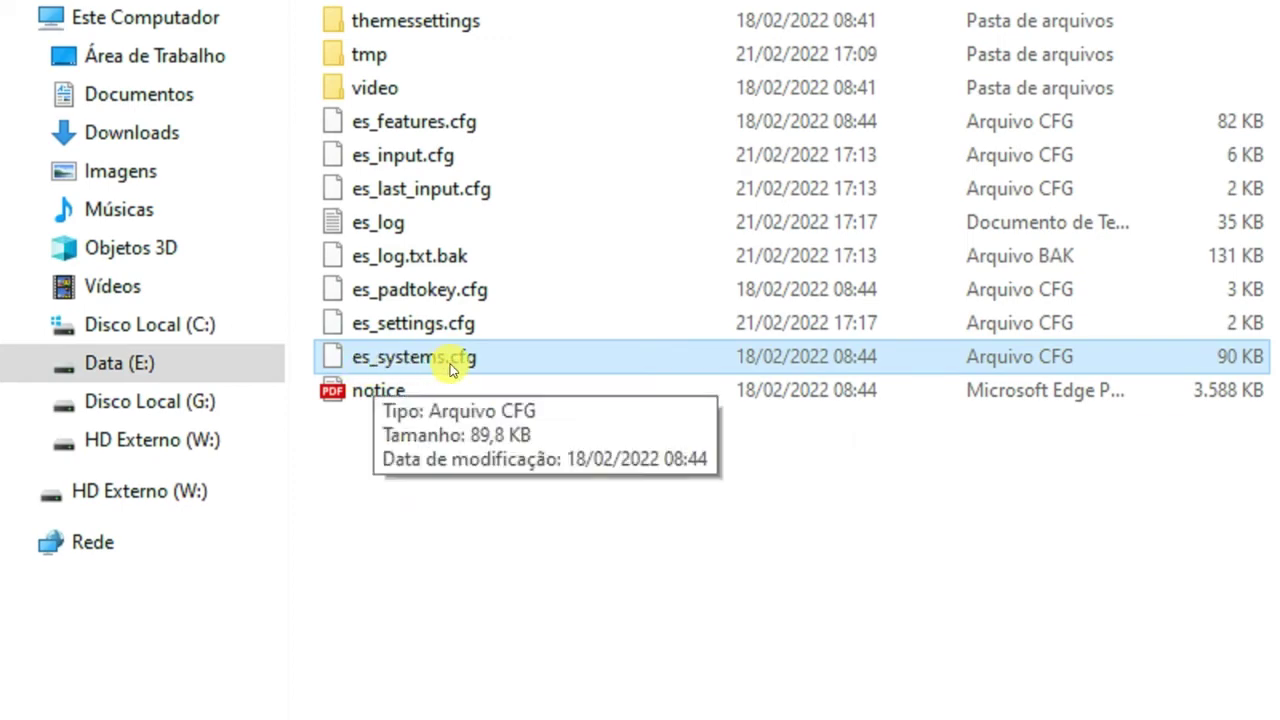
Open es_systems.cfg in Notepad++ and search it for psx.
double_click(218, 416)
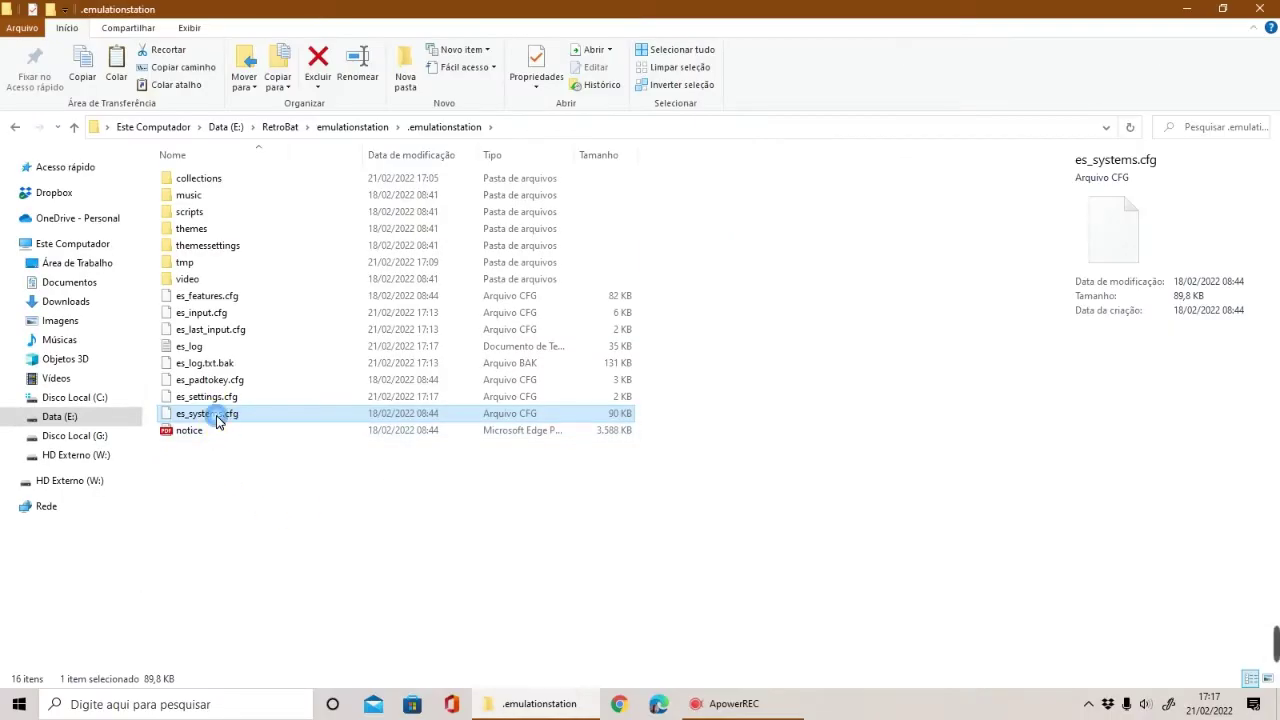
right_click(218, 418)
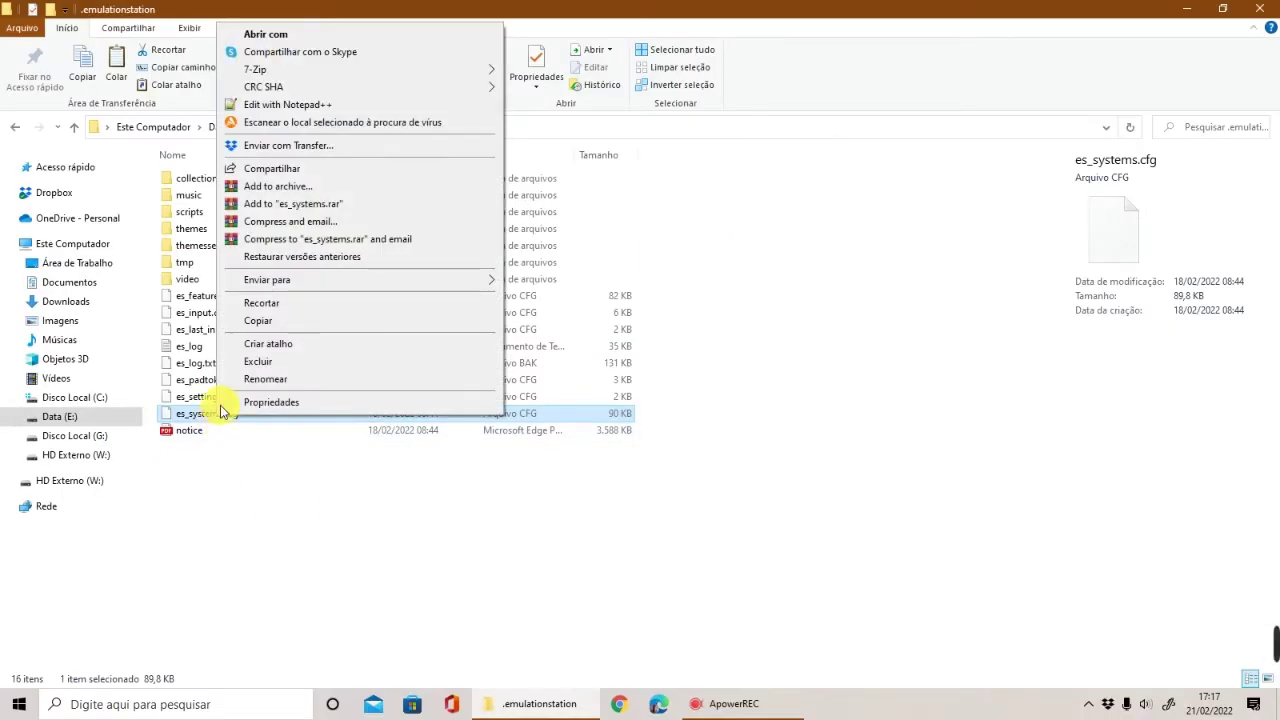
left_click(296, 106)
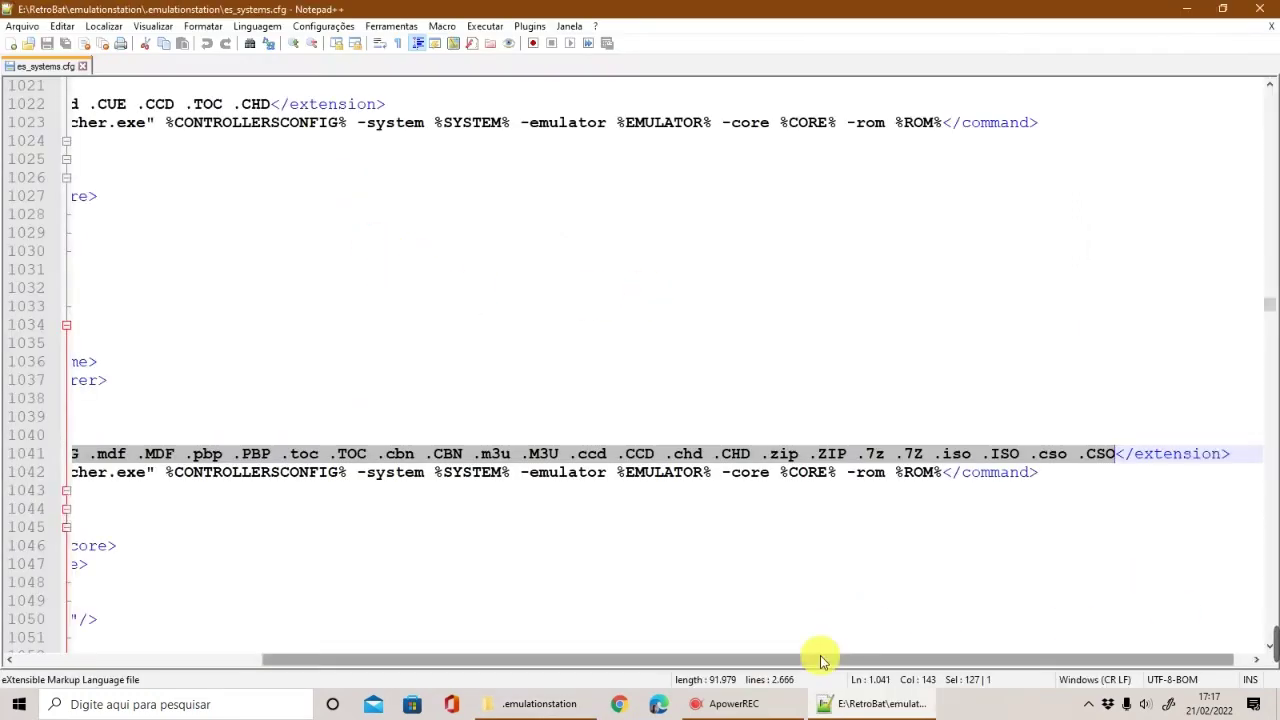
left_click_drag(900, 658, 489, 658)
key("ctrl+f")
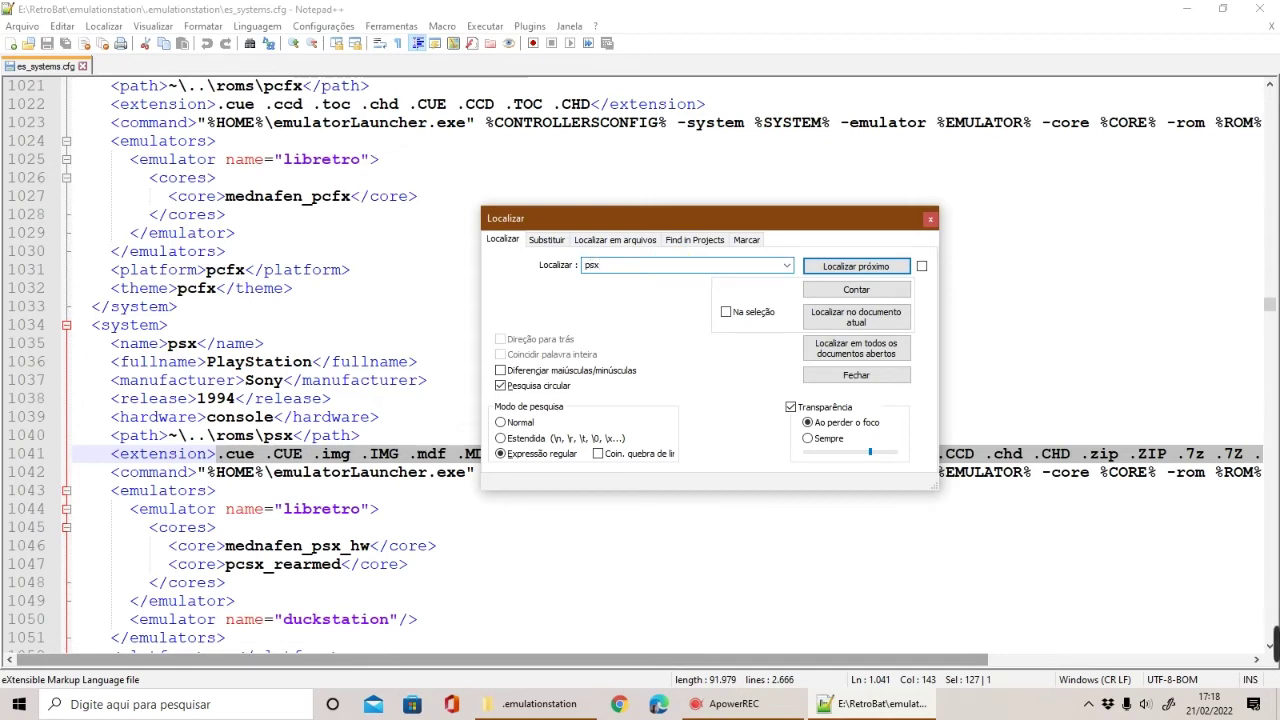
key("Return")
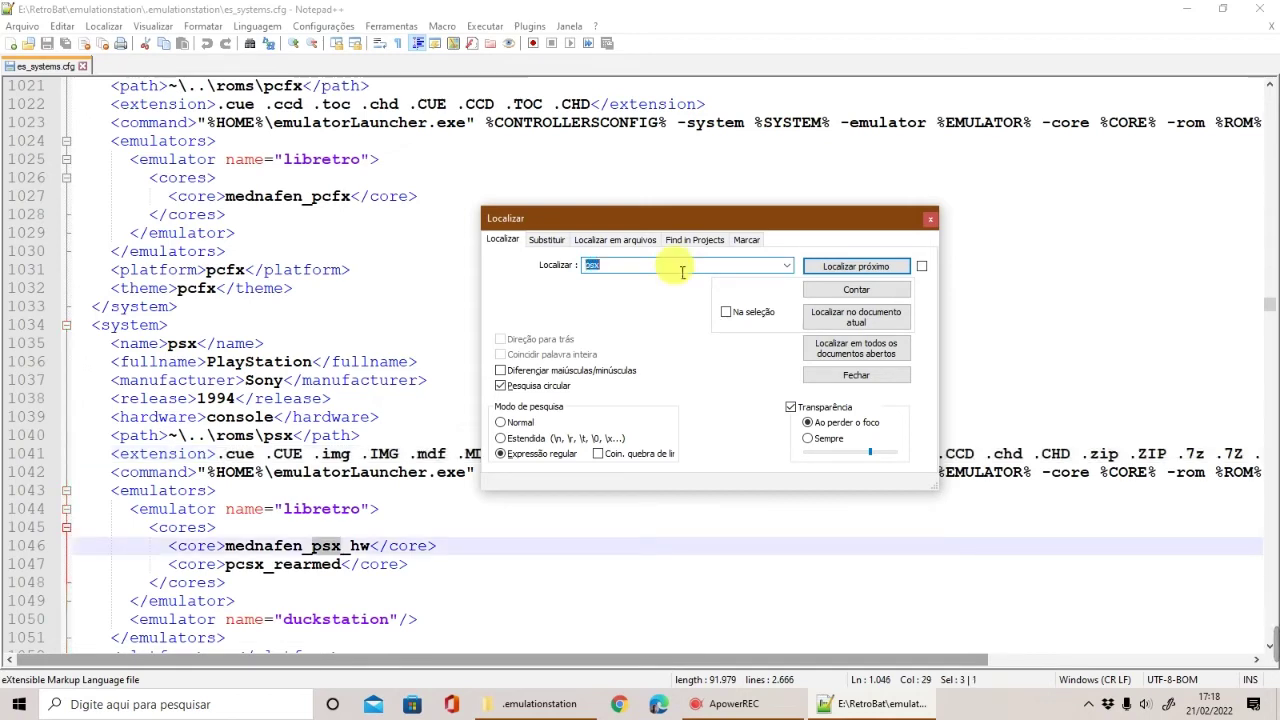
left_click(931, 219)
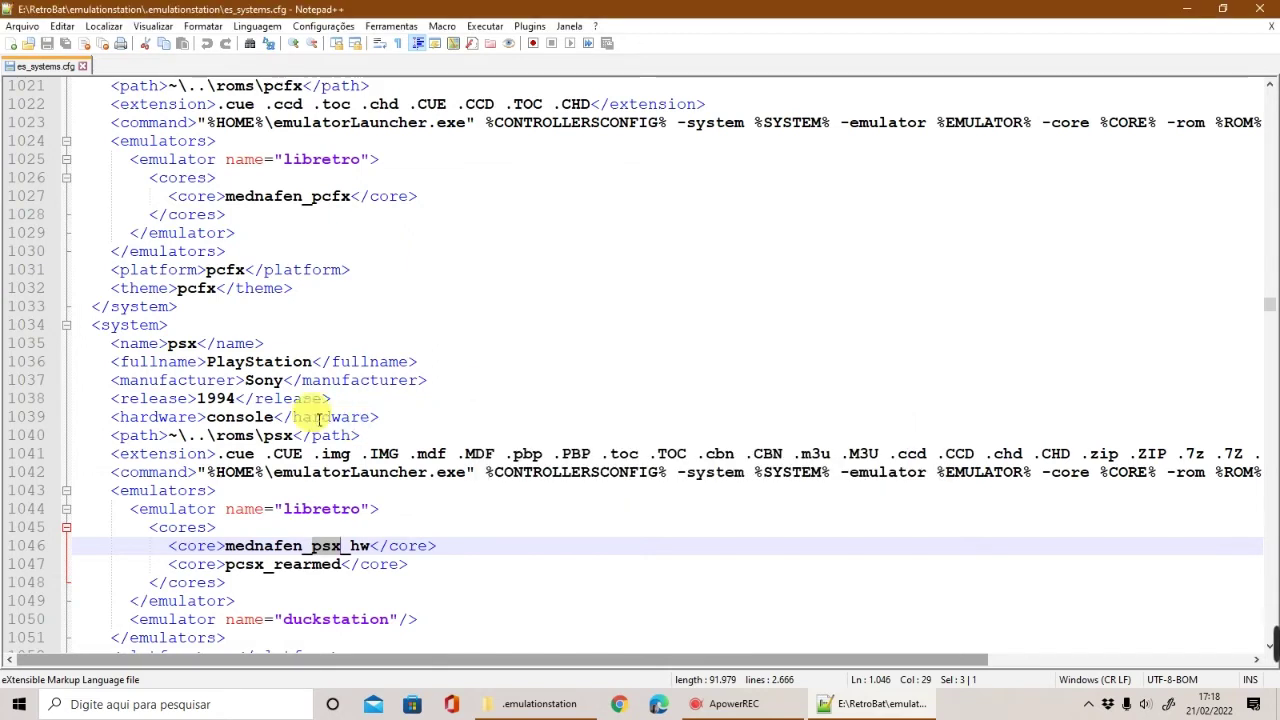
Close the es_systems.cfg document and exit Notepad++.
left_click(83, 67)
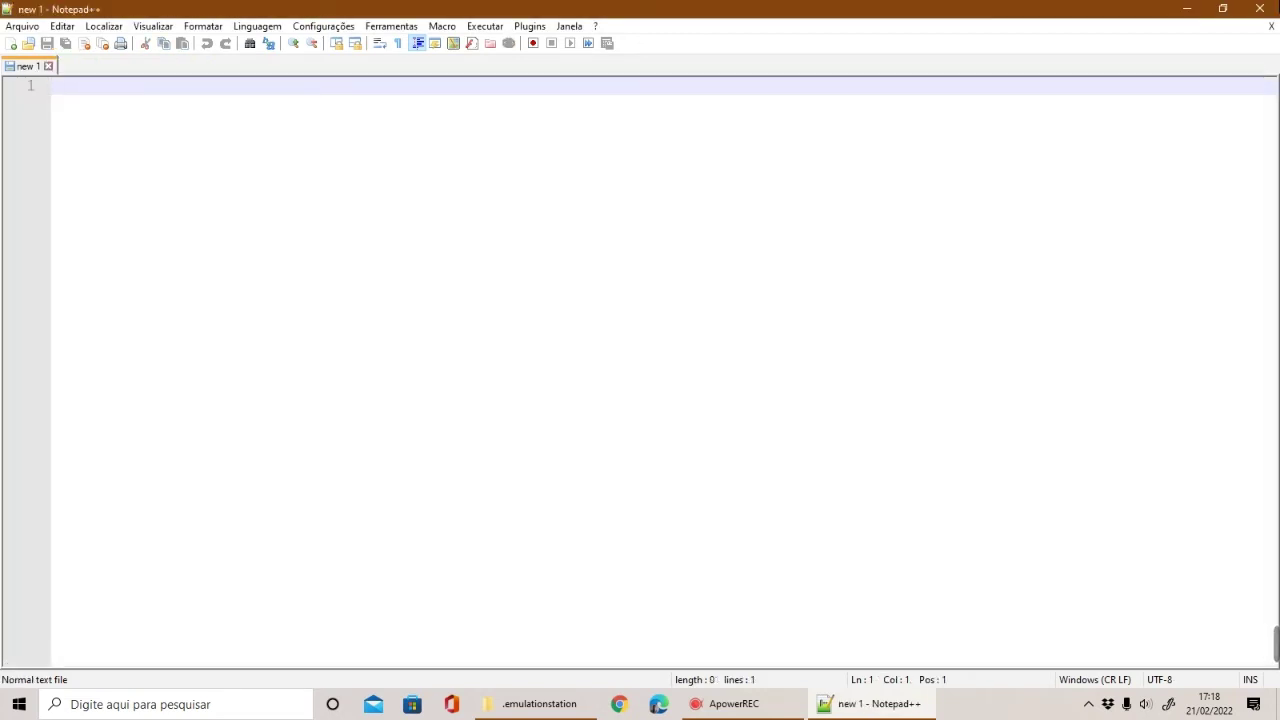
left_click(1268, 8)
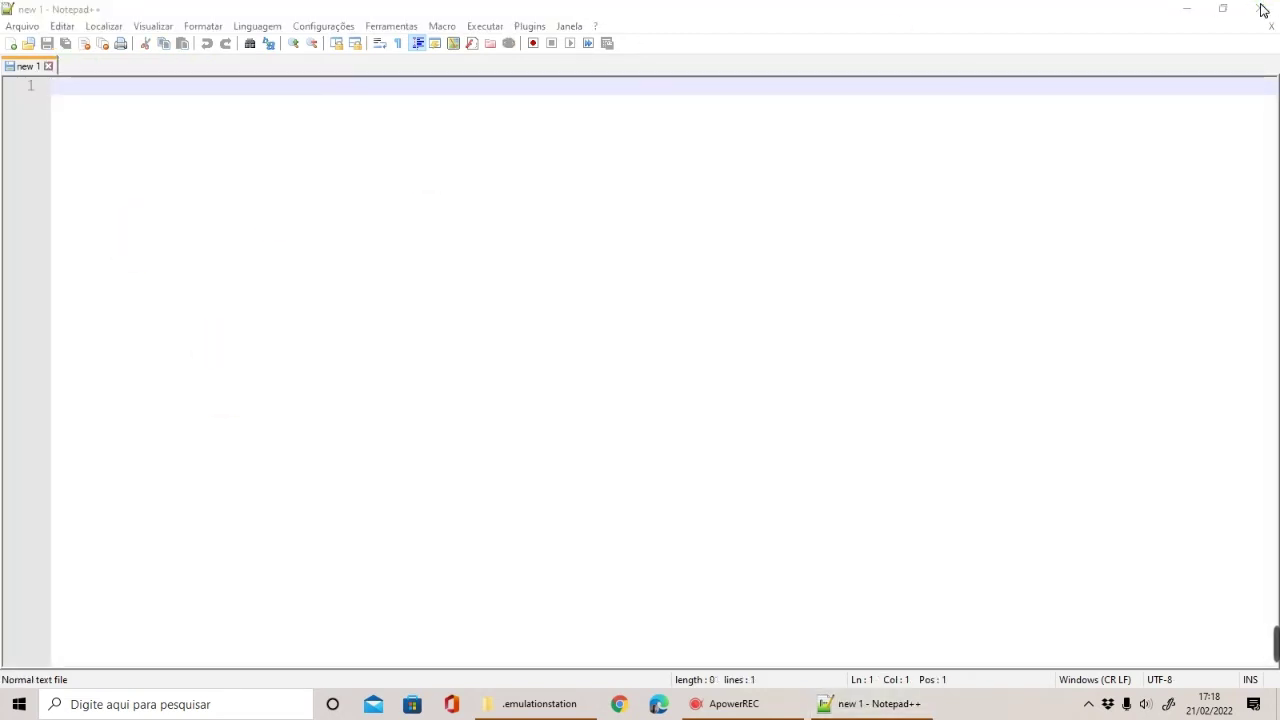
left_click(1267, 28)
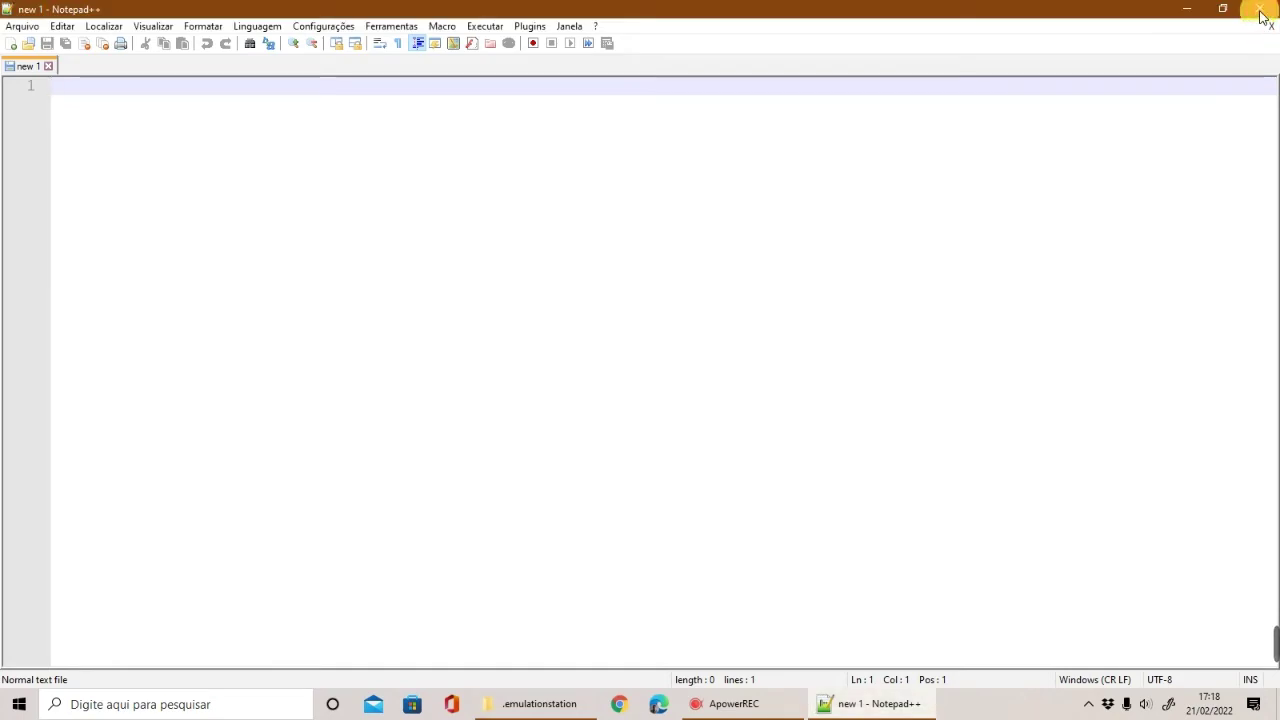
left_click(1263, 14)
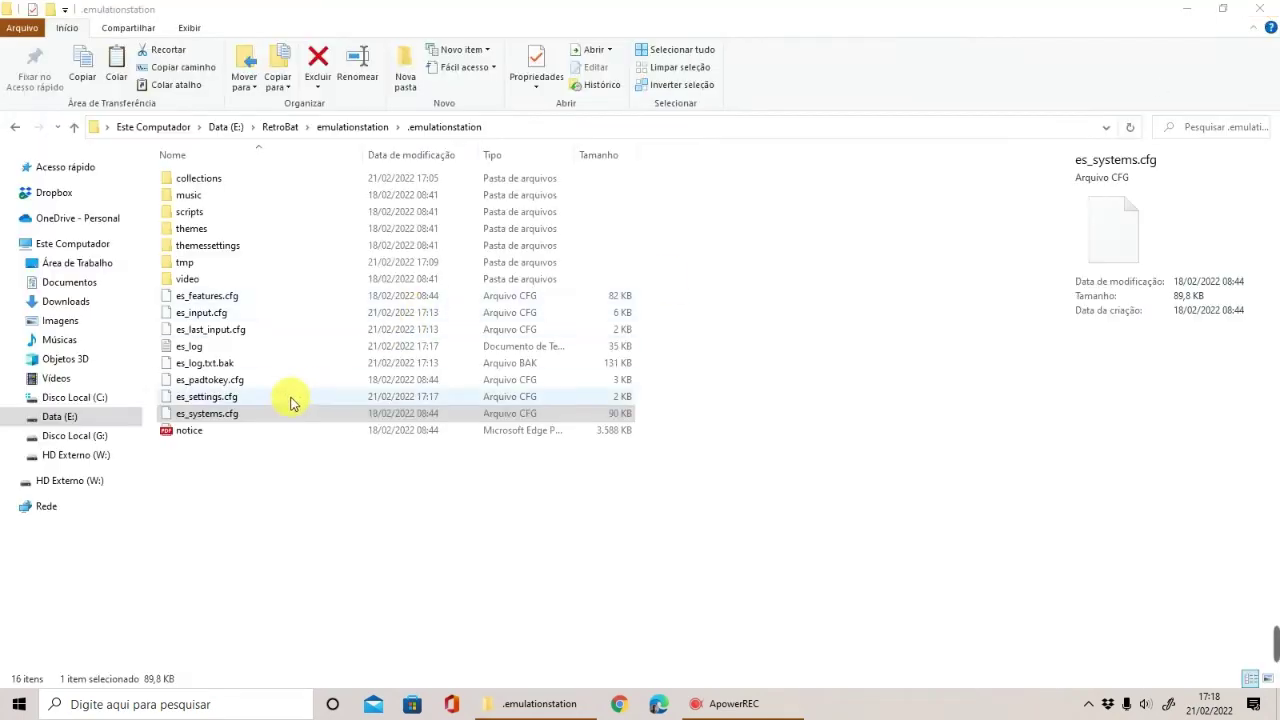
Reopen es_systems.cfg in Notepad++ from the .emulationstation folder and find the psx system entry.
right_click(249, 417)
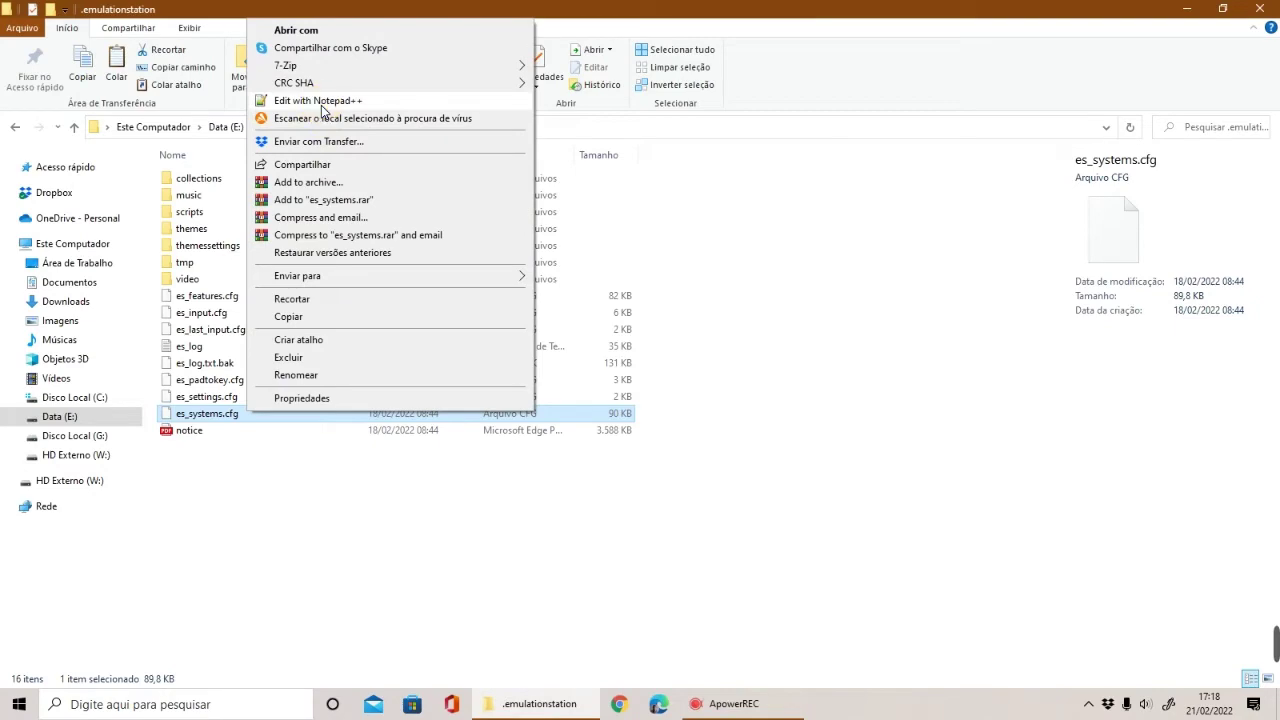
left_click(318, 101)
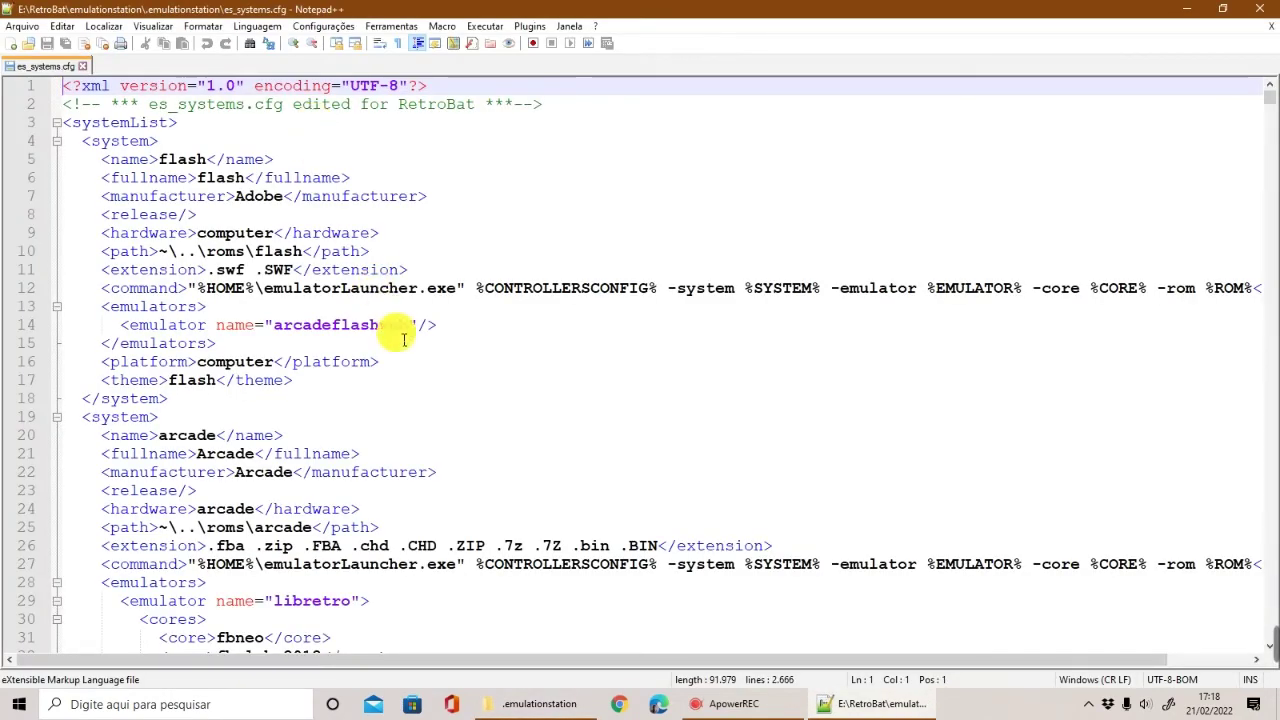
key("ctrl+f")
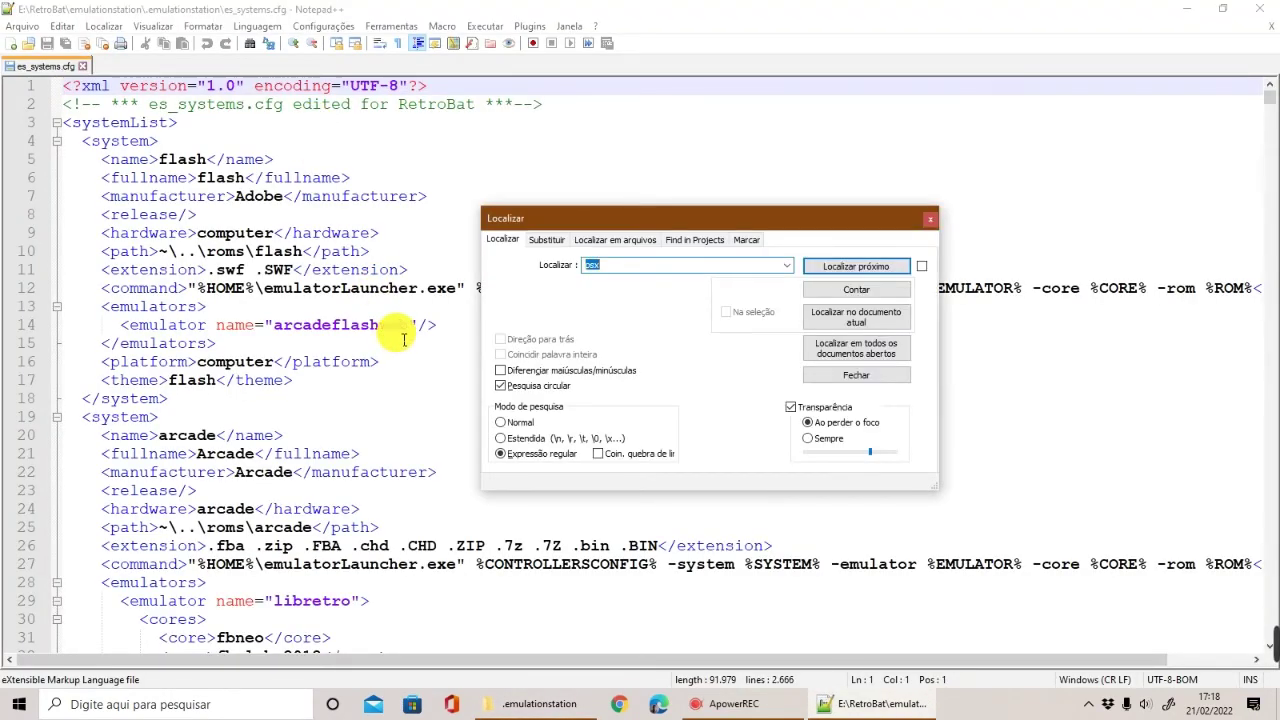
key("Return")
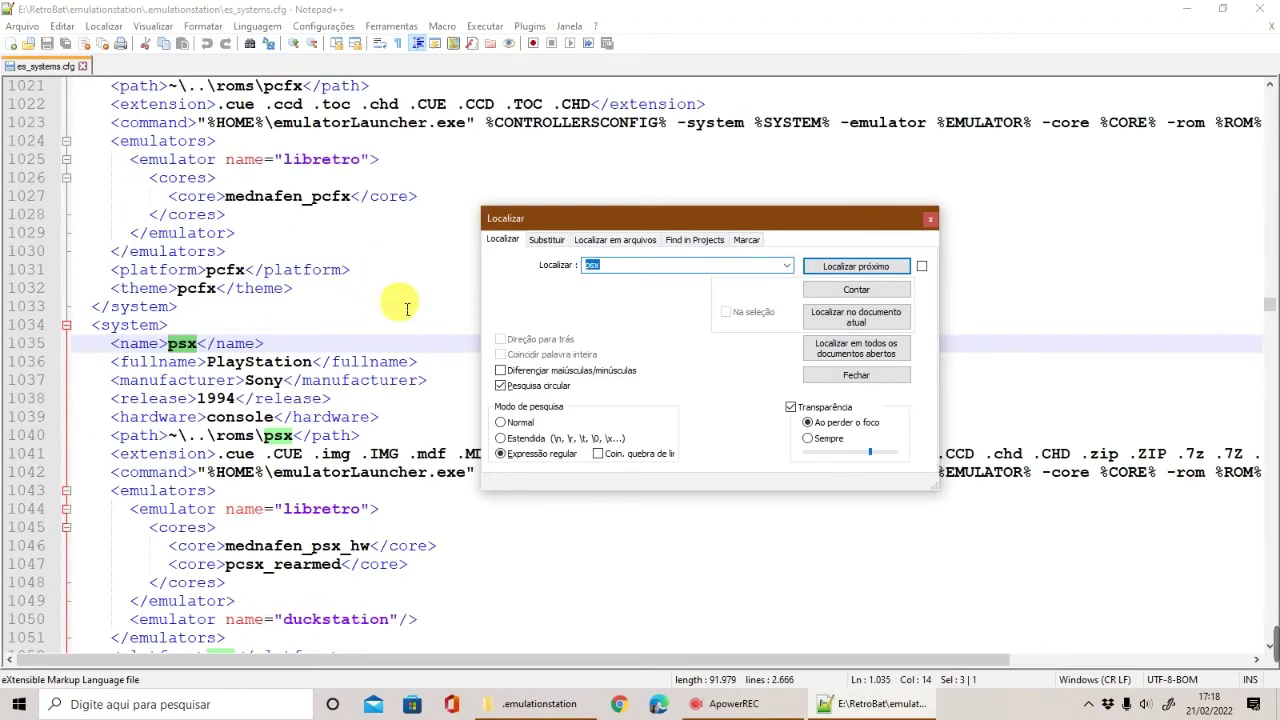
left_click(930, 218)
Check where the psx system block starts and ends using its opening and closing system tags.
left_click(136, 326)
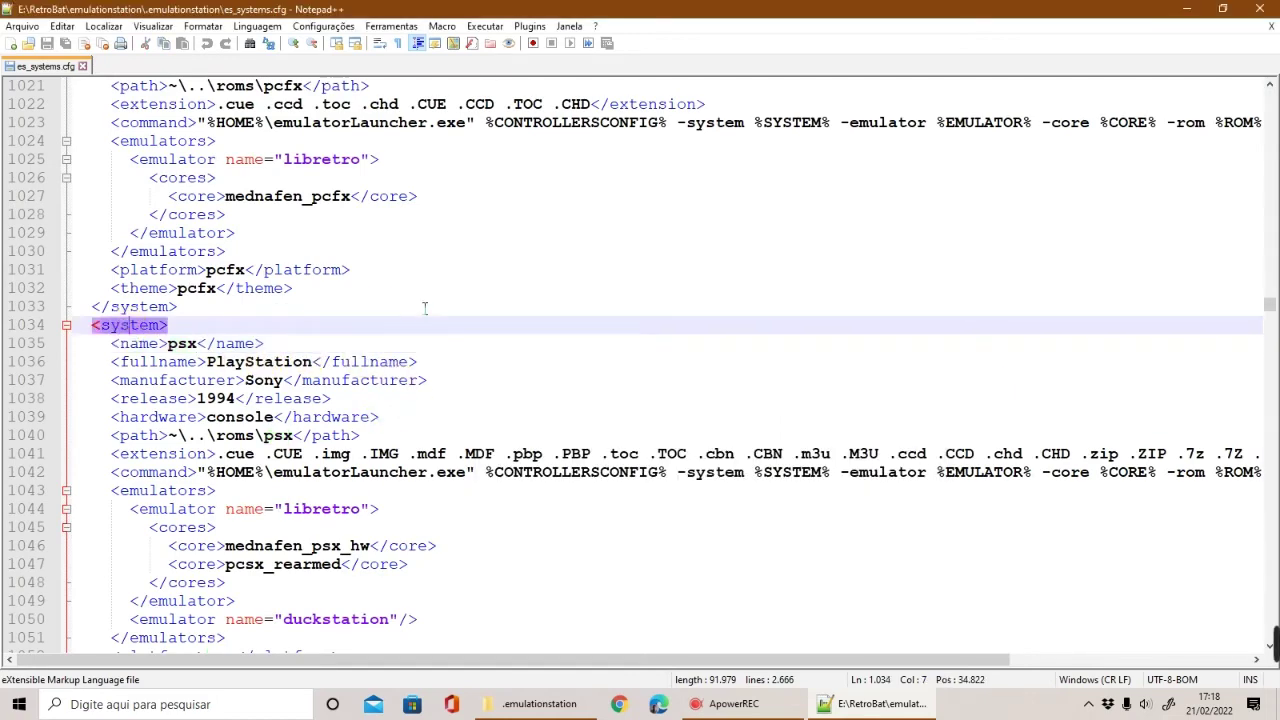
scroll(417, 300, "down", 4)
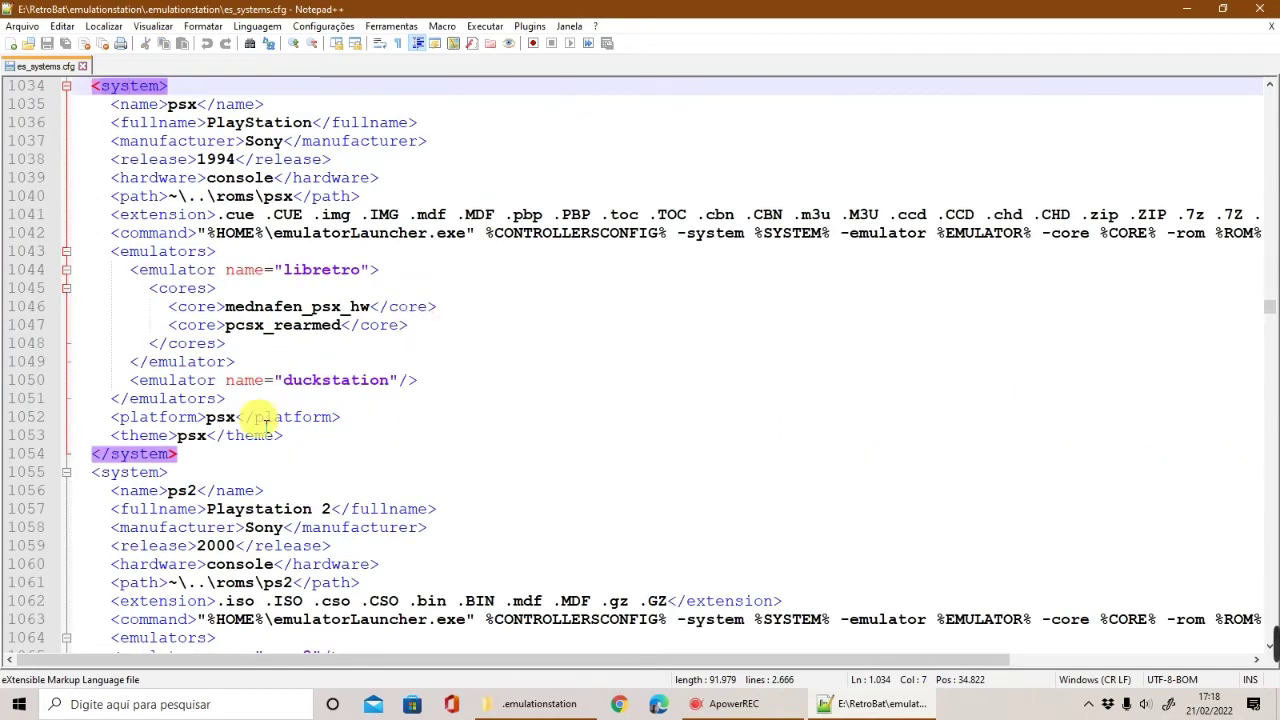
left_click(116, 86)
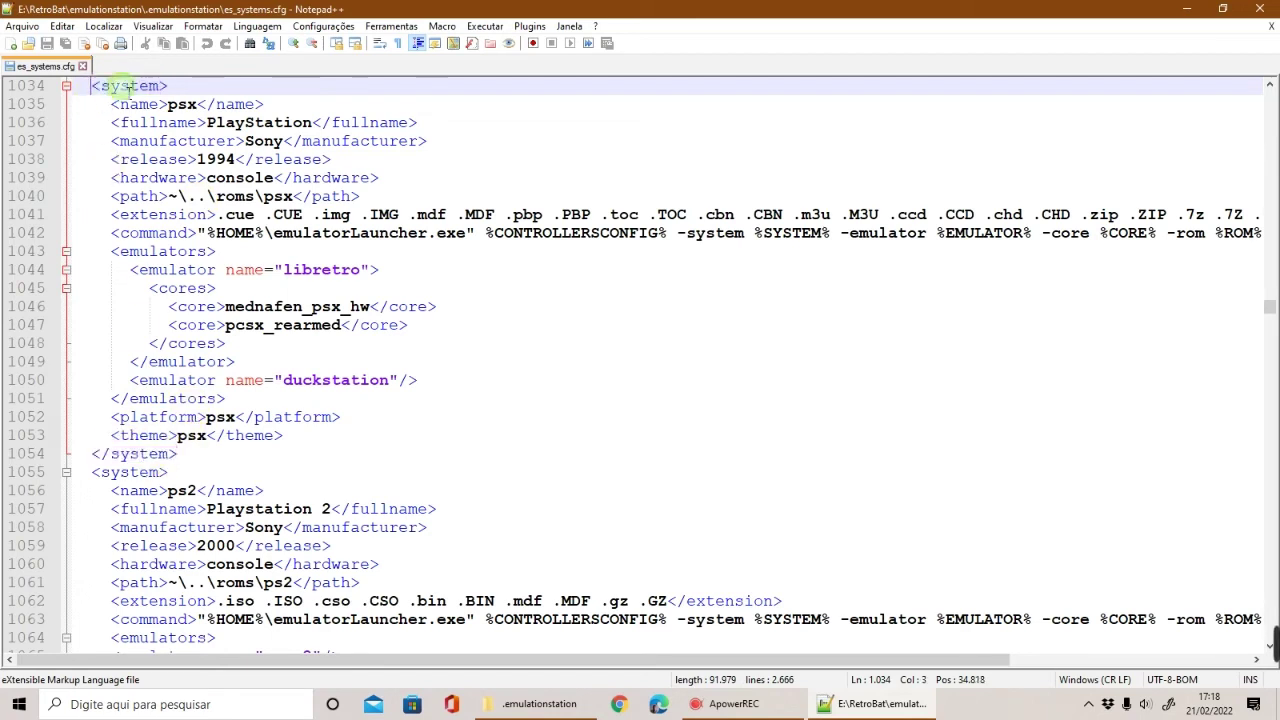
left_click(146, 455)
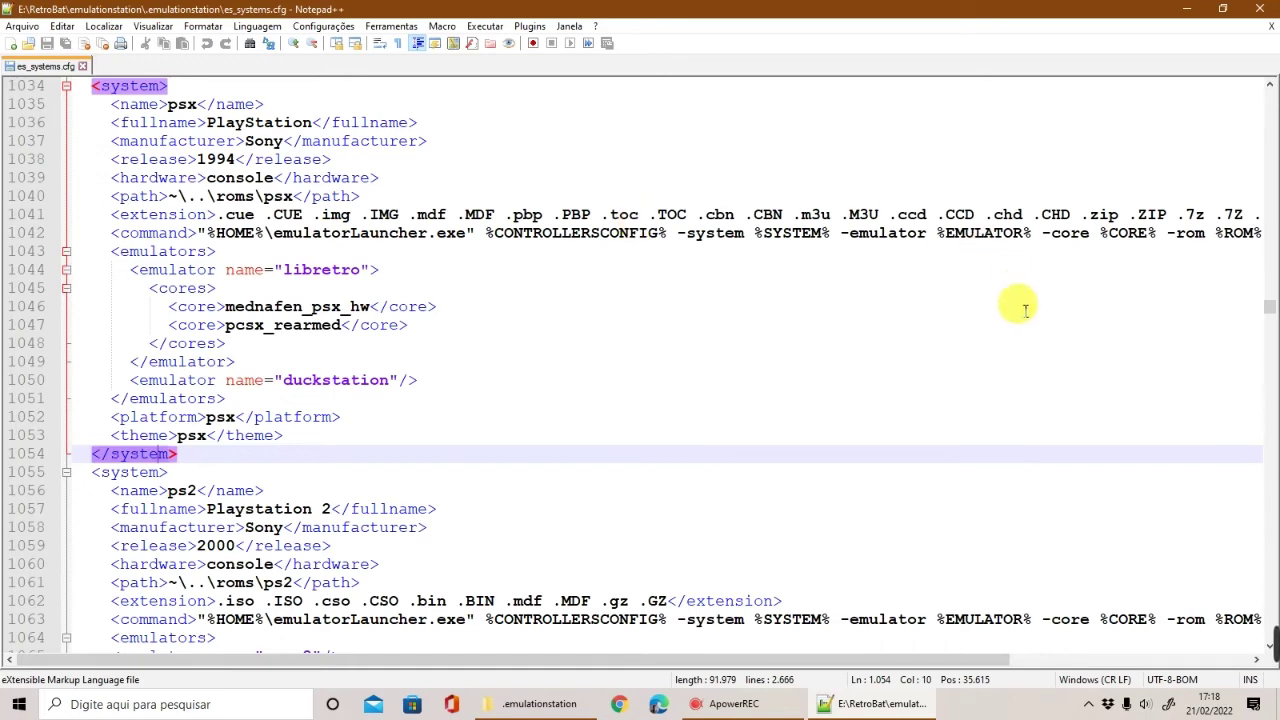
Examine the full list of file formats in the psx block's extension line, including the .iso and .img entries.
left_click_drag(720, 658, 1032, 655)
left_click_drag(966, 214, 1046, 214)
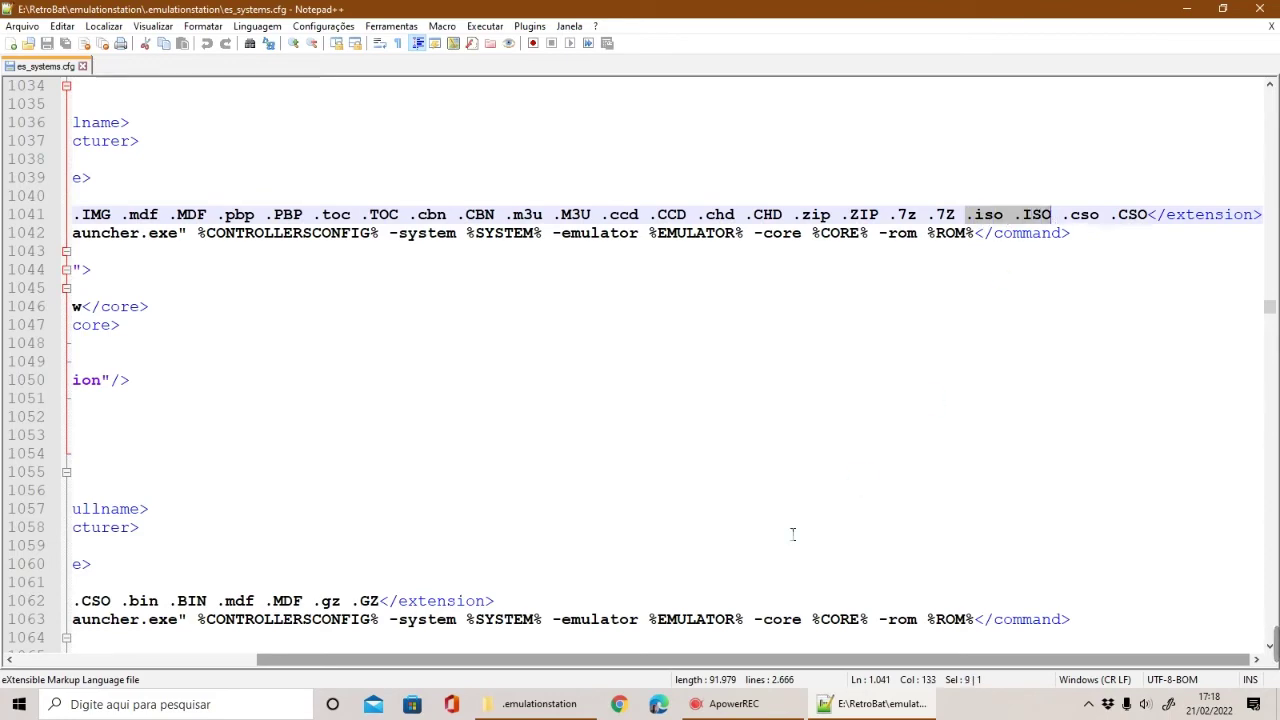
left_click_drag(728, 660, 513, 660)
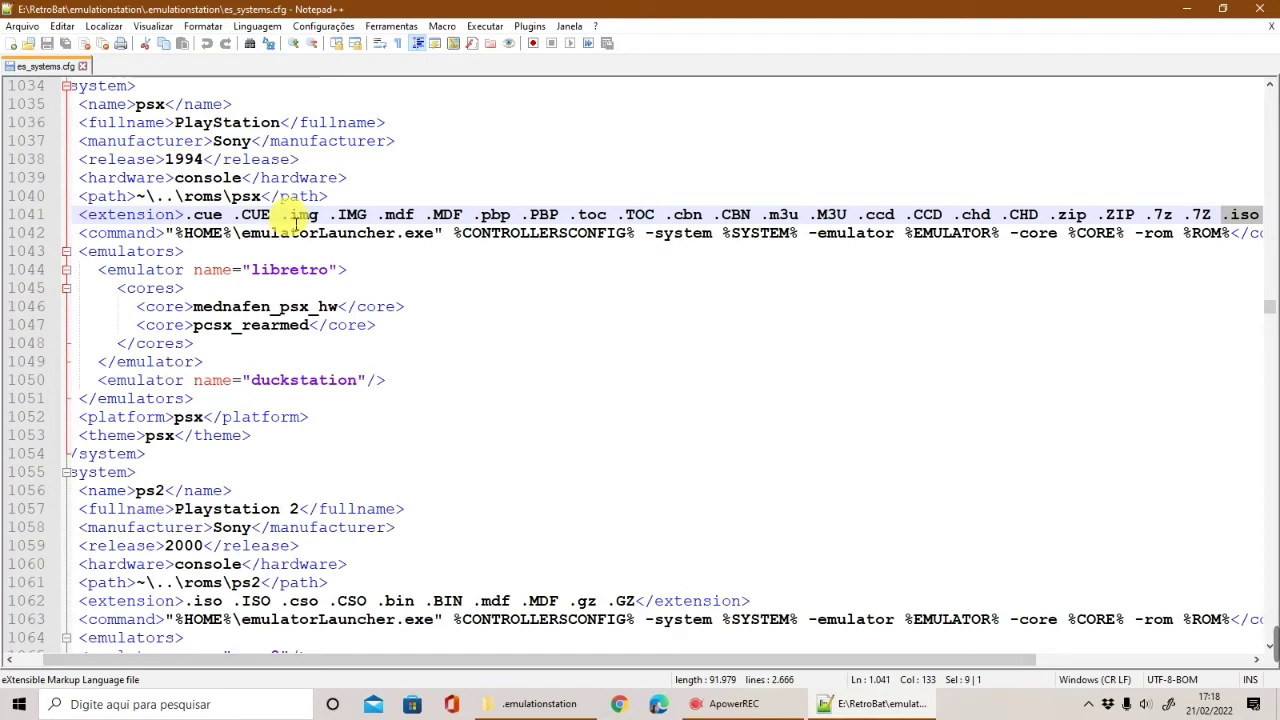
left_click(285, 215)
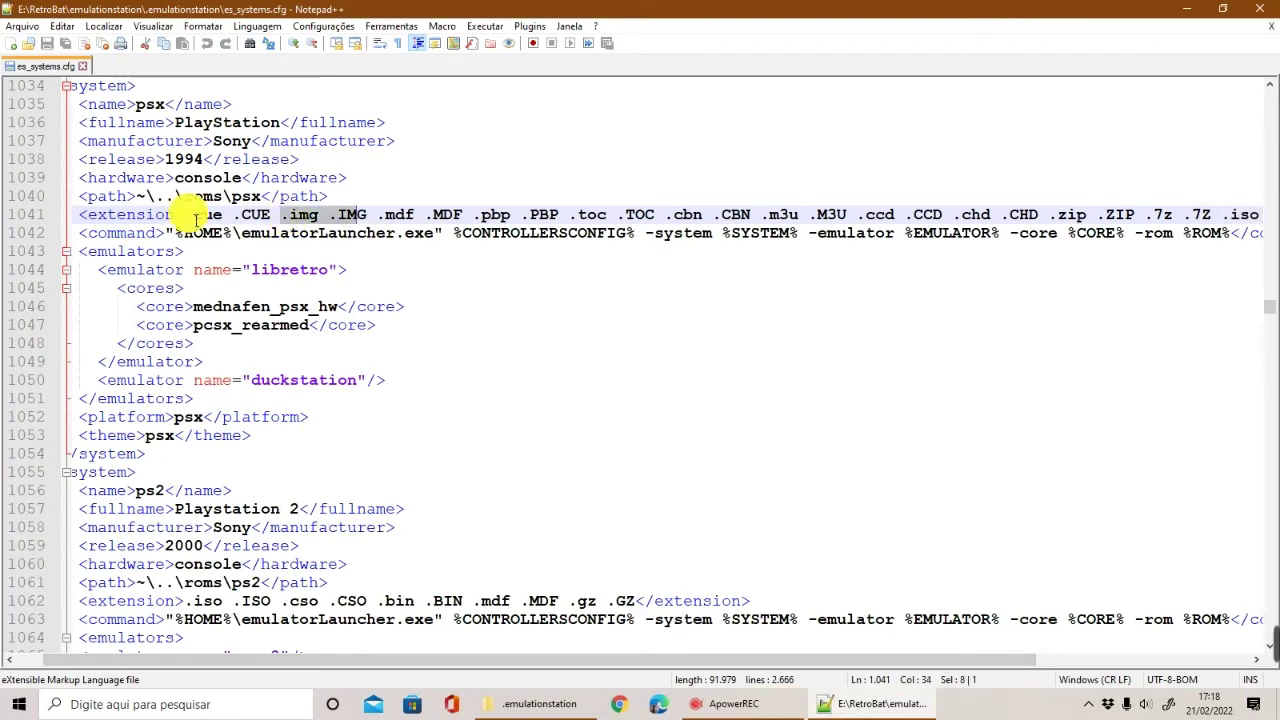
left_click_drag(188, 216, 1218, 226)
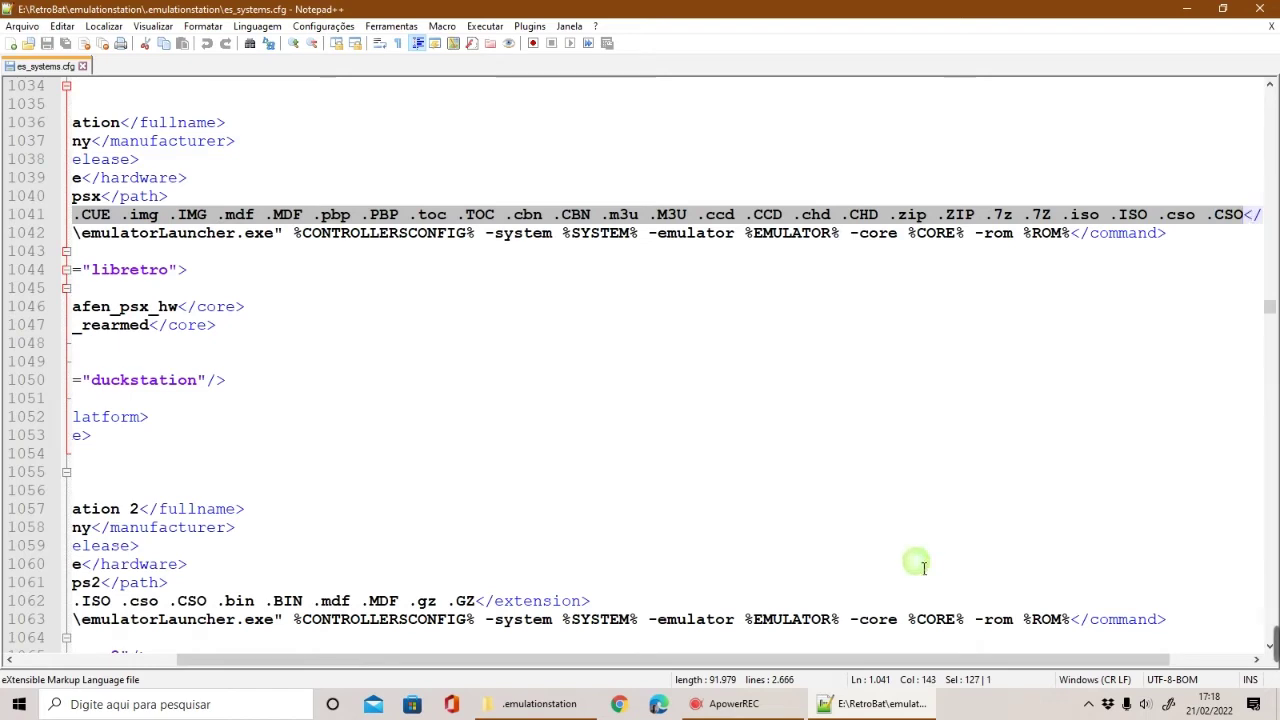
Add .bin at the start of the psx block's extension list and save es_systems.cfg.
left_click_drag(877, 660, 715, 660)
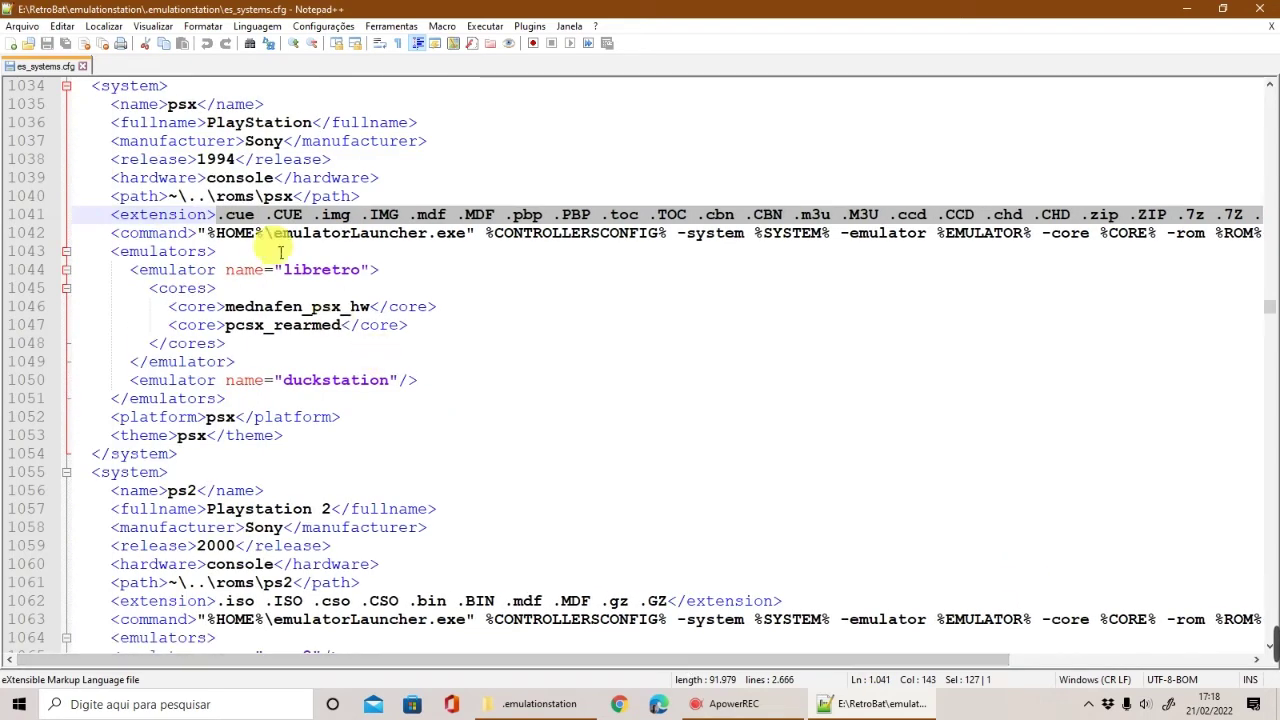
left_click(216, 218)
type(".bin")
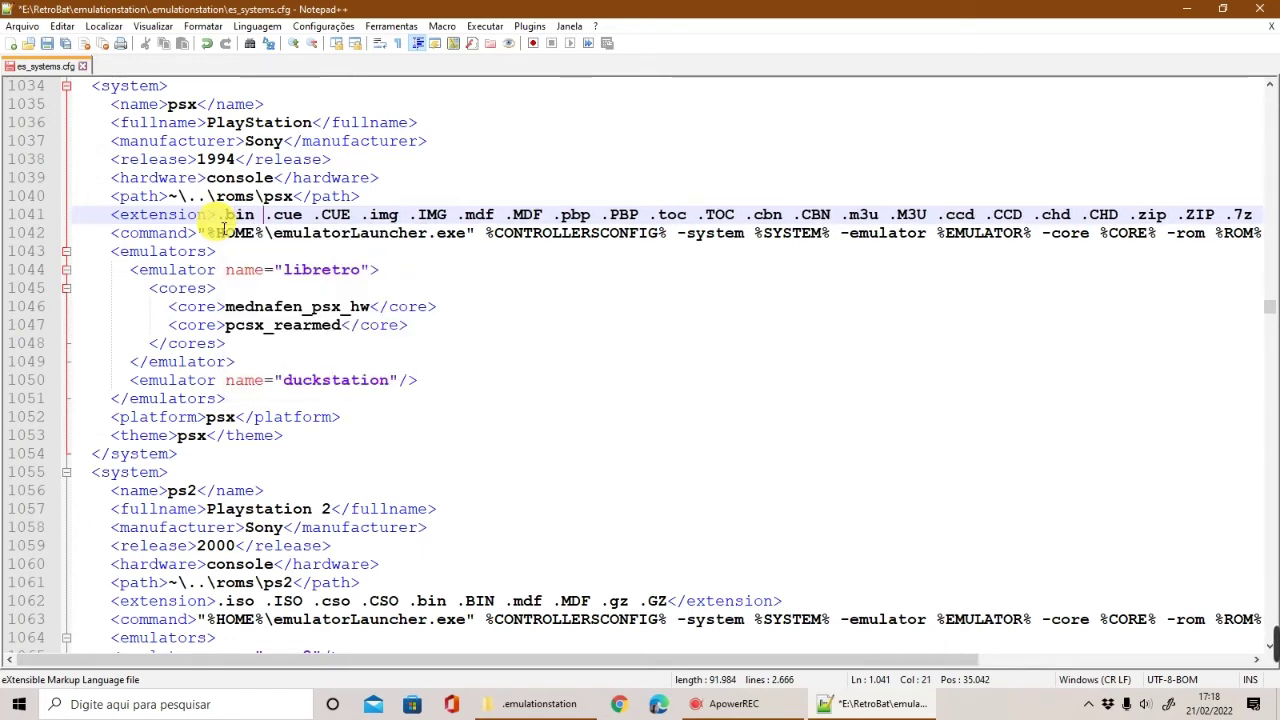
left_click(44, 43)
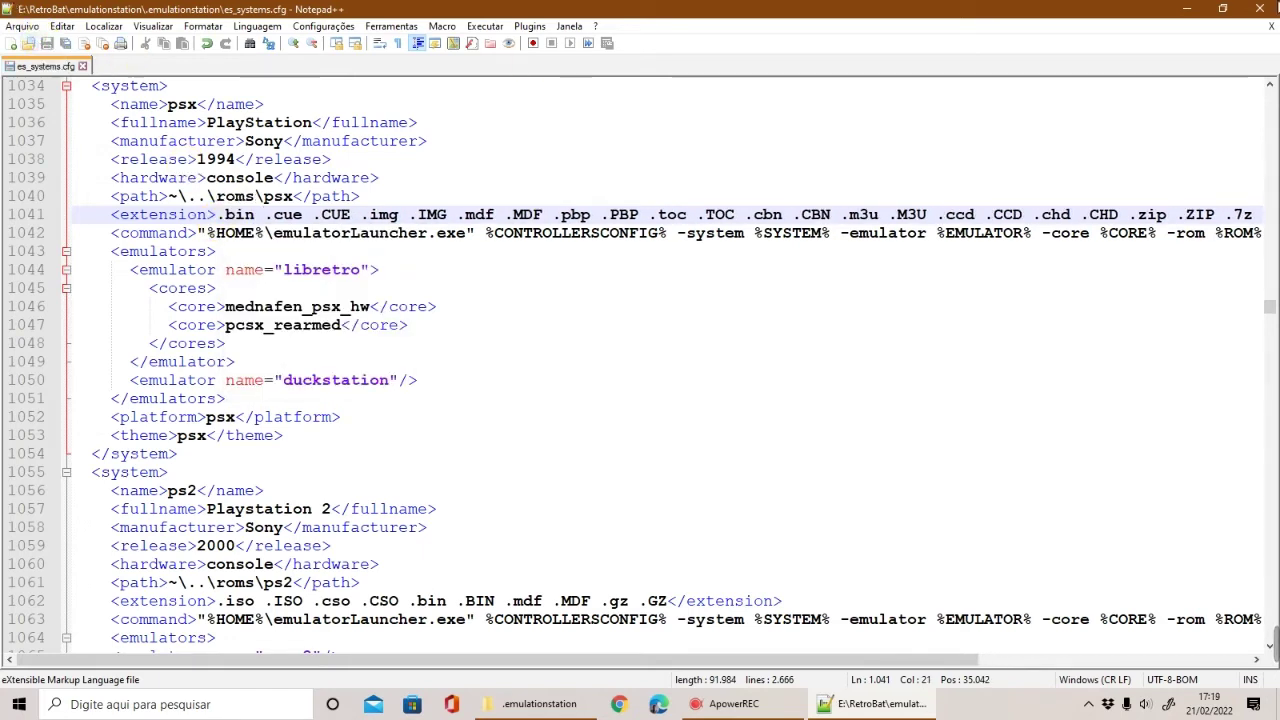
Highlight the psx extension line to review its listed formats.
double_click(140, 215)
left_click(102, 216)
left_click_drag(102, 216, 1250, 222)
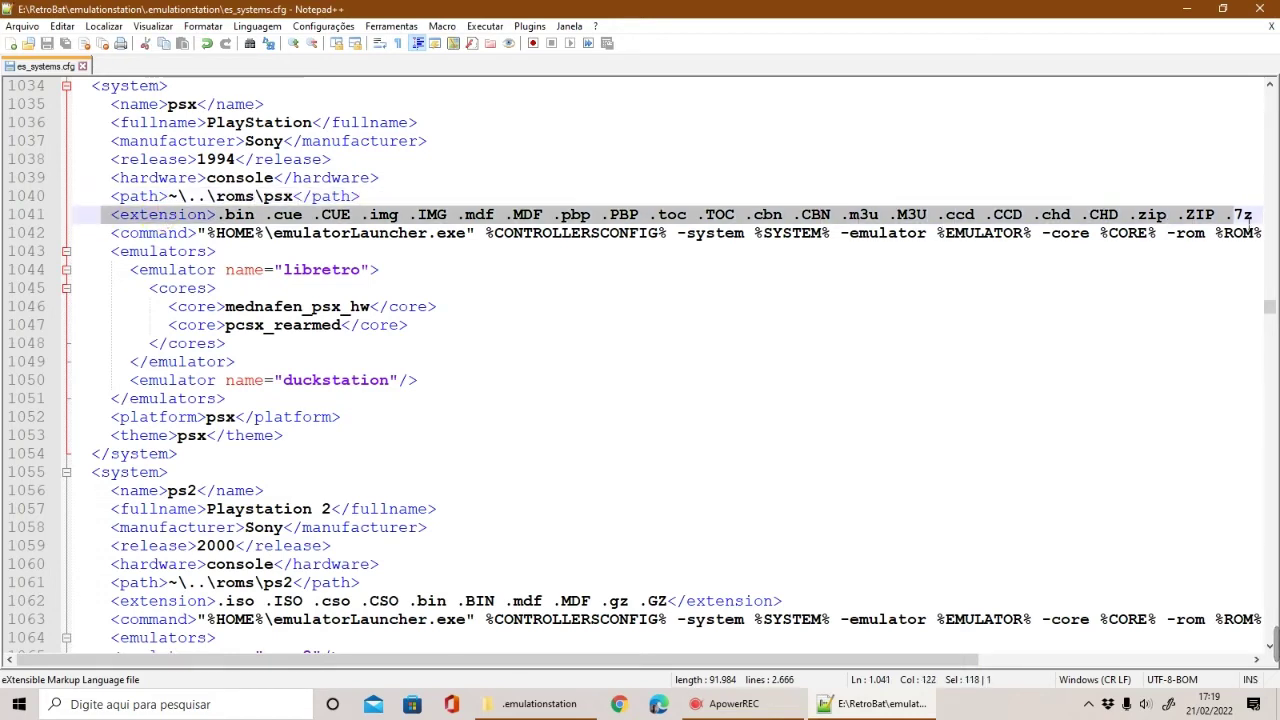